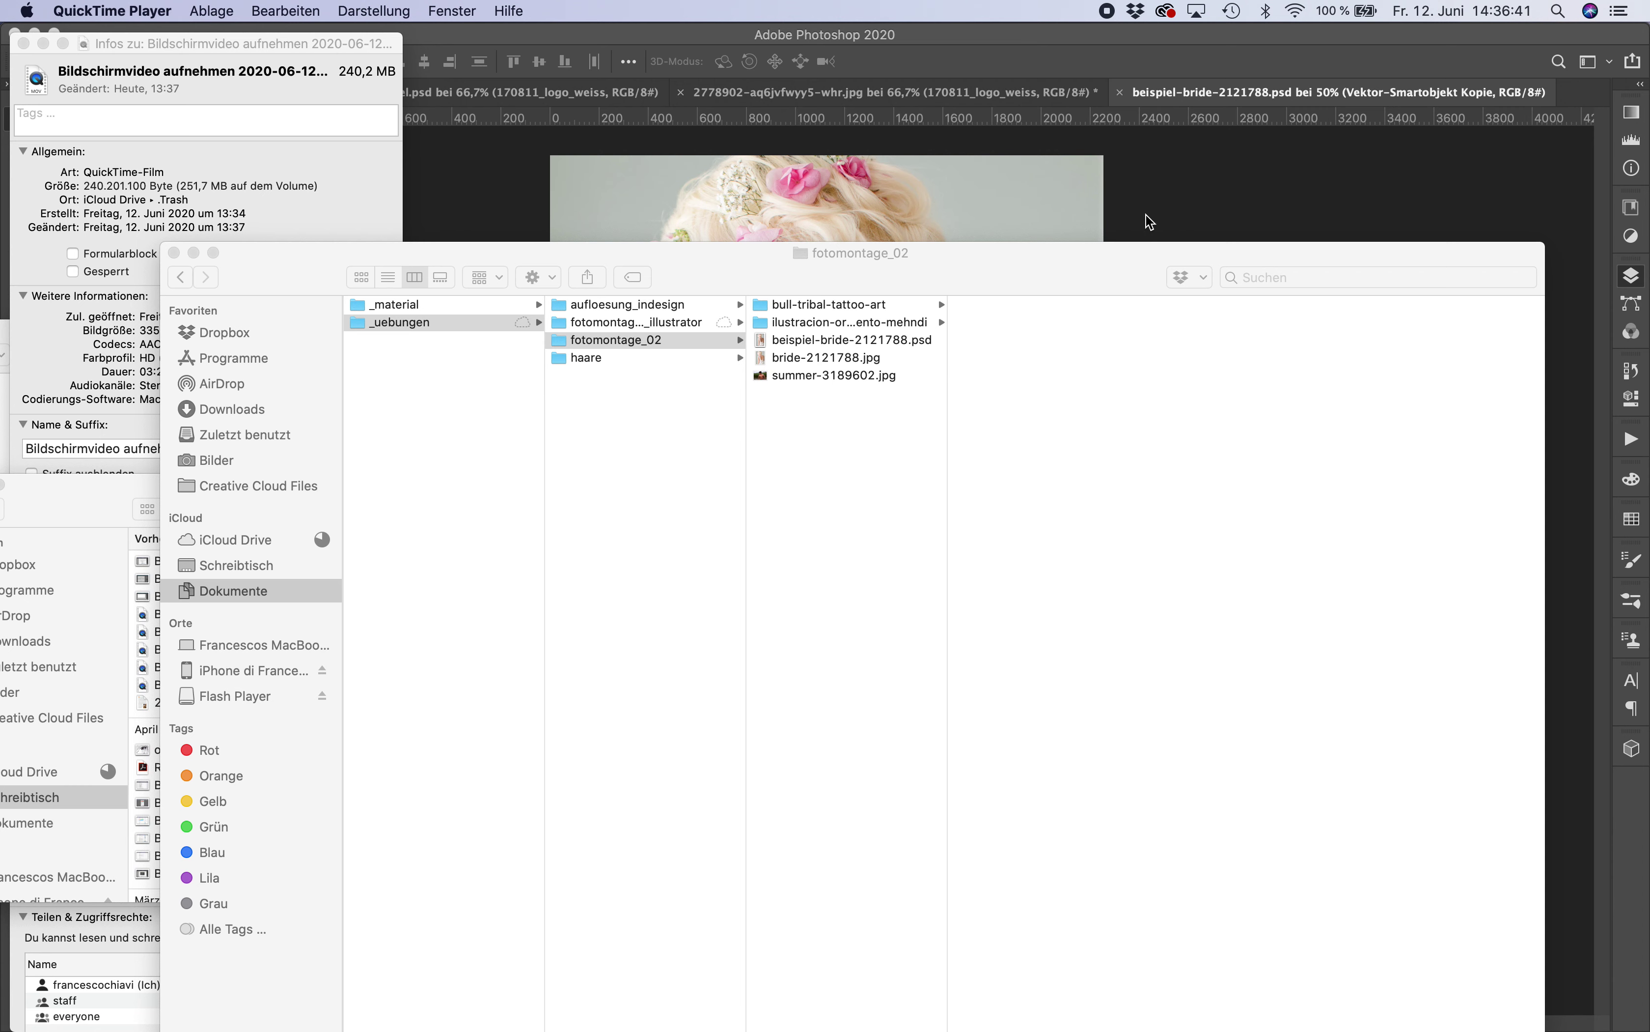
Step: Bring the Photoshop bride montage in front of the Finder windows
{"action": "left_click", "coordinate": [1146, 214]}
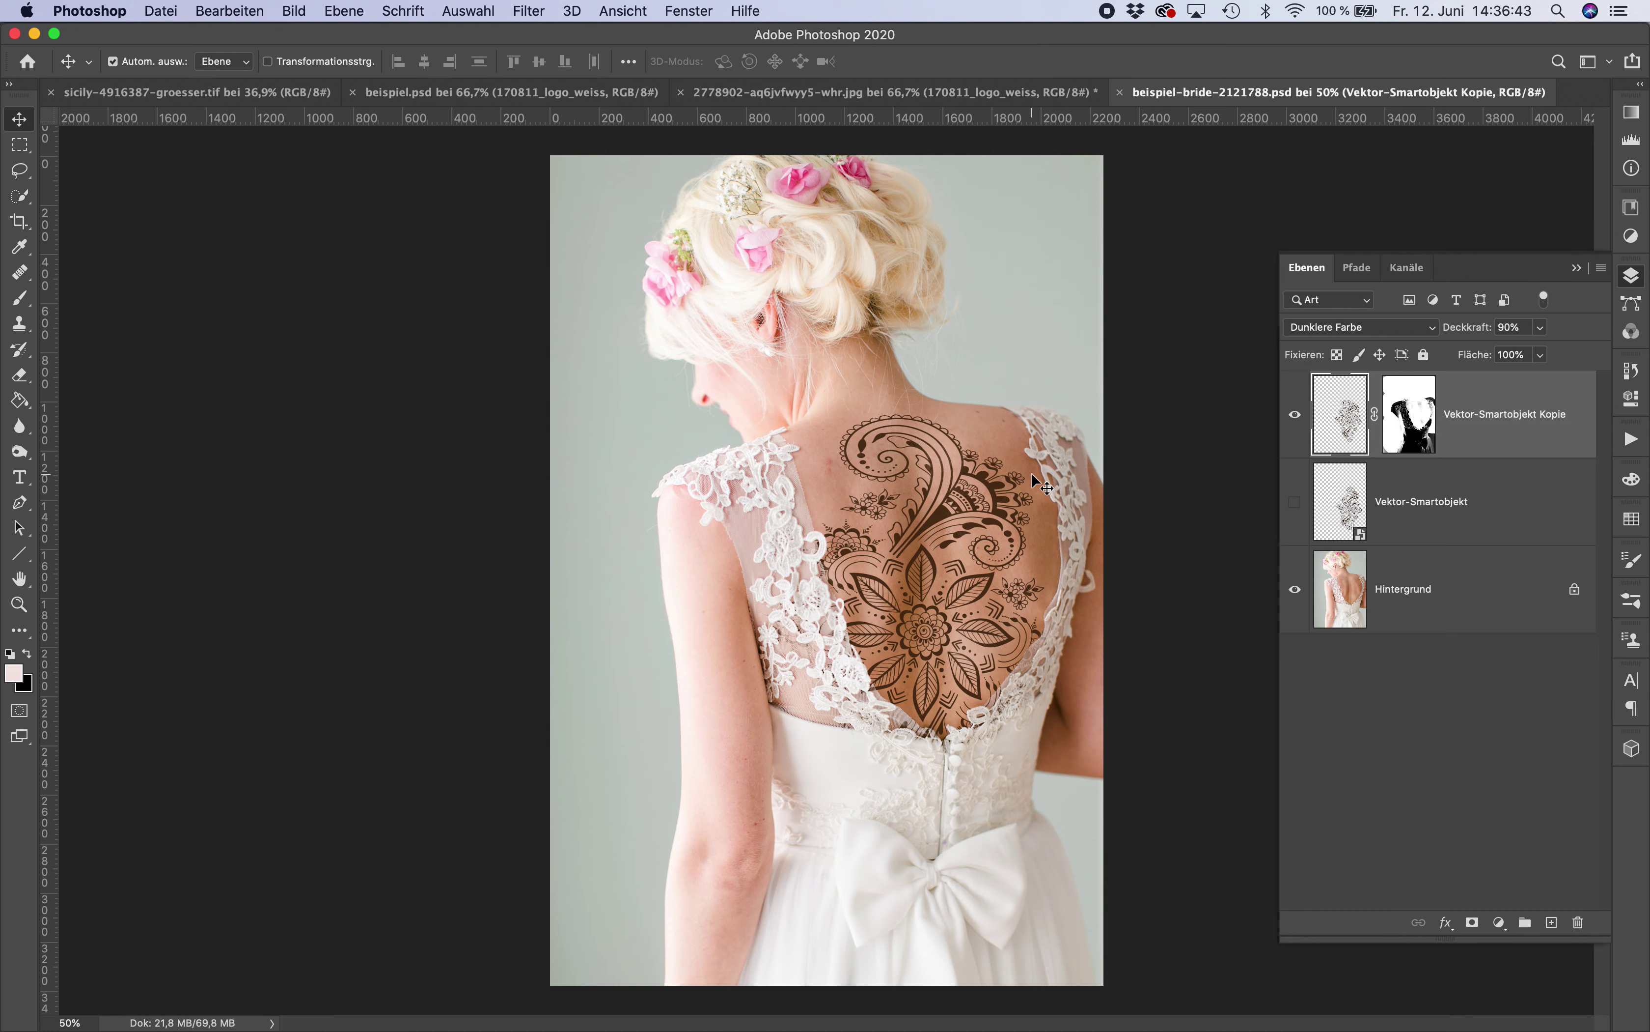
Step: Toggle layer visibility to compare the masked copy, the original ornament and the bride photo
{"action": "left_click", "coordinate": [1294, 414]}
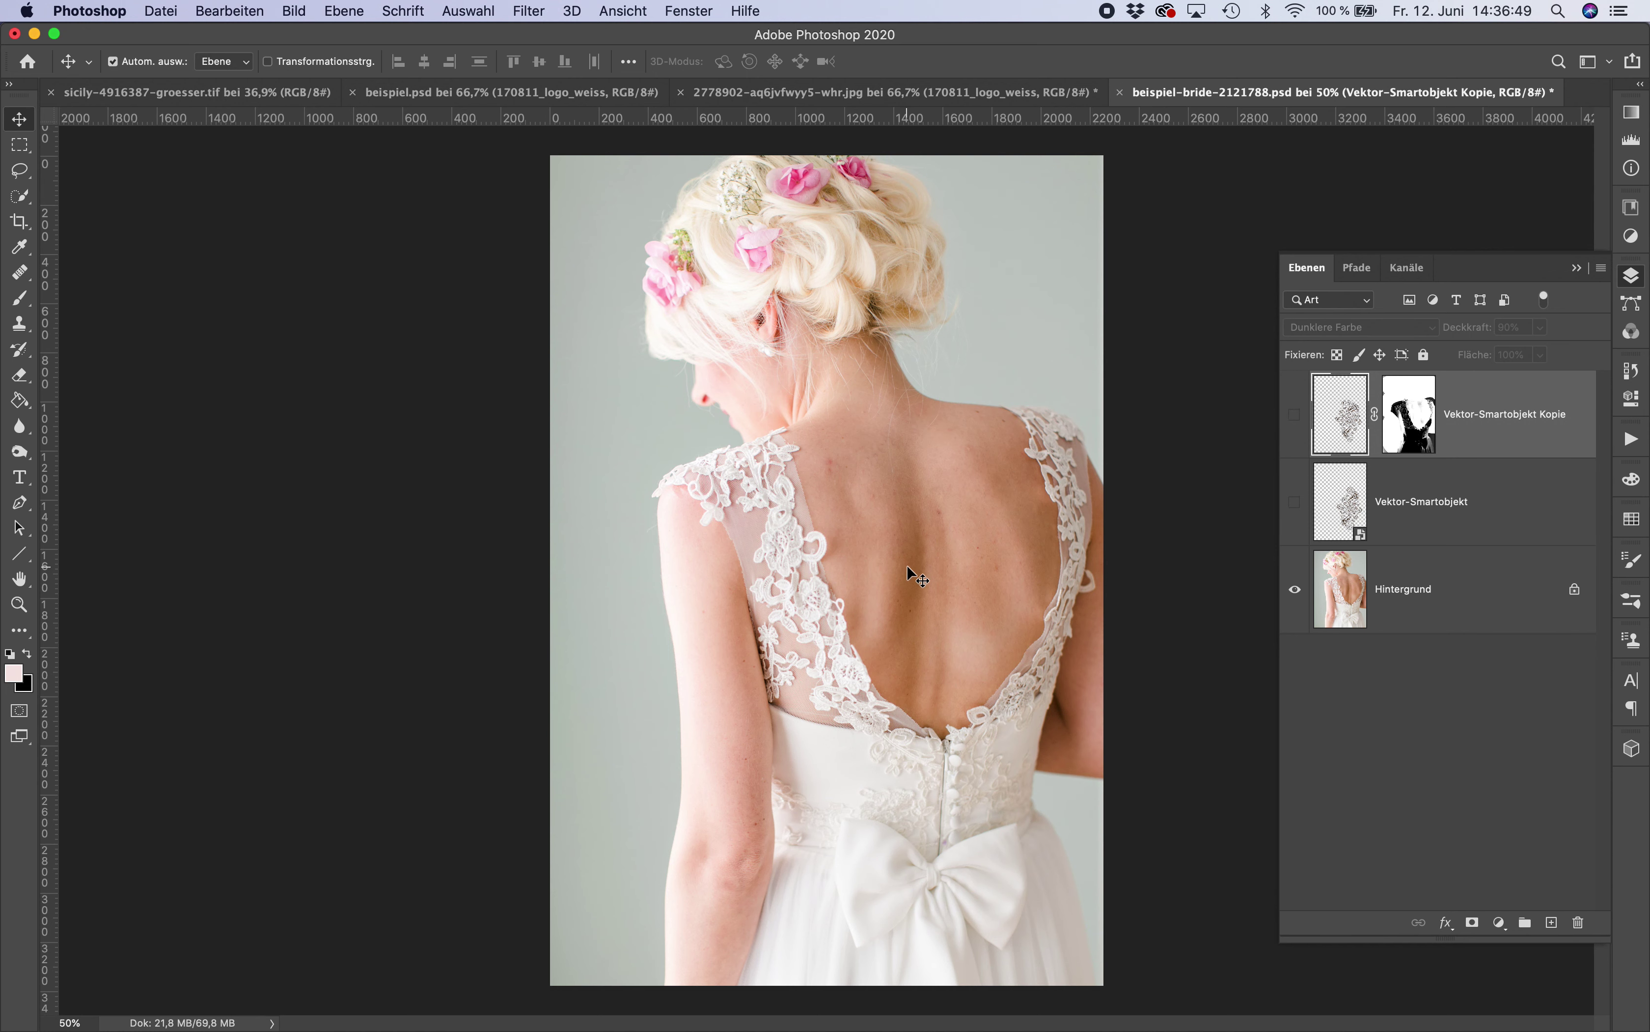
{"action": "left_click", "coordinate": [1295, 503]}
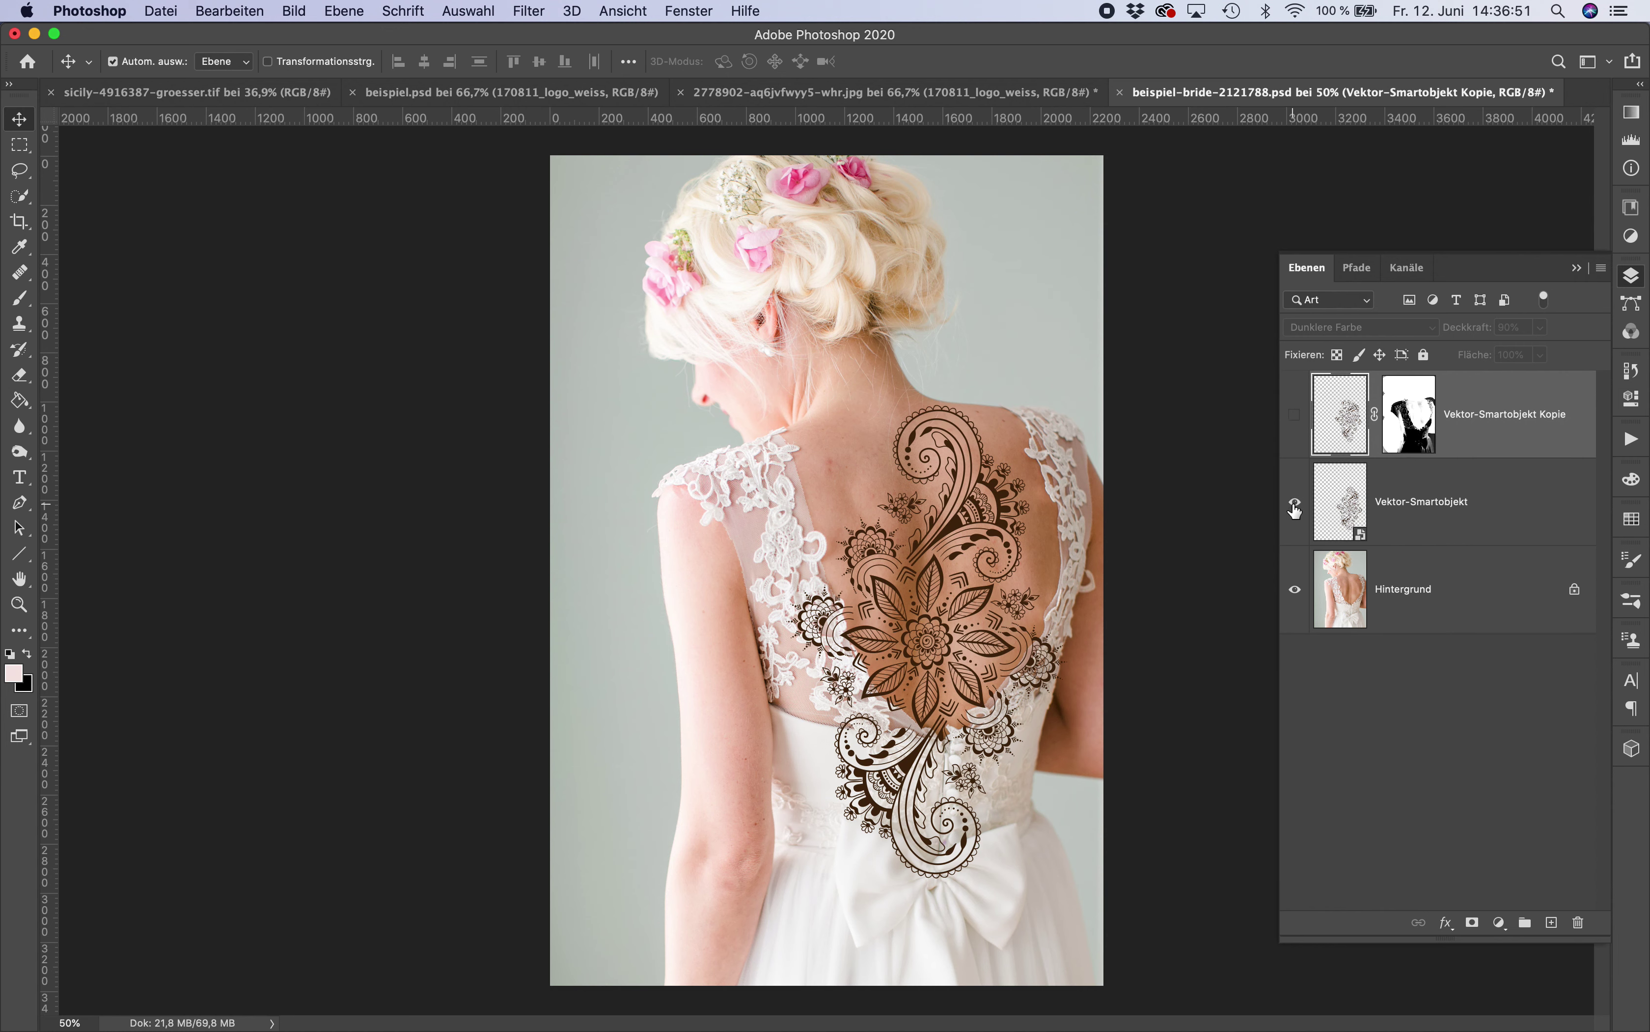
{"action": "left_click", "coordinate": [1292, 599]}
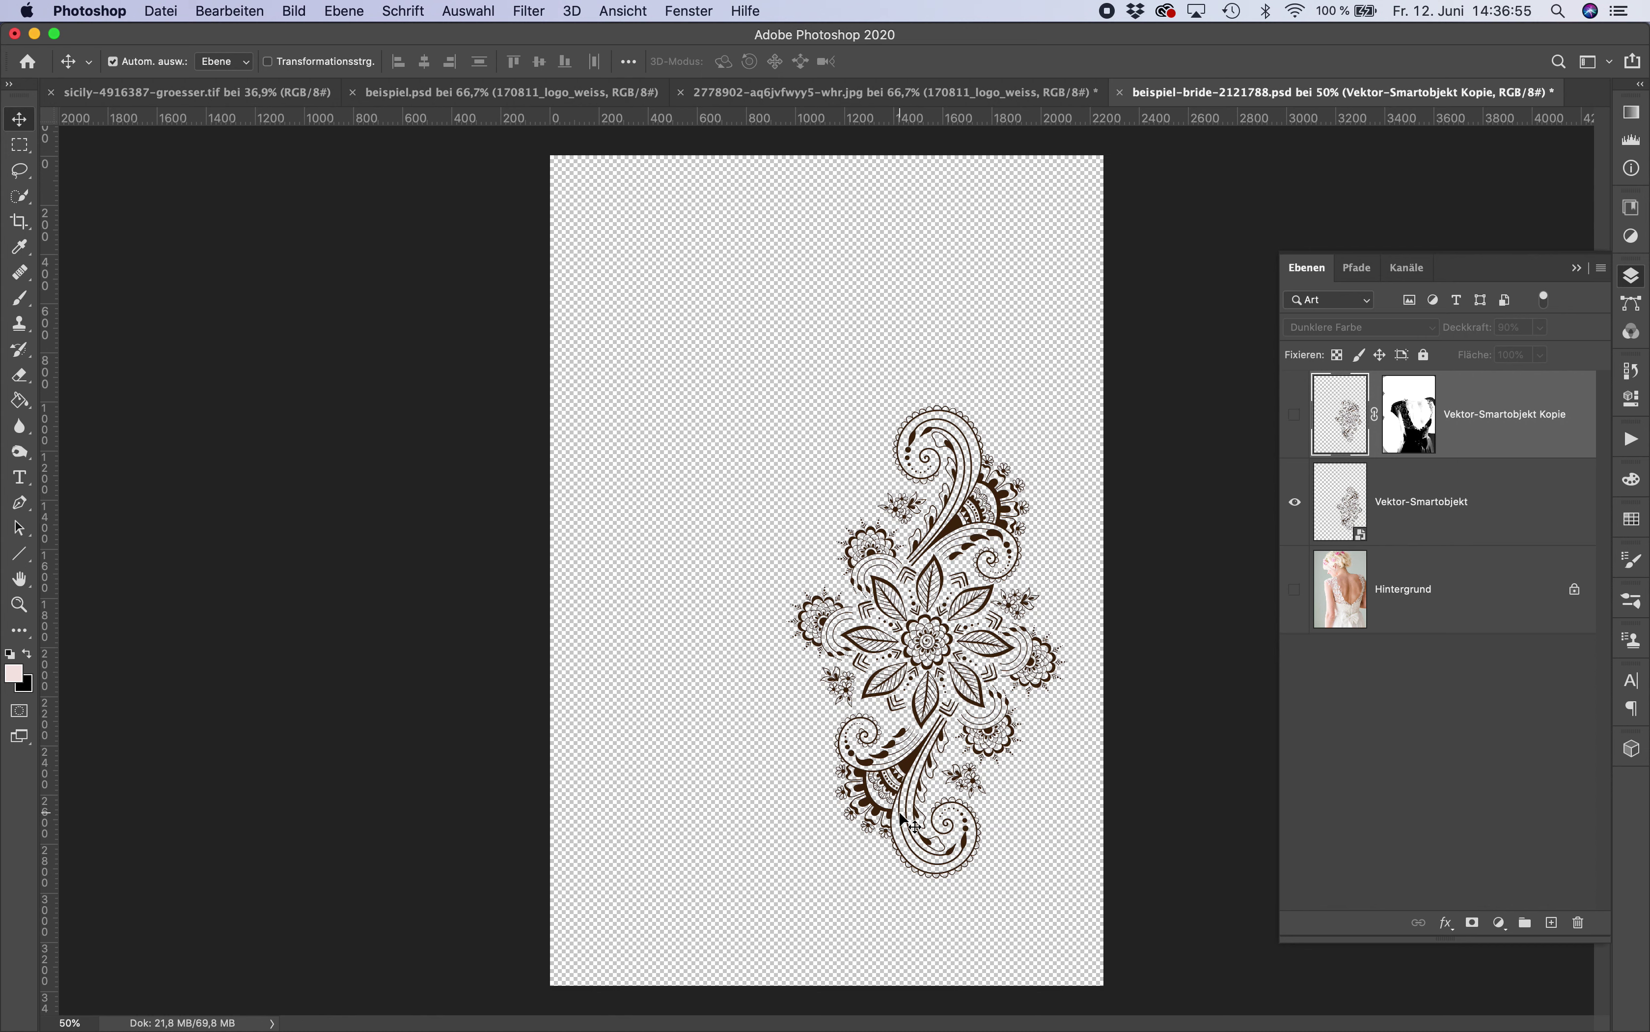
{"action": "left_click", "coordinate": [1295, 414]}
{"action": "left_click", "coordinate": [1296, 511]}
{"action": "left_click", "coordinate": [1295, 591]}
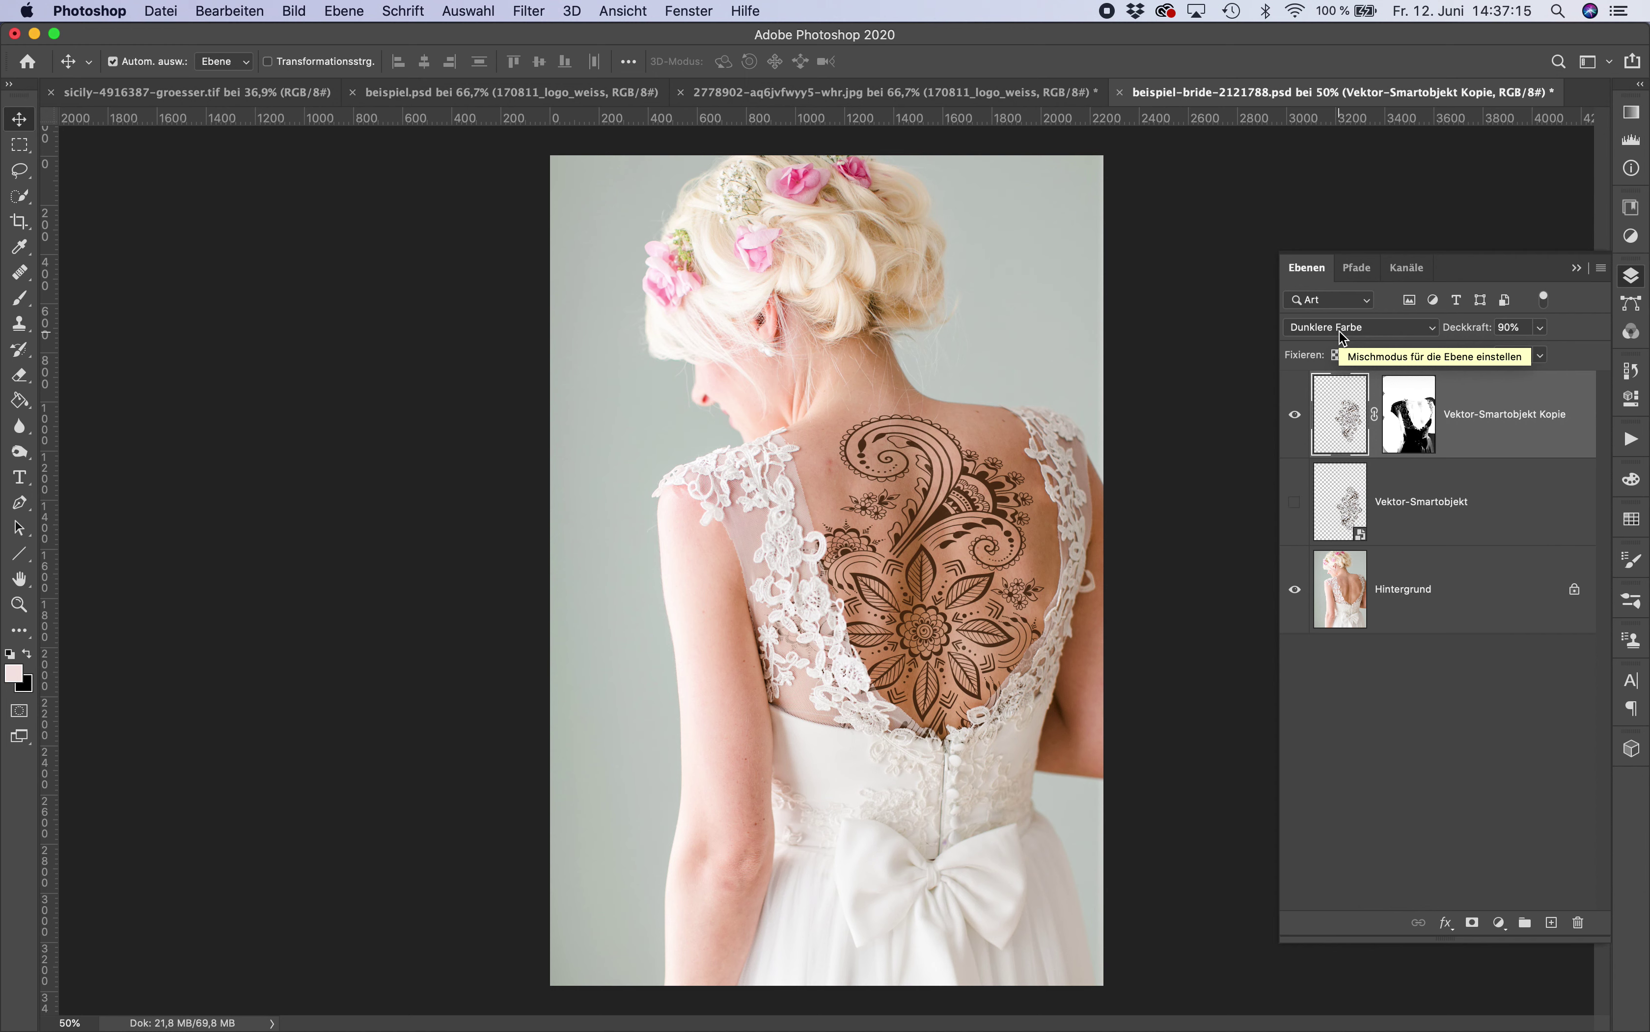
Step: Disable the layer mask on Vektor-Smartobjekt Kopie via Ebenenmaske deaktivieren
{"action": "right_click", "coordinate": [1415, 419]}
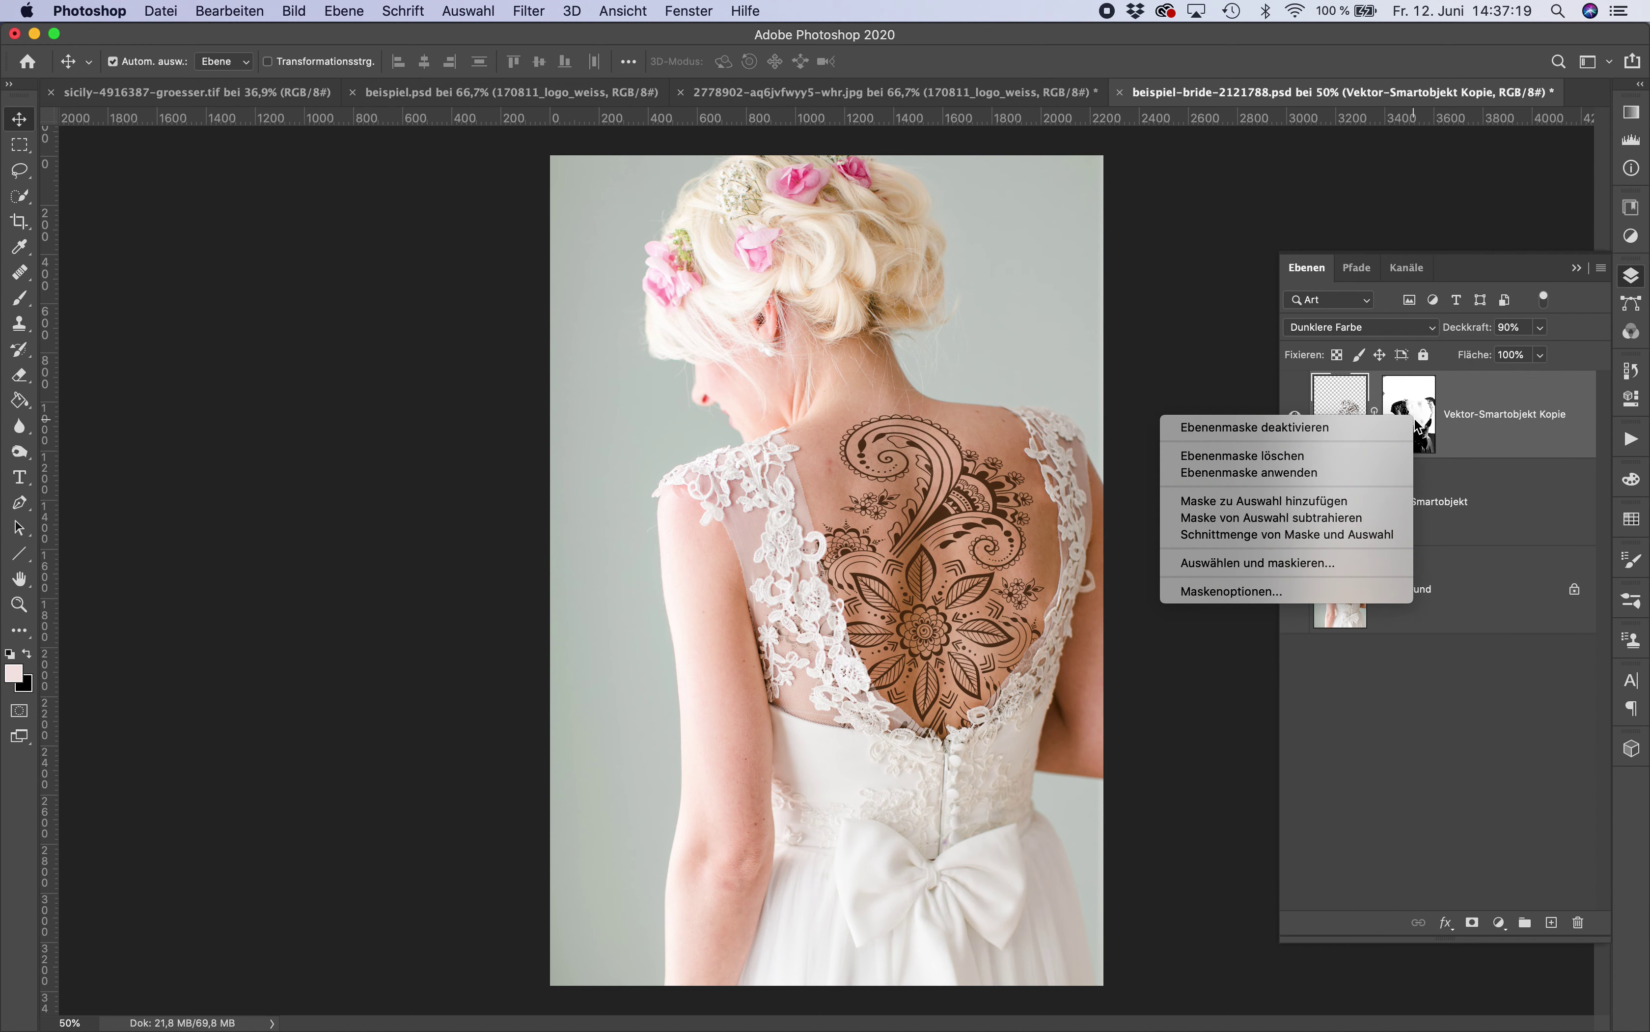
{"action": "left_click", "coordinate": [1390, 423]}
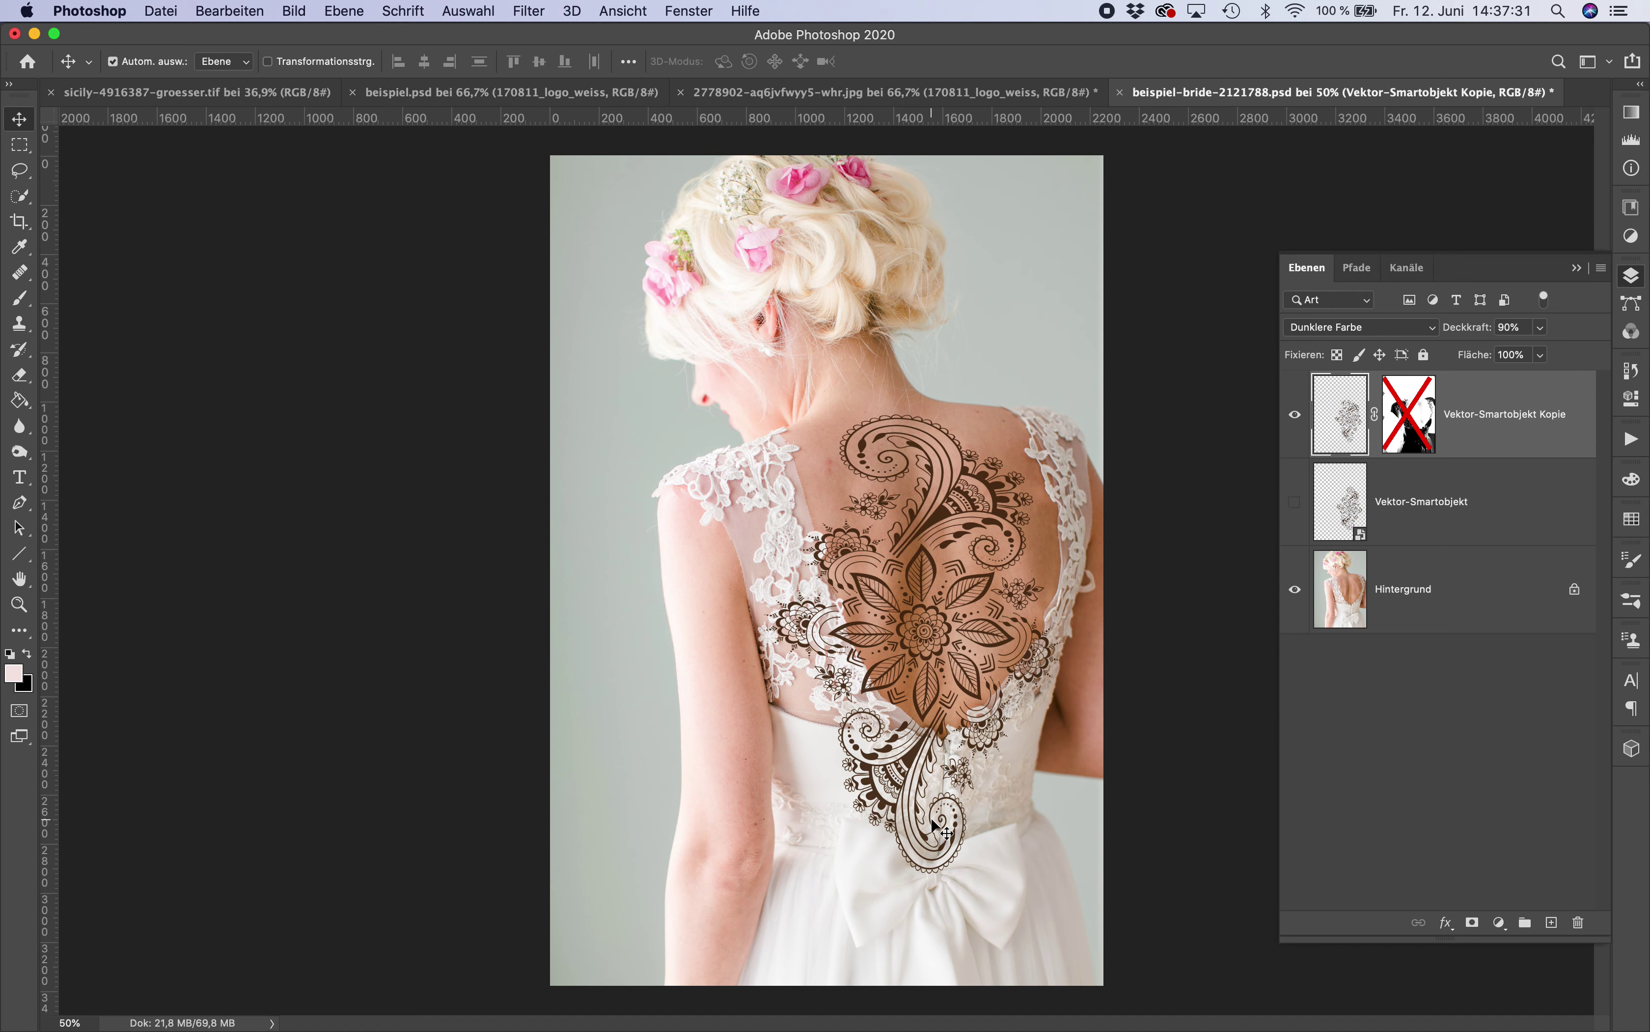
{"action": "key", "text": "super+Tab"}
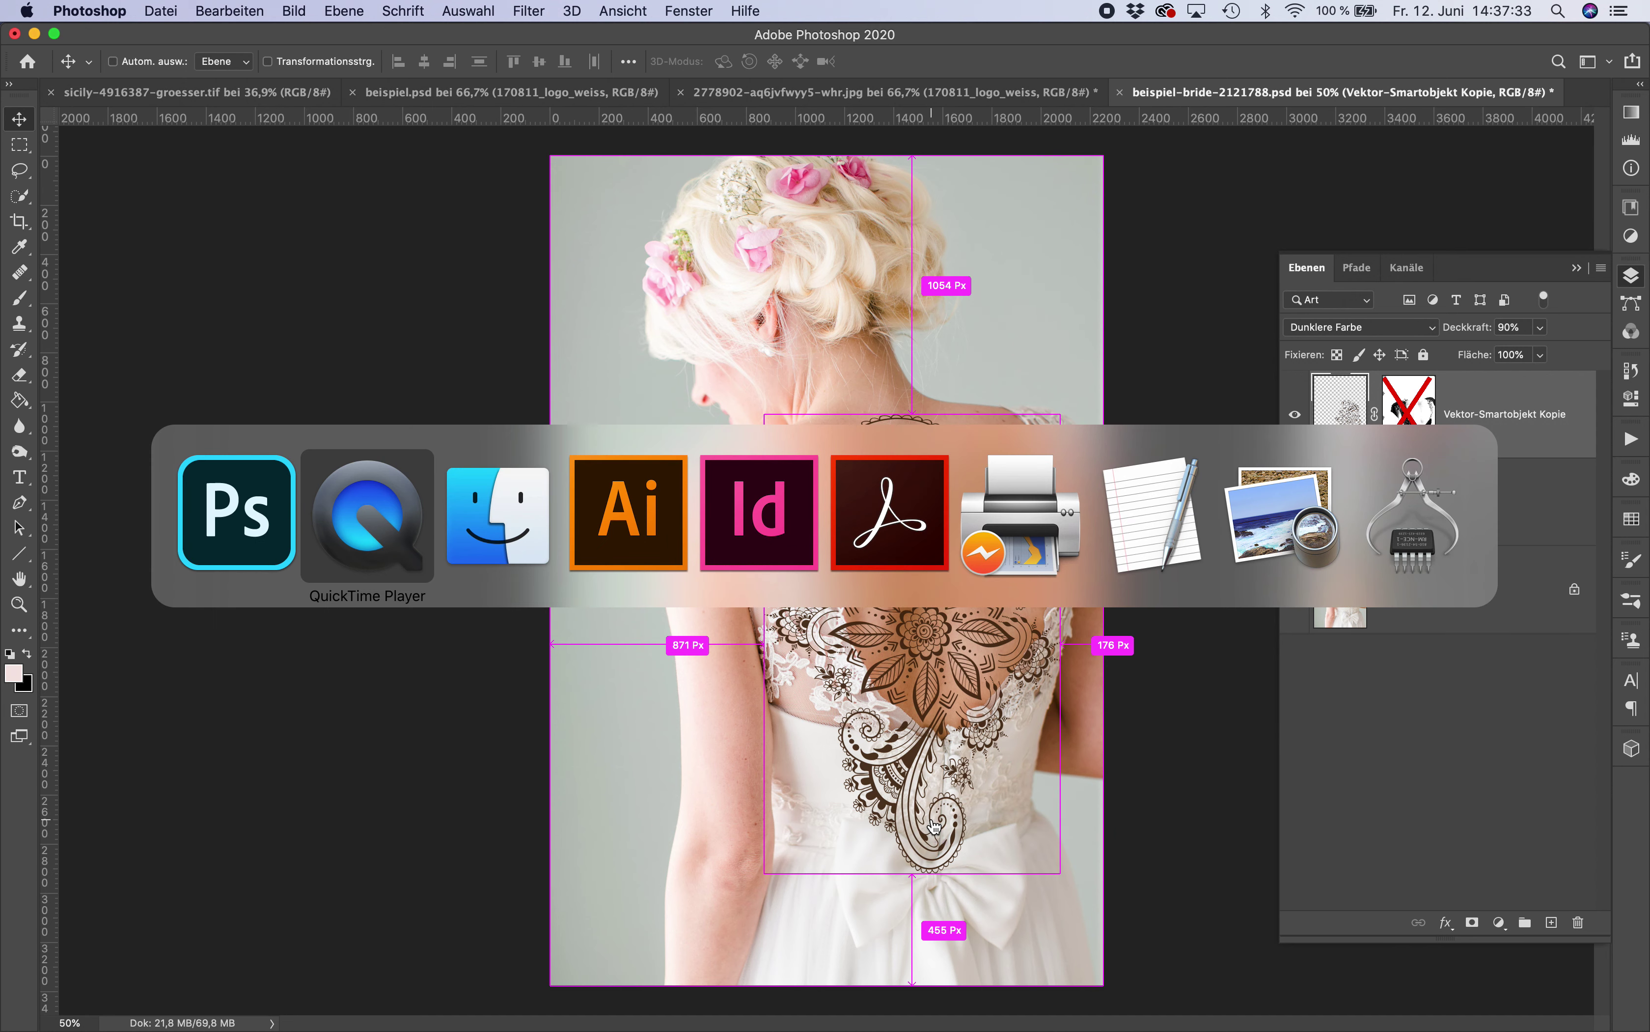
Step: Open bride-2121788.jpg from Finder in Adobe Photoshop 2020
{"action": "key", "text": "super+Tab"}
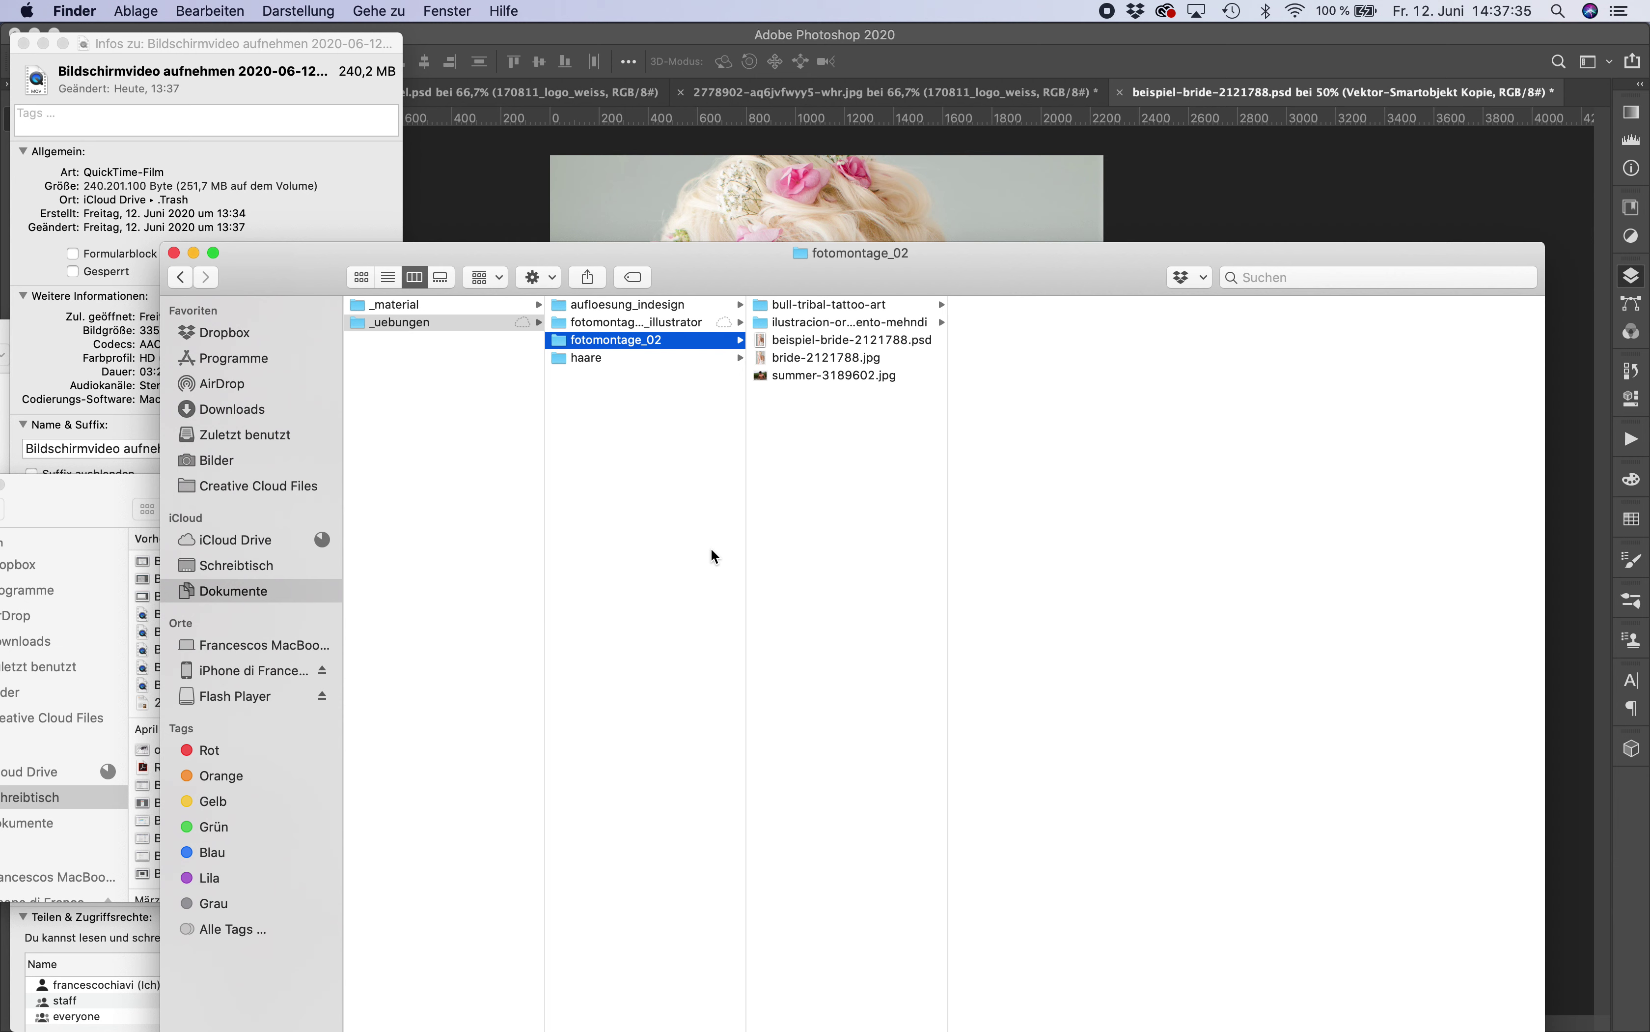
{"action": "left_click", "coordinate": [856, 358]}
{"action": "right_click", "coordinate": [857, 359]}
{"action": "mouse_move", "coordinate": [994, 384]}
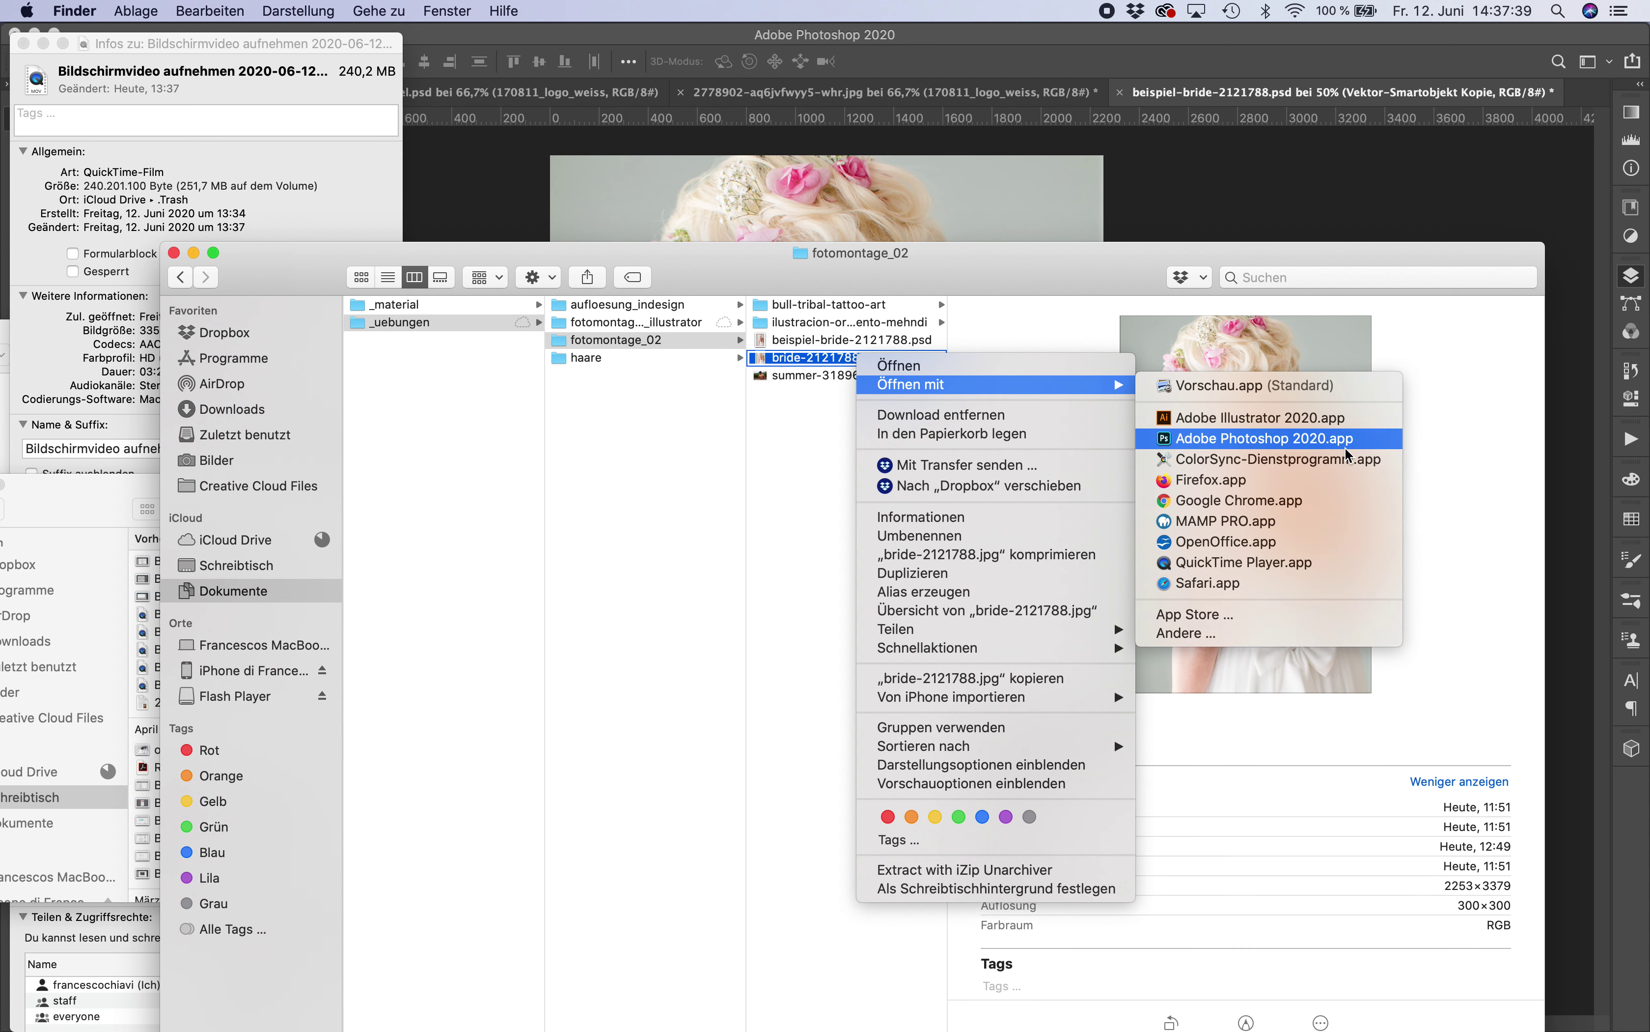
{"action": "left_click", "coordinate": [1349, 449]}
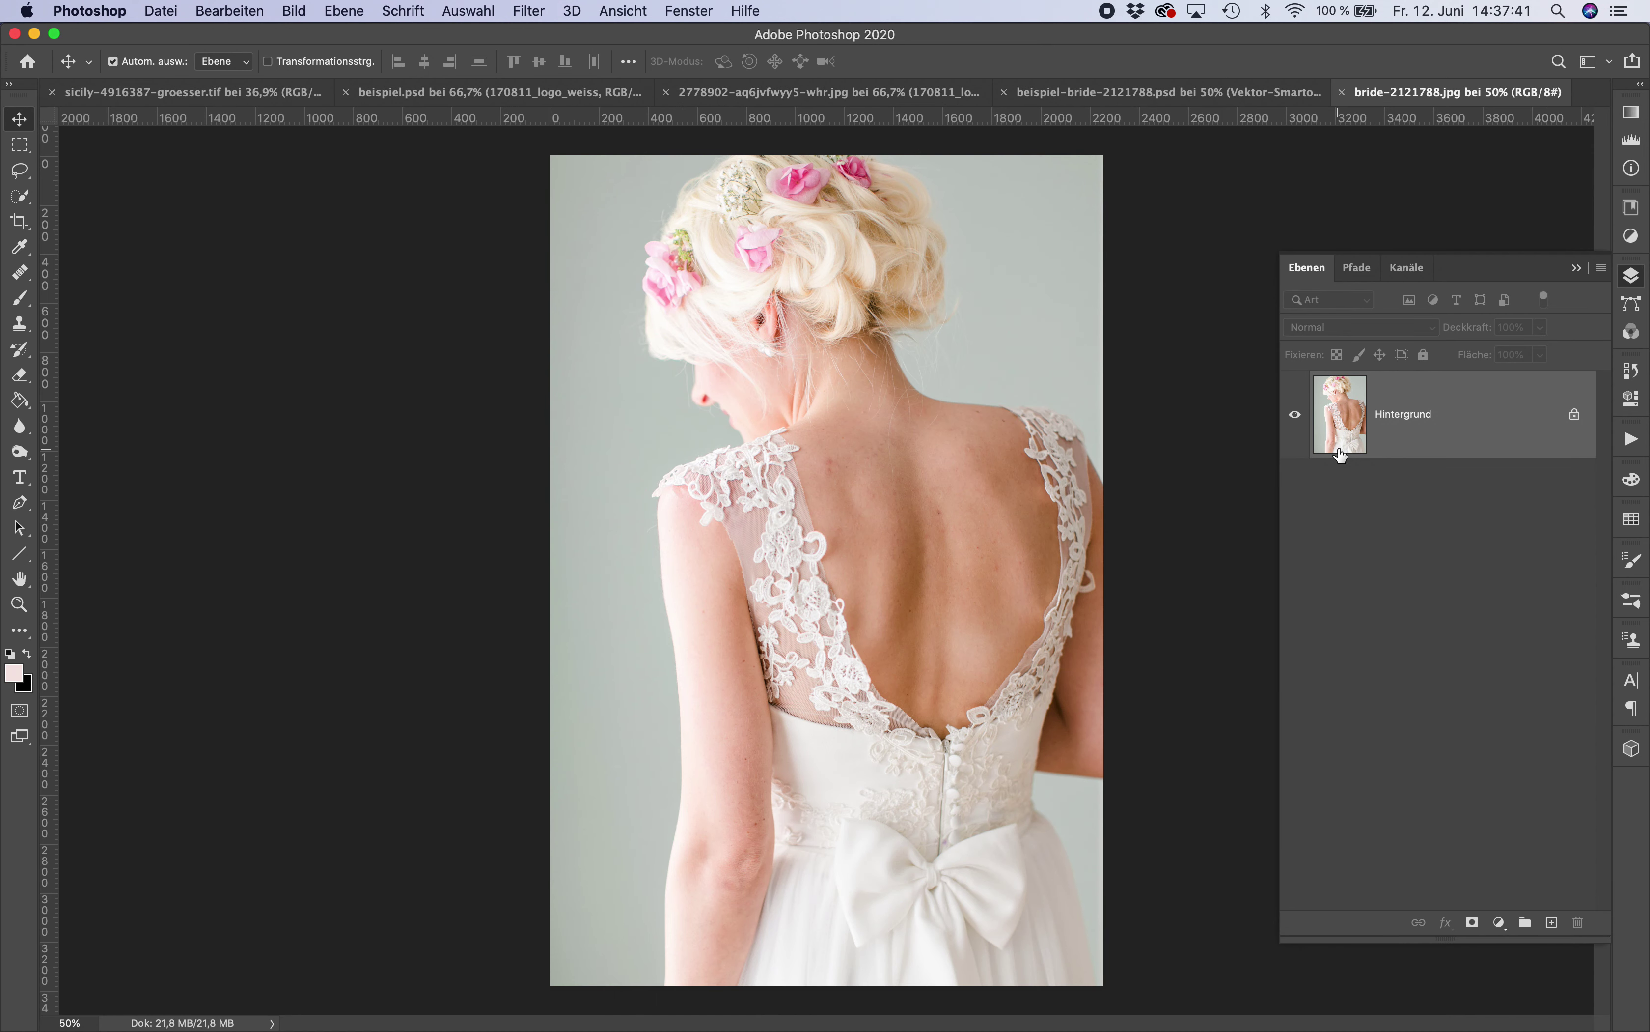
Step: Browse the ornament folders and preview 1022.eps in ilustracion-ornamento-mehndi
{"action": "key", "text": "super+Tab"}
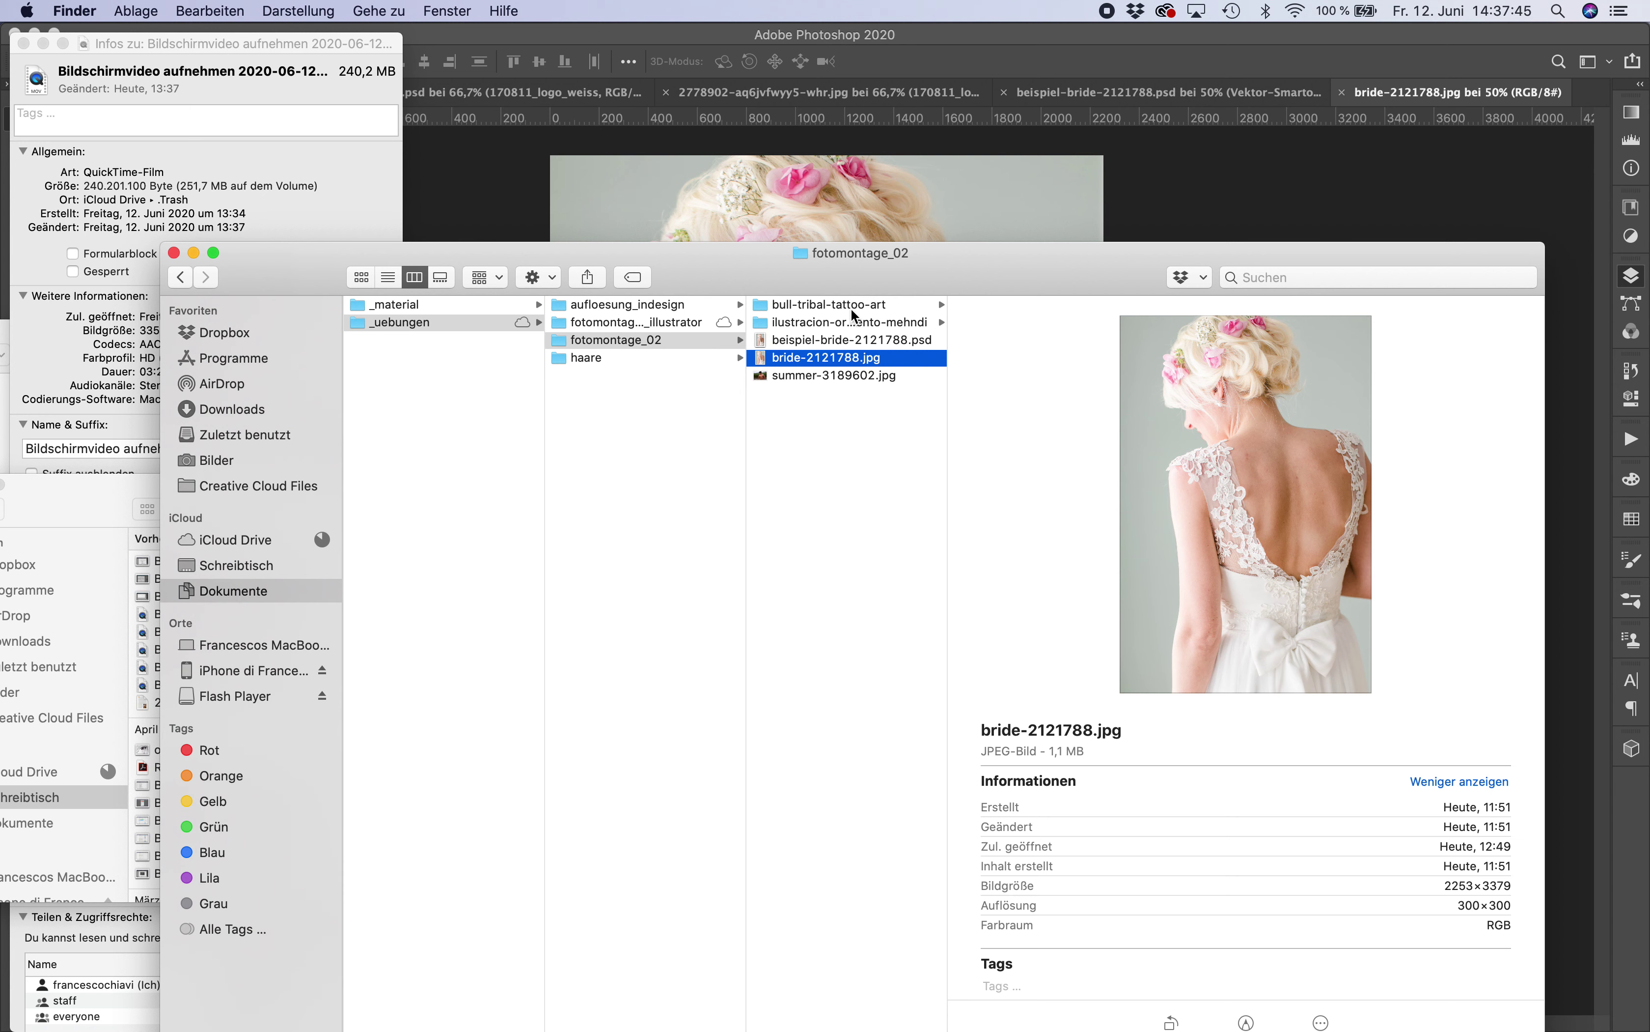
{"action": "left_click", "coordinate": [853, 307]}
{"action": "left_click", "coordinate": [1003, 307]}
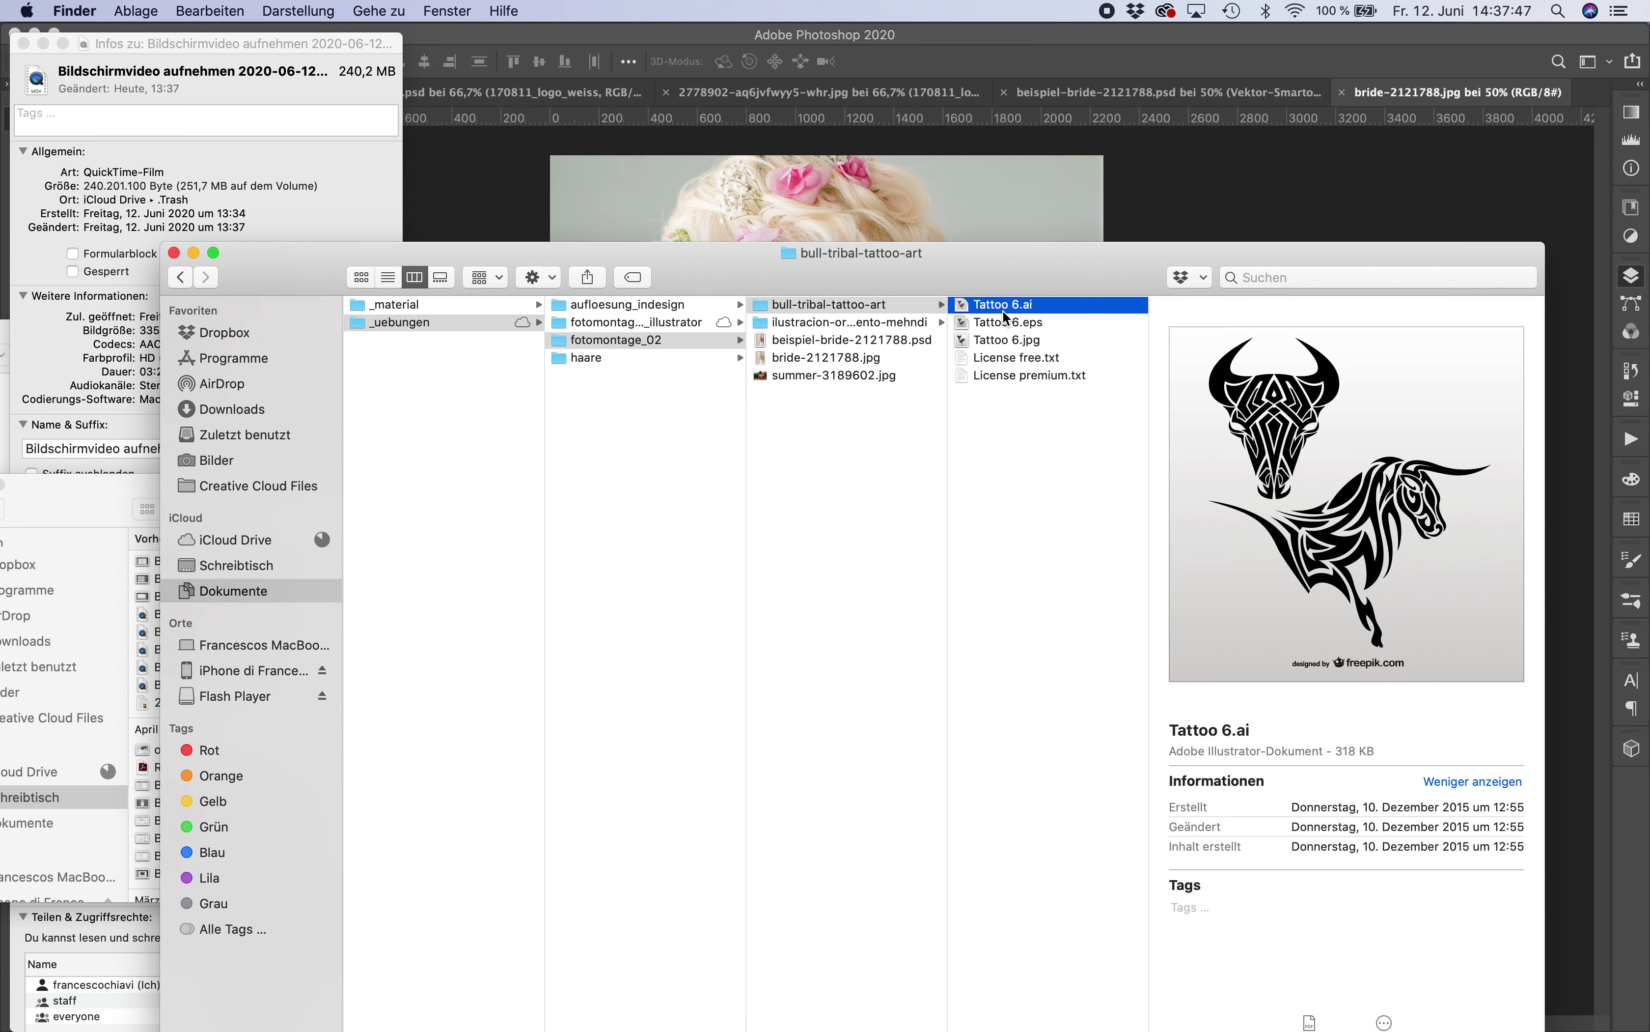
{"action": "left_click", "coordinate": [851, 330]}
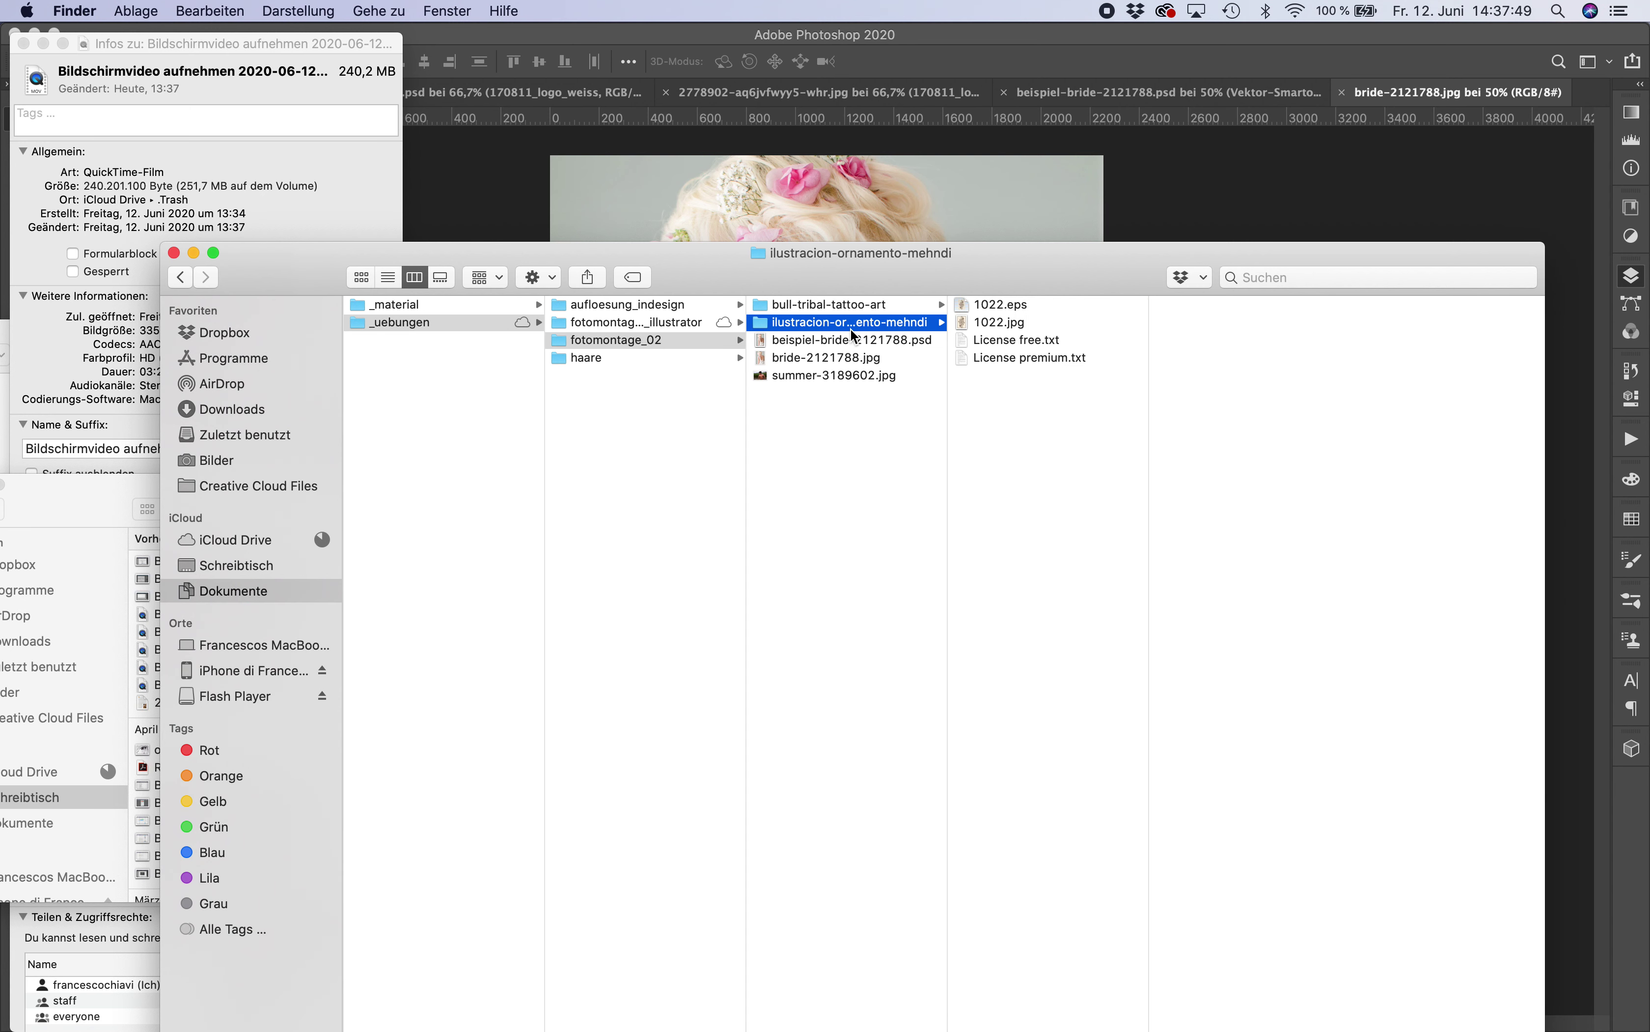
{"action": "left_click", "coordinate": [999, 307]}
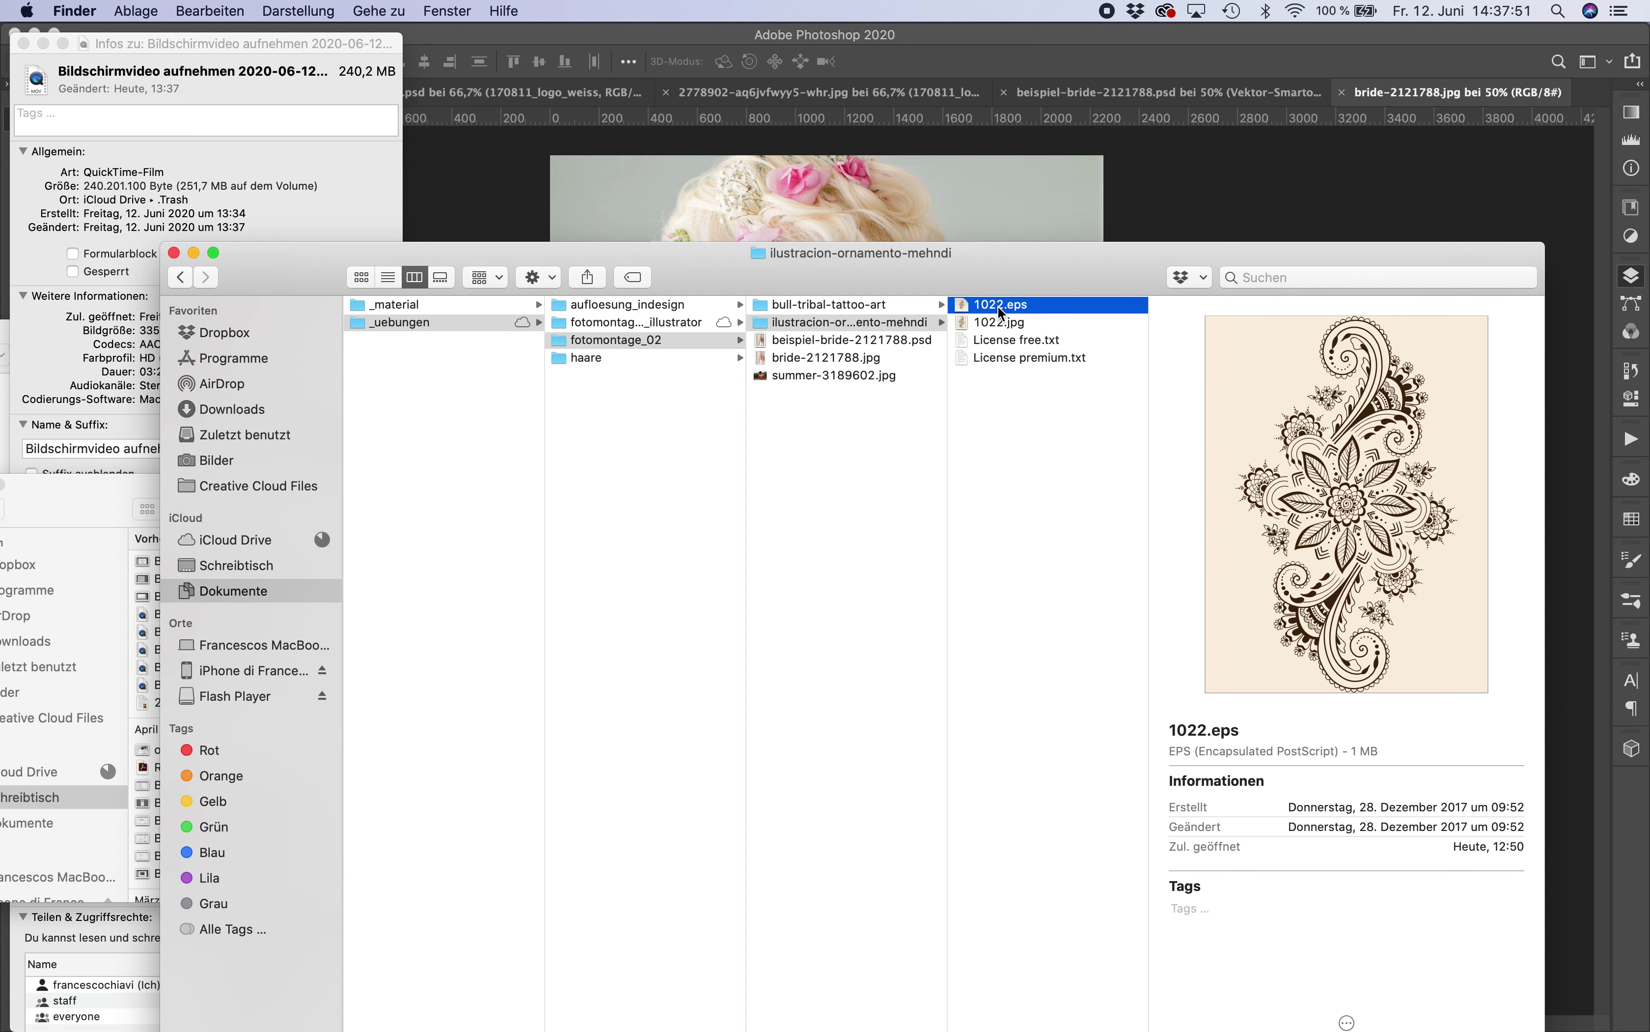
{"action": "key", "text": "super+Tab"}
{"action": "key", "text": "super+Tab"}
{"action": "key", "text": "super+Tab"}
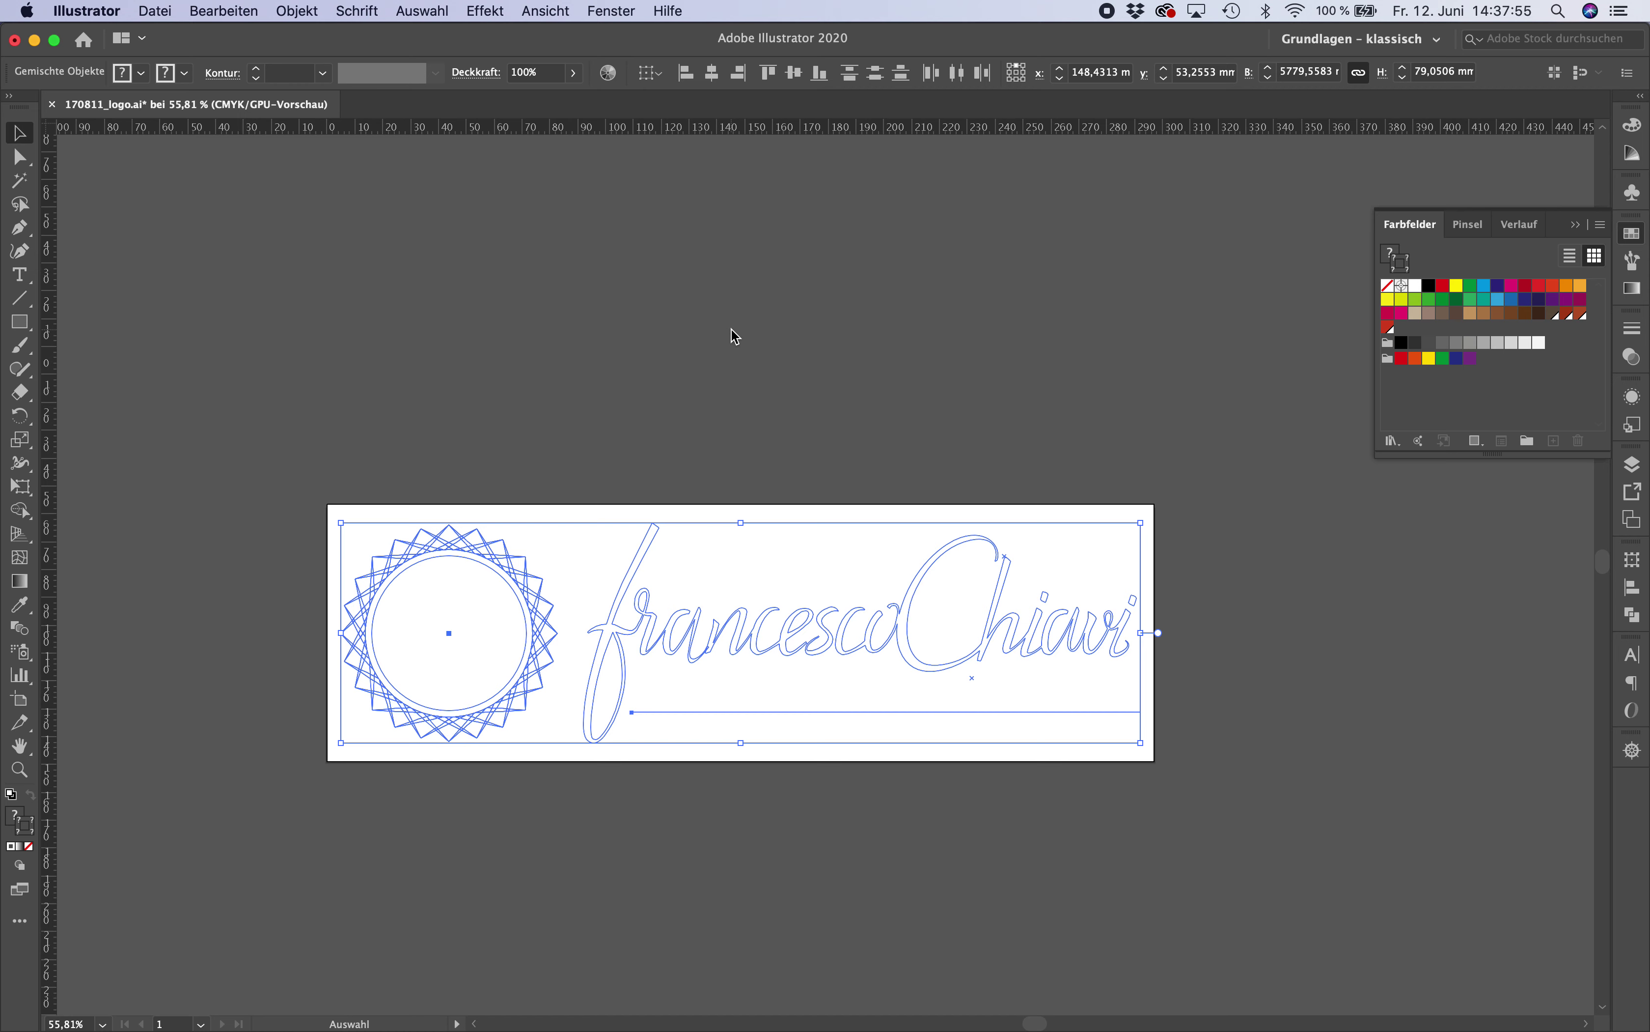
Step: Close 170811_logo.ai in Illustrator without saving
{"action": "key", "text": "a"}
{"action": "key", "text": "super+w"}
{"action": "left_click", "coordinate": [834, 568]}
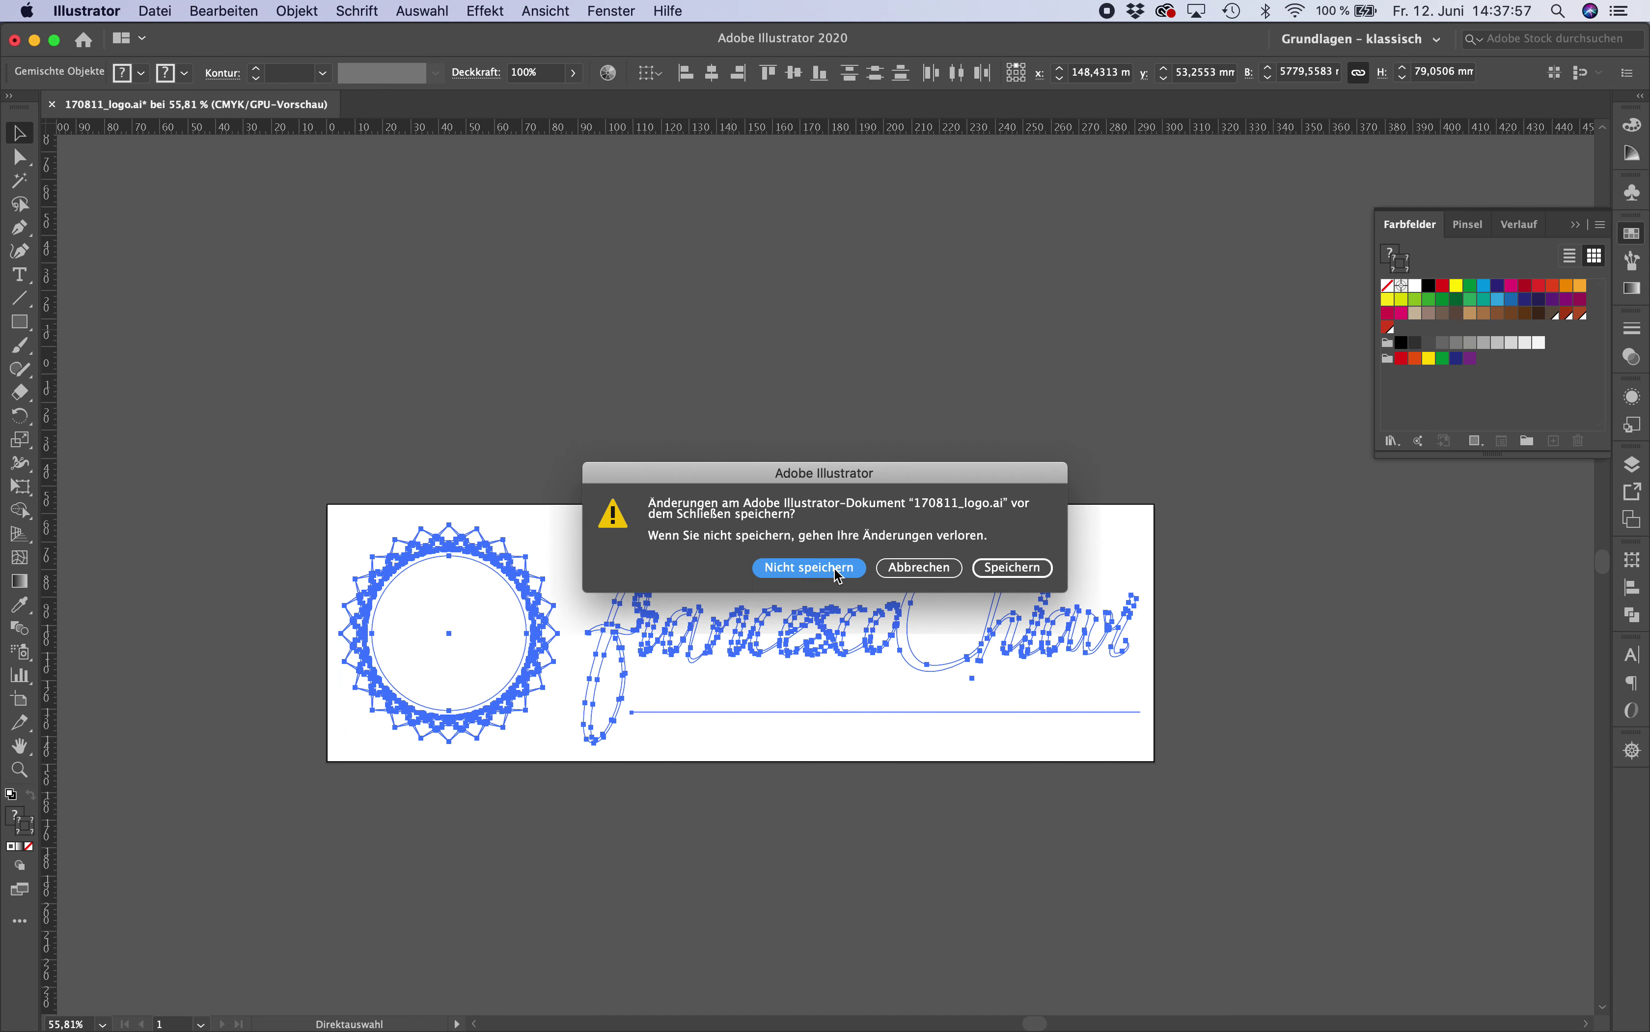
Step: Open 1022.eps in Adobe Illustrator 2020, keeping 9-slice scaling for symbols
{"action": "key", "text": "super+Tab"}
{"action": "right_click", "coordinate": [1027, 305]}
{"action": "mouse_move", "coordinate": [1077, 330]}
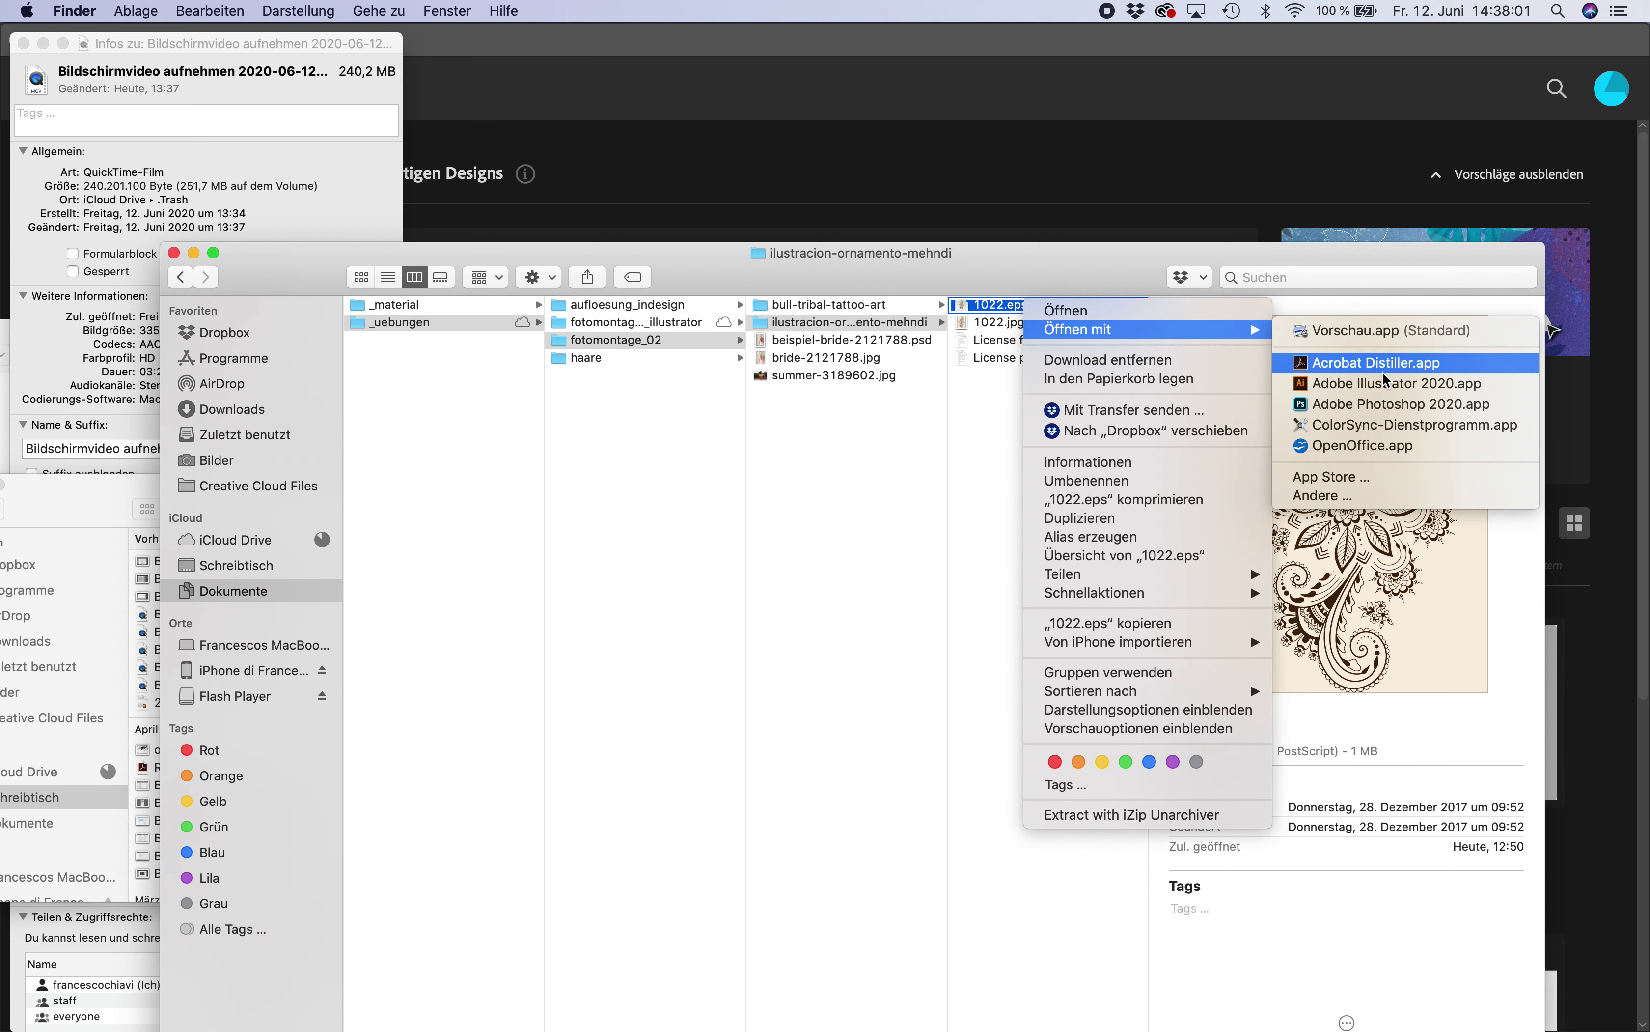
{"action": "left_click", "coordinate": [1378, 384]}
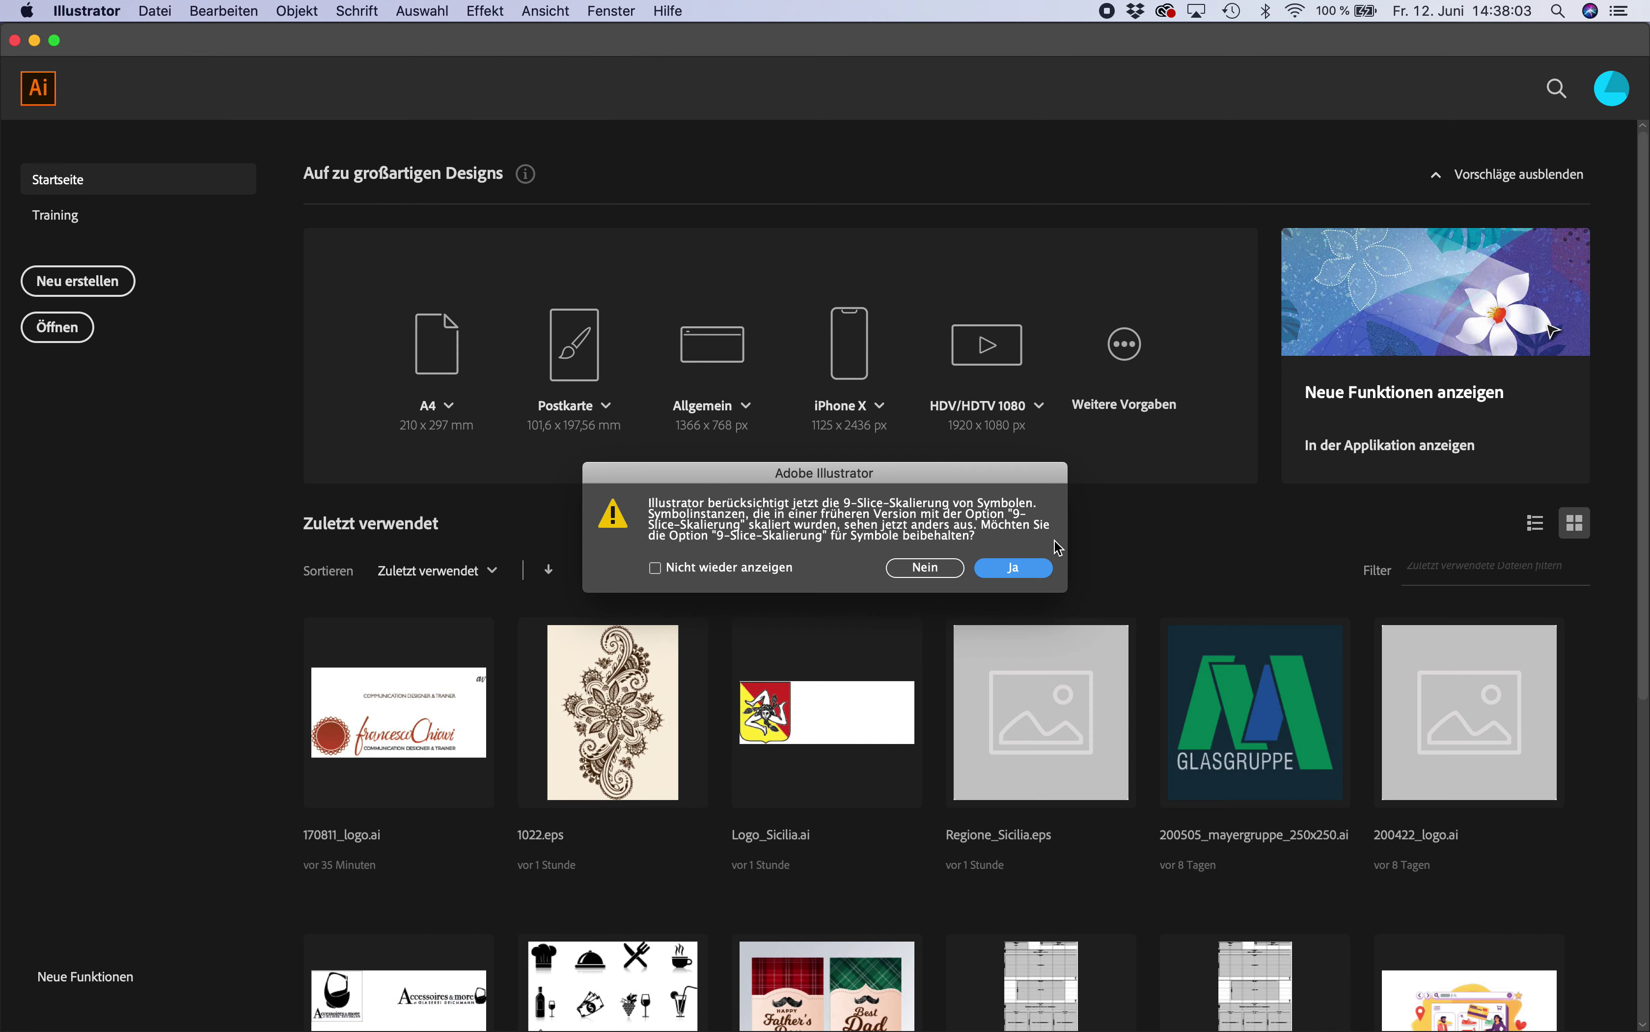
{"action": "left_click", "coordinate": [1010, 573]}
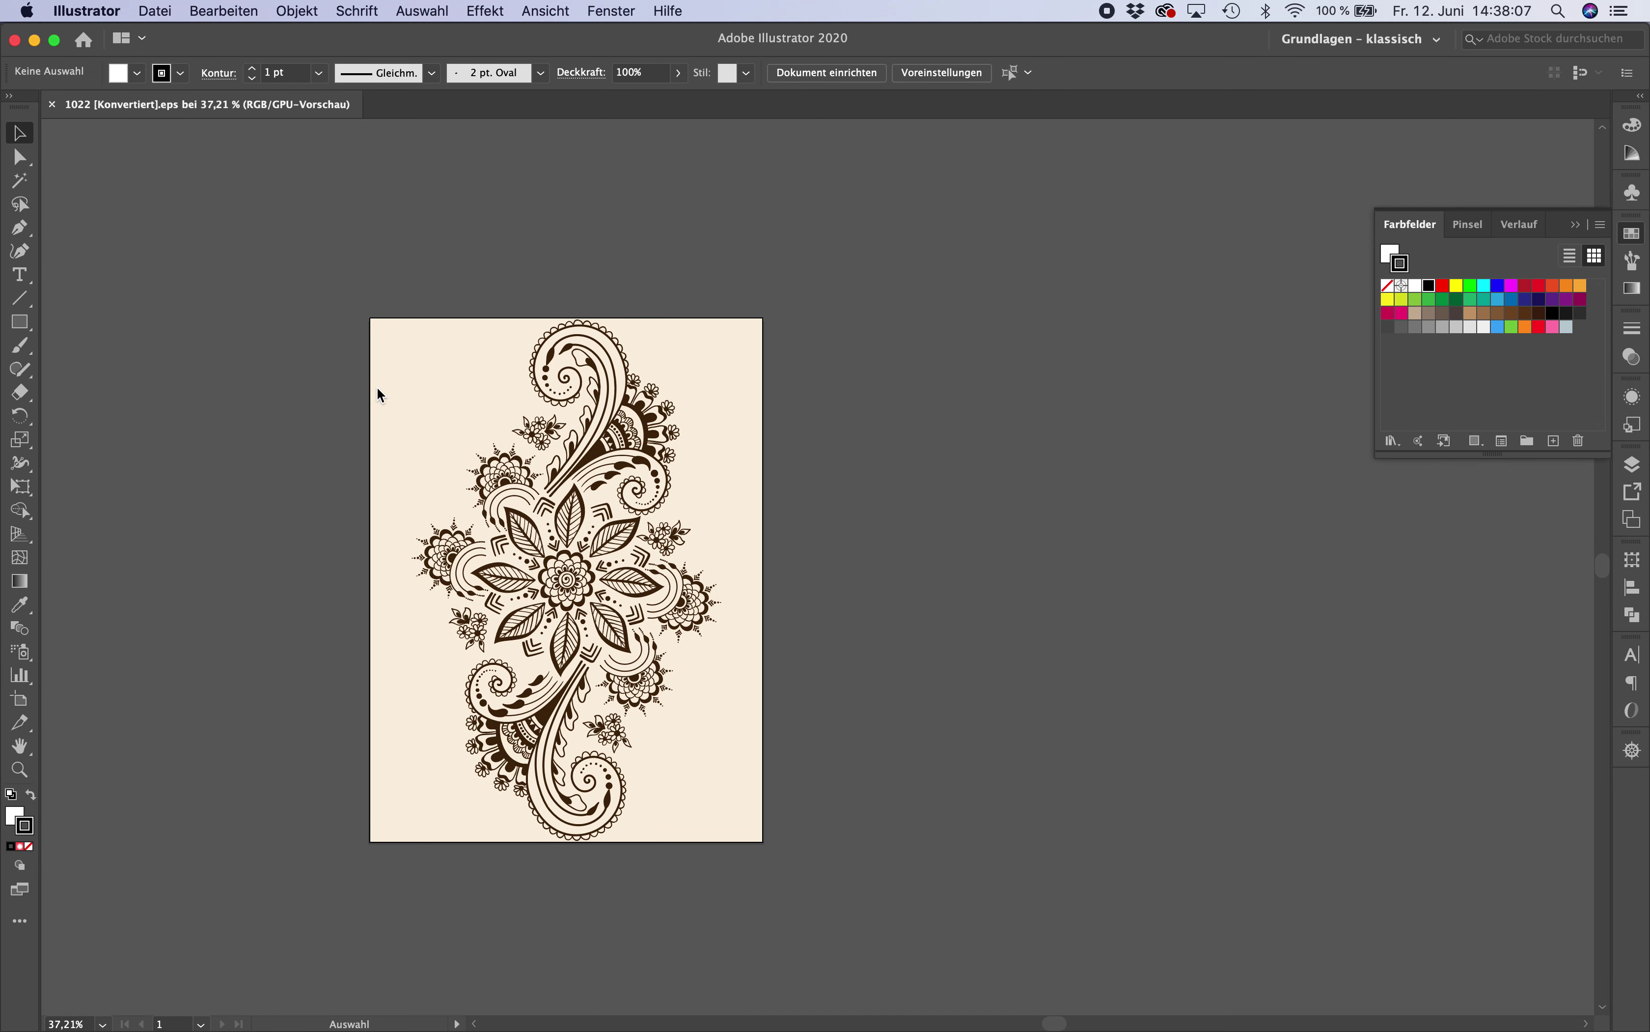
Step: Delete the beige background rectangle using the Direct Selection tool
{"action": "left_click", "coordinate": [20, 156]}
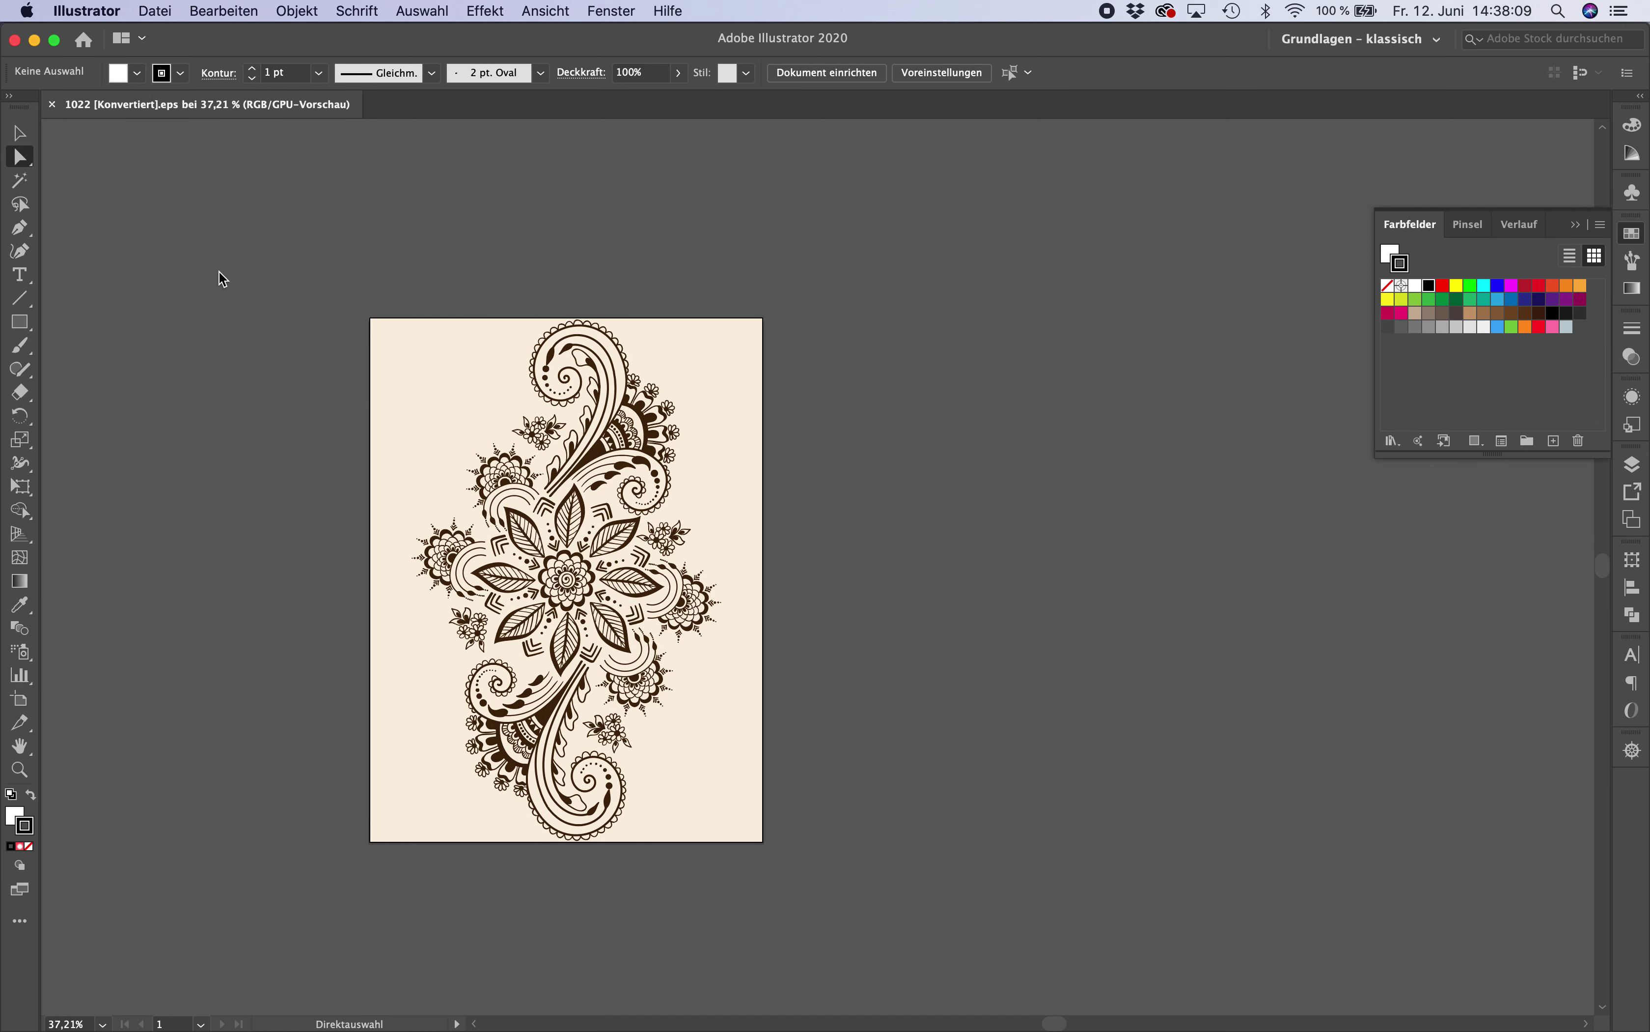
{"action": "left_click", "coordinate": [403, 369]}
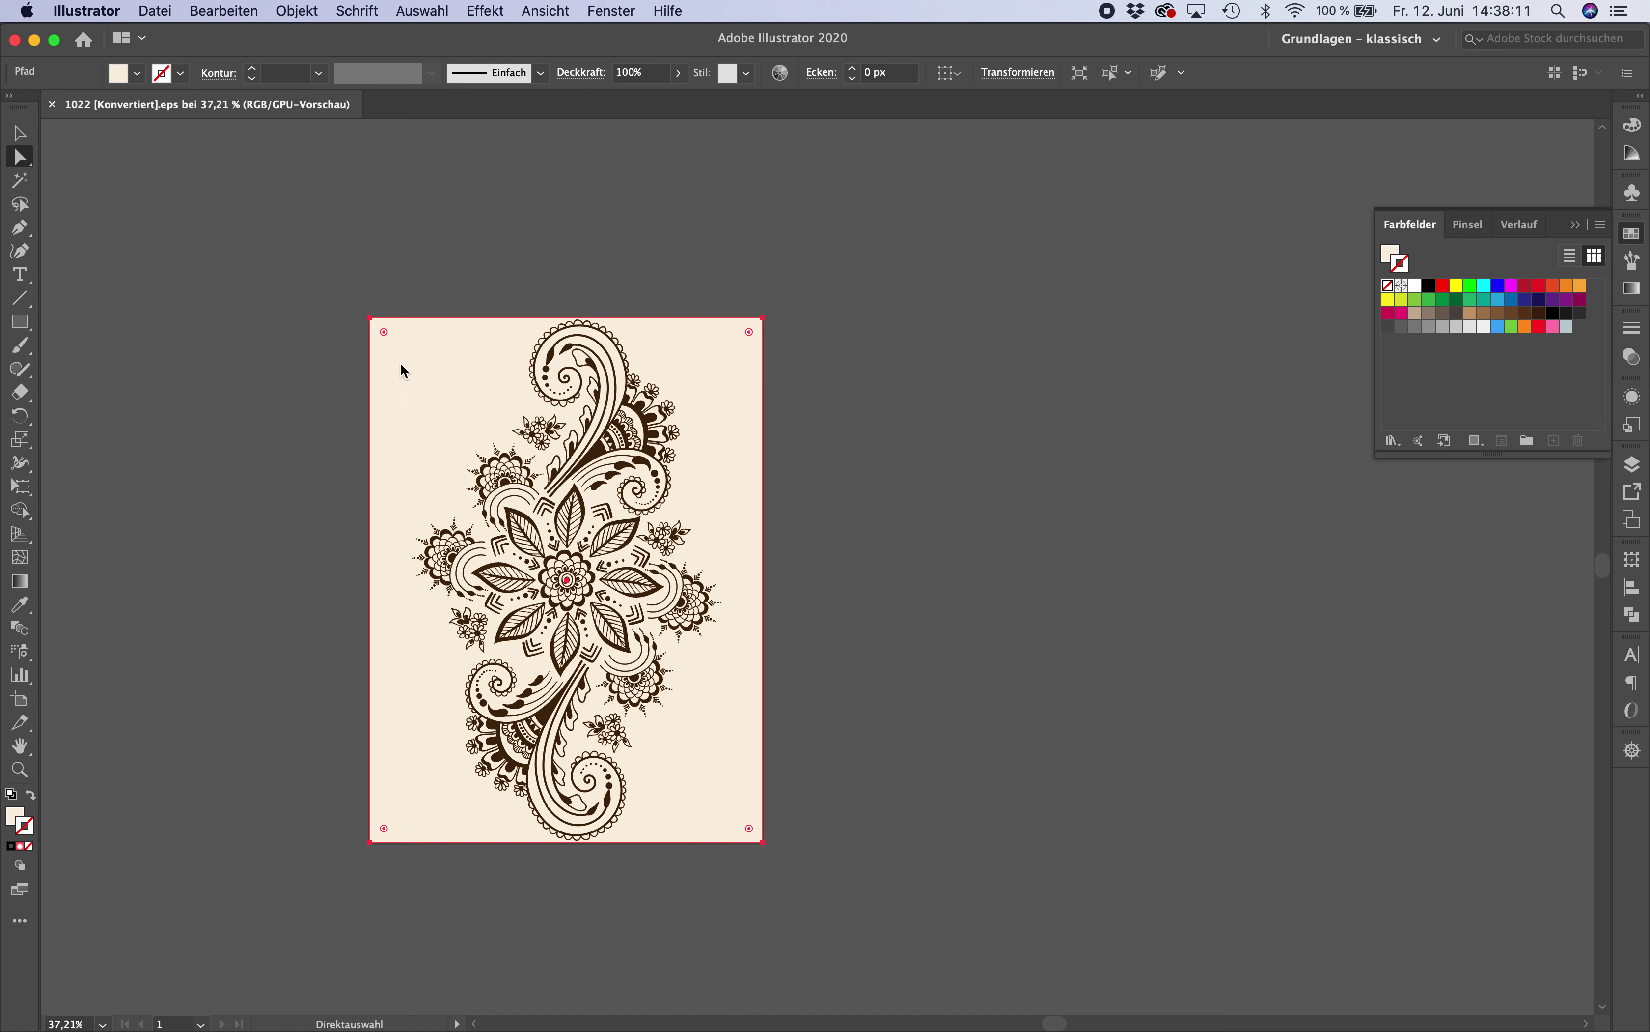
{"action": "key", "text": "Delete"}
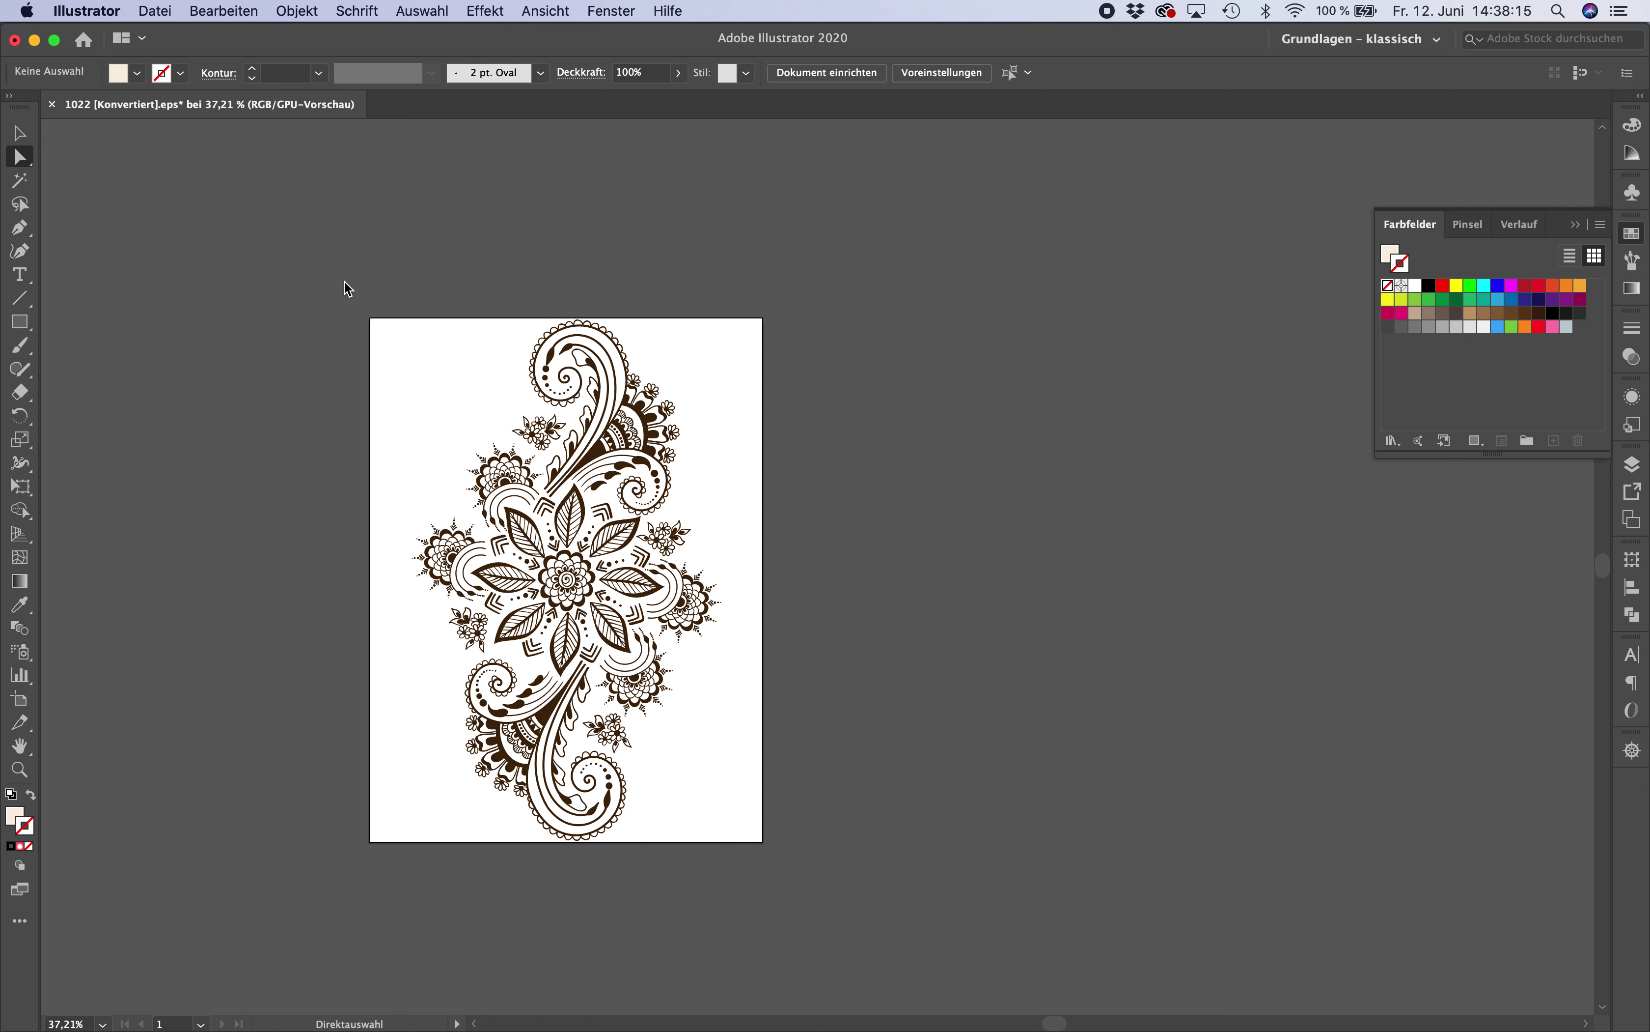
Step: Marquee-select the entire mehndi ornament and copy it with Bearbeiten > Kopieren
{"action": "left_click", "coordinate": [19, 133]}
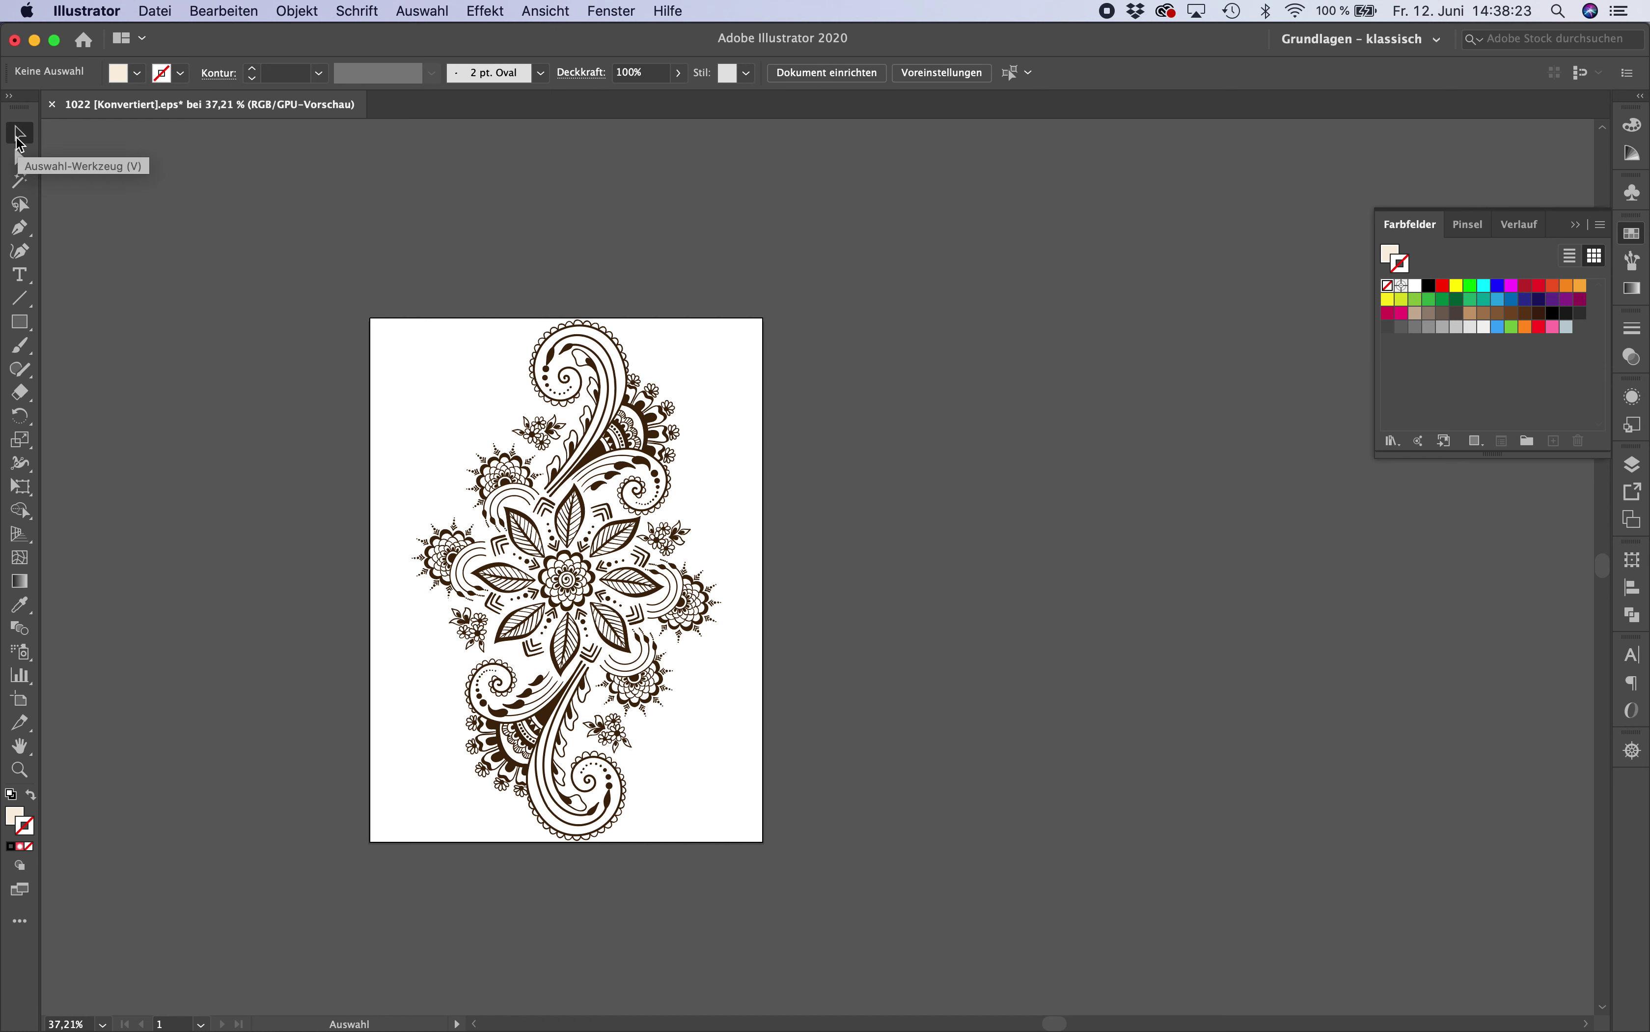
{"action": "mouse_move", "coordinate": [318, 260]}
{"action": "left_mouse_down"}
{"action": "mouse_move", "coordinate": [746, 749]}
{"action": "mouse_move", "coordinate": [913, 971]}
{"action": "left_mouse_up"}
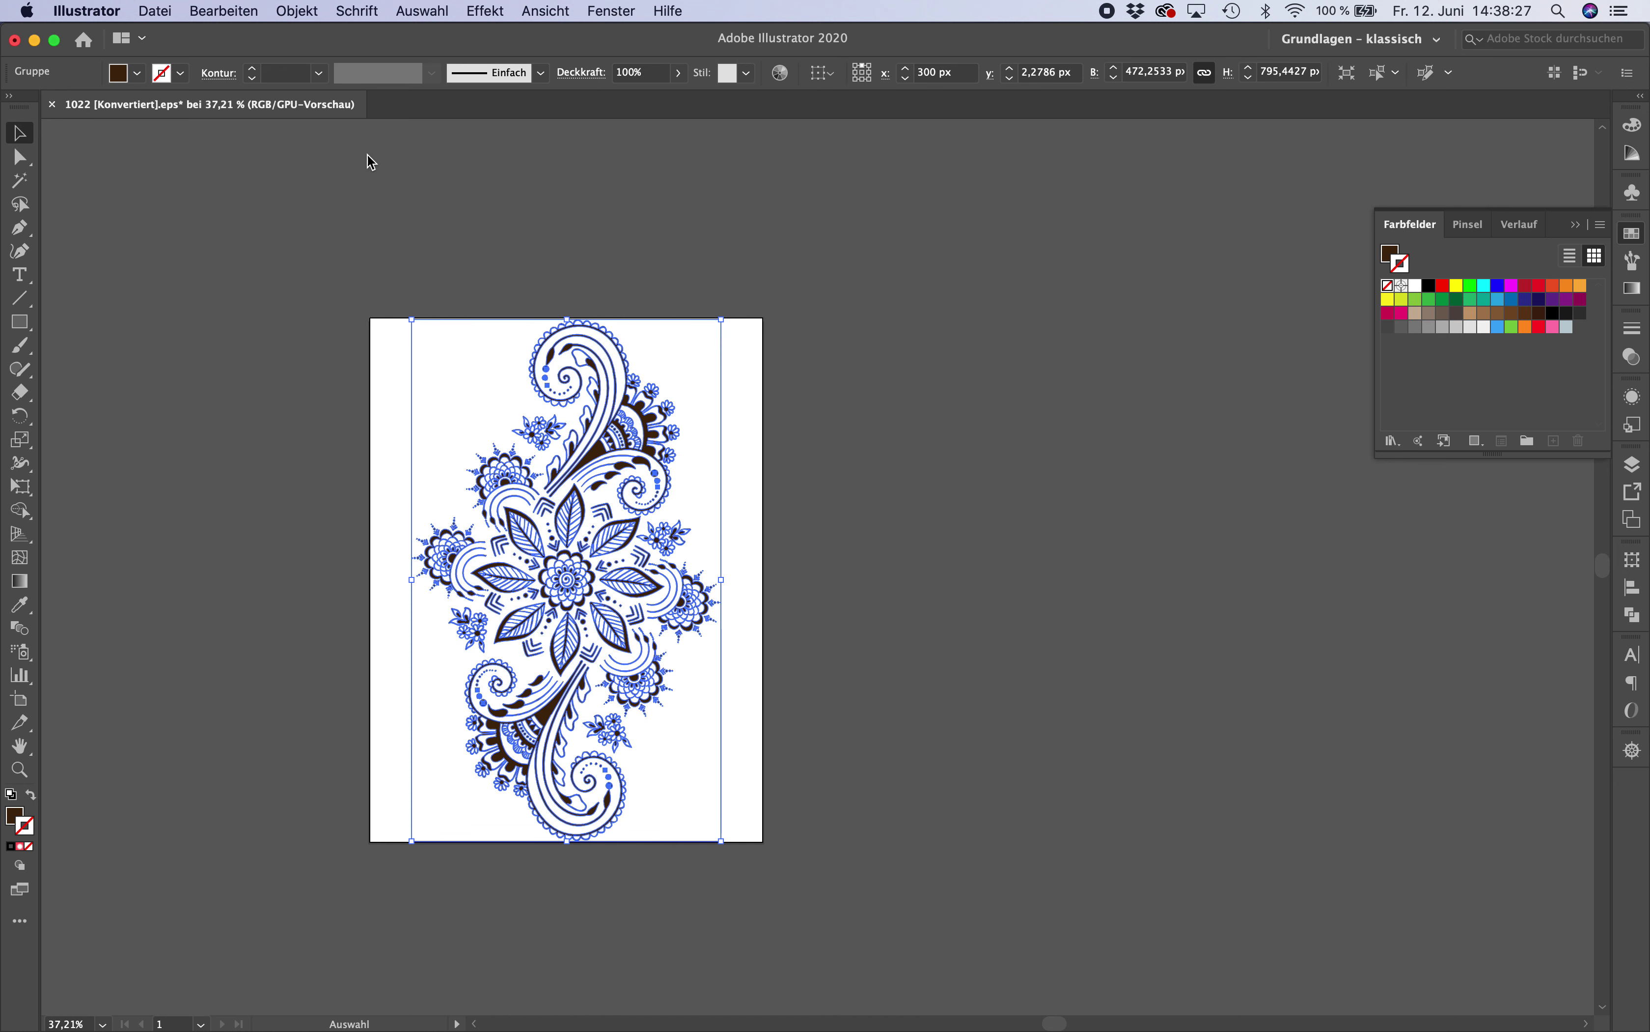
{"action": "left_click", "coordinate": [223, 10]}
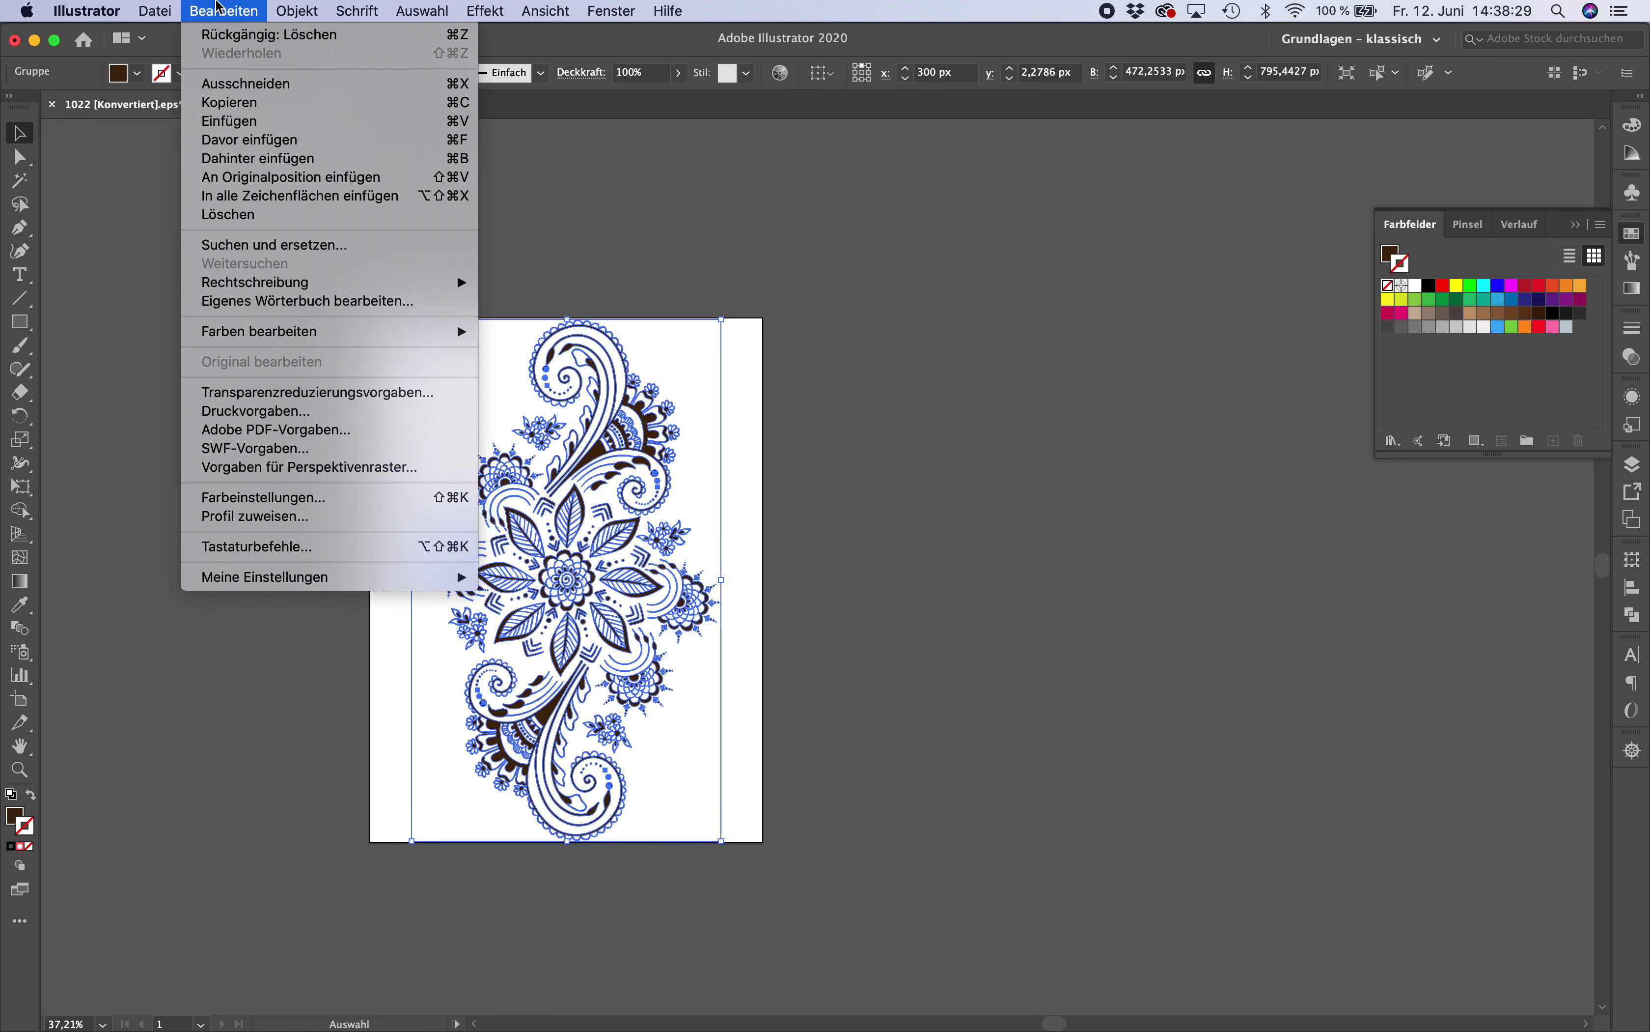
{"action": "left_click", "coordinate": [251, 103]}
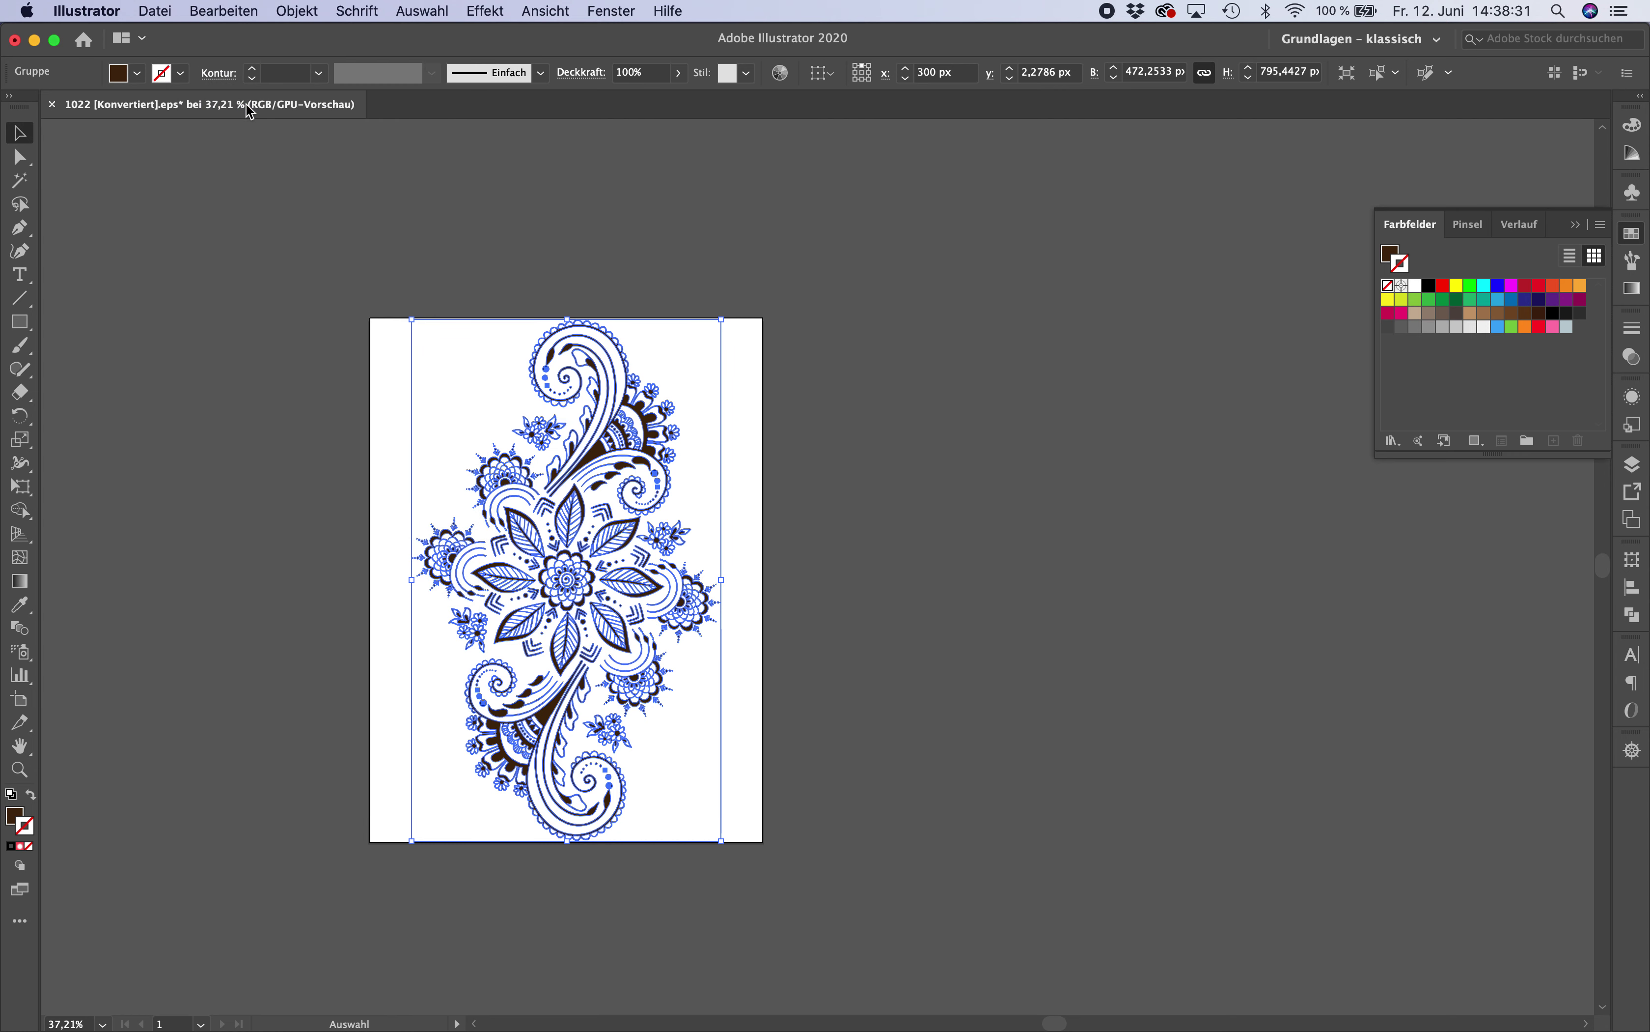
{"action": "key", "text": "super+Tab"}
{"action": "key", "text": "super+Tab"}
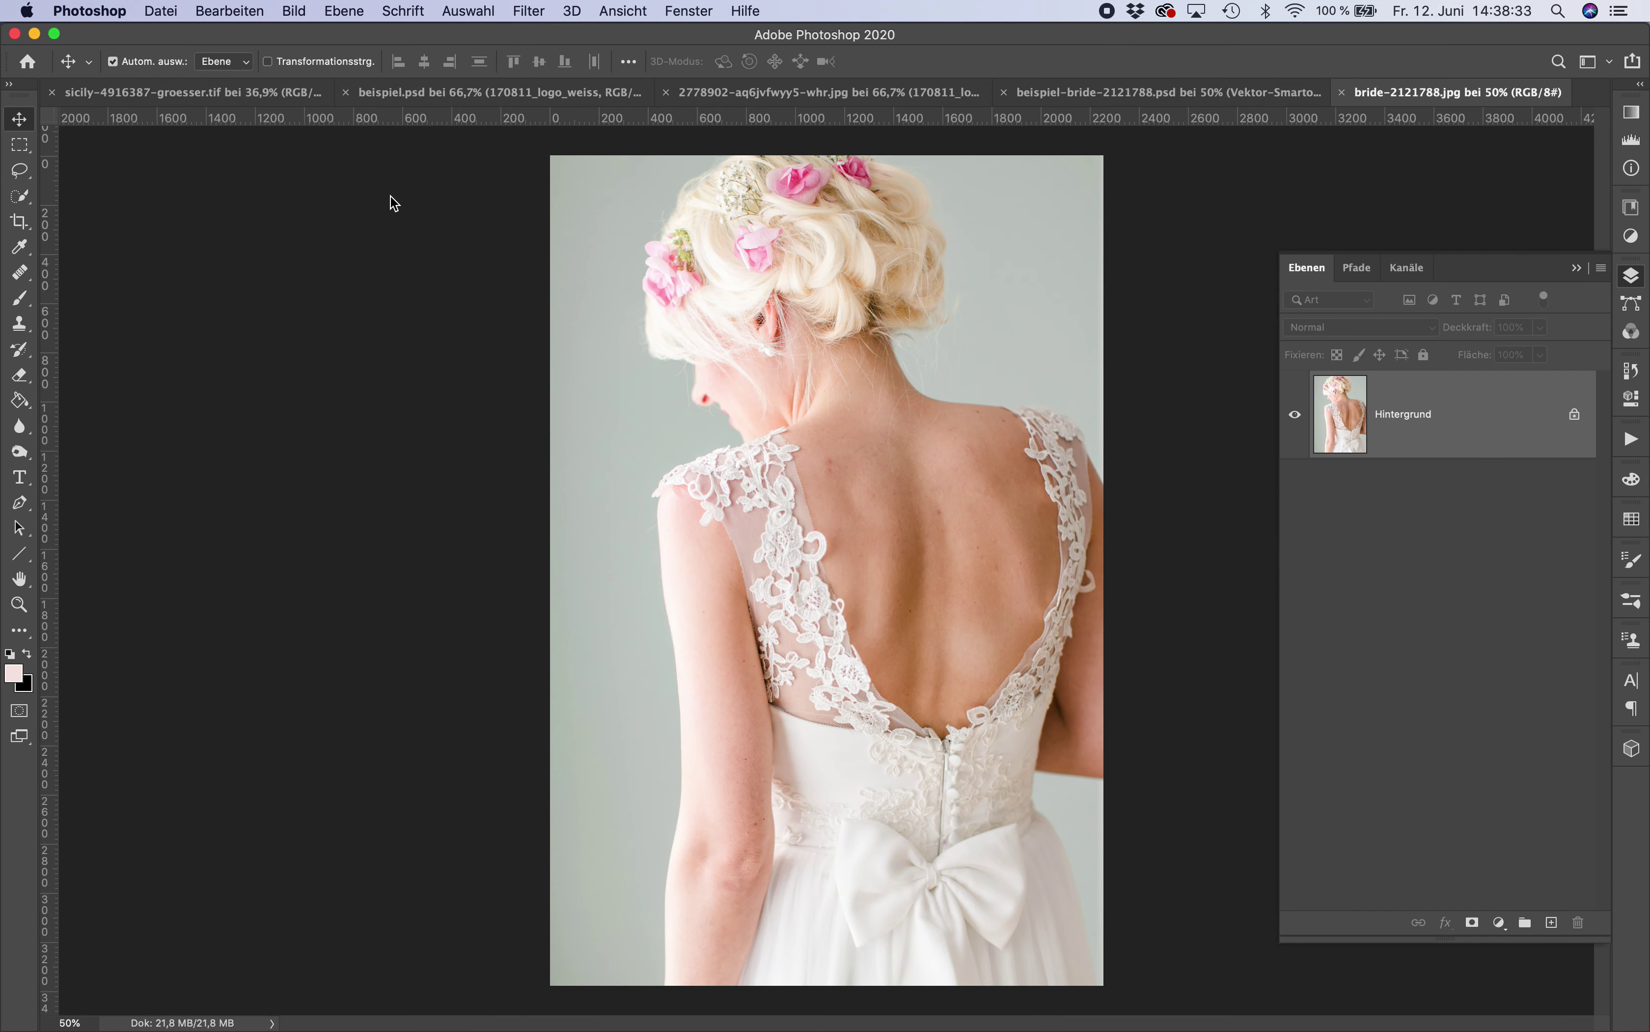
Step: Paste the copied ornament into the bride photo as Pixel
{"action": "left_click", "coordinate": [223, 14]}
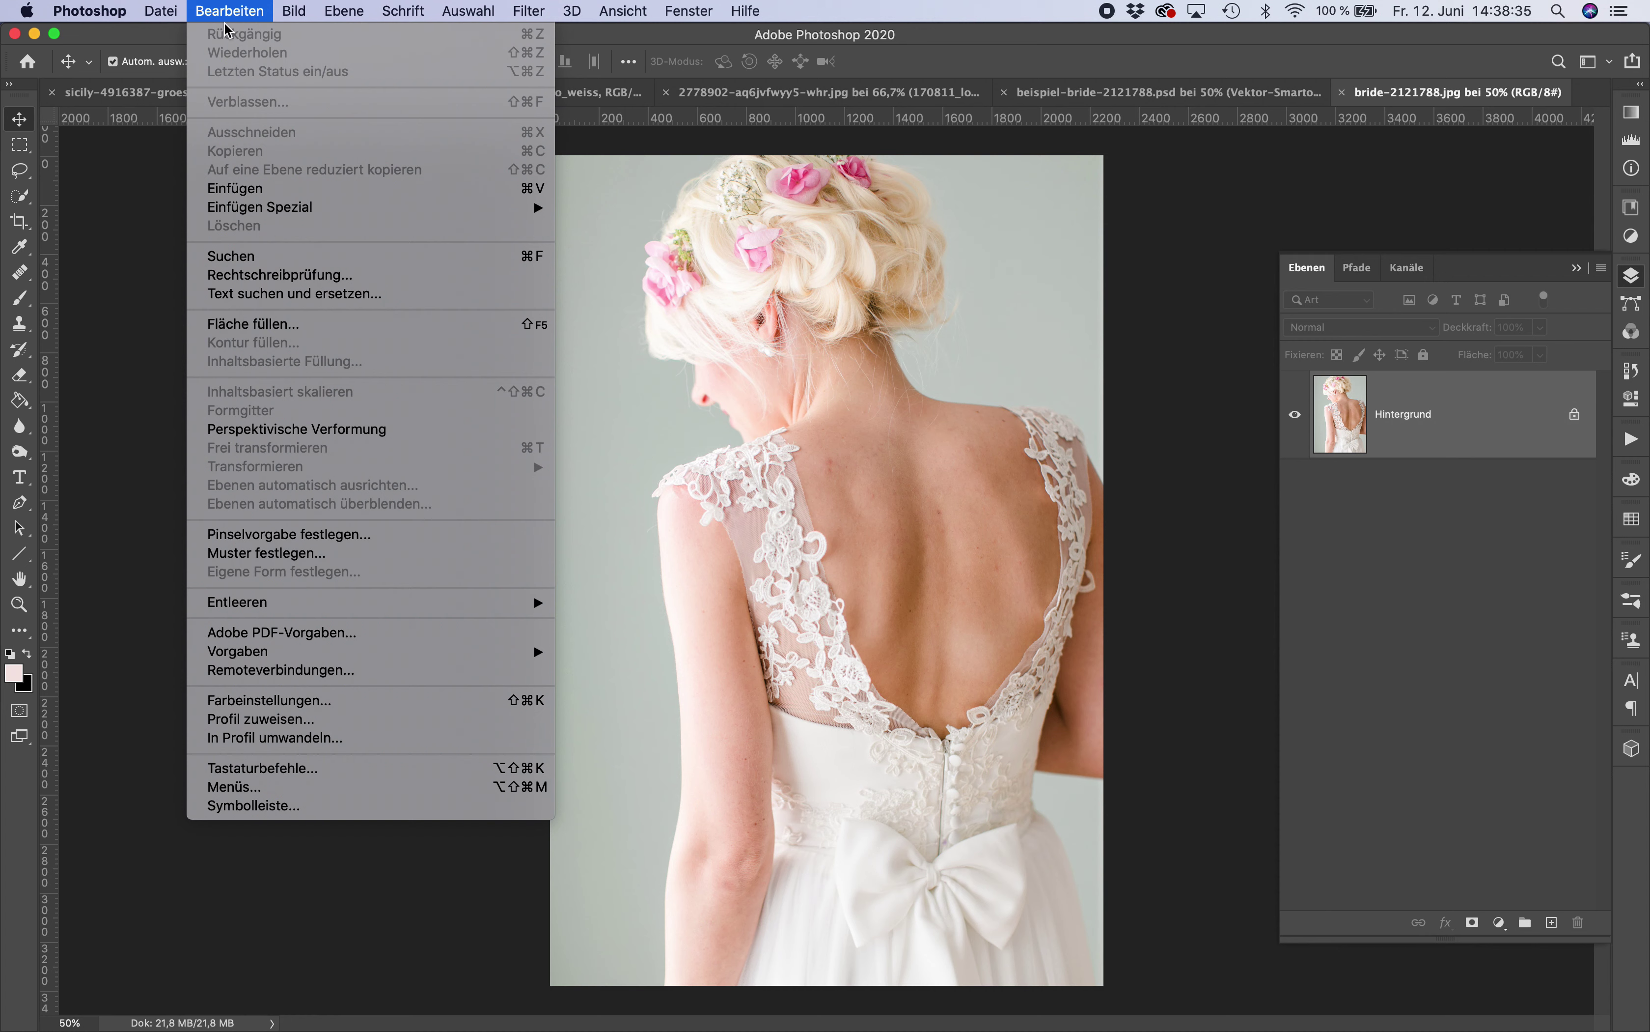
{"action": "left_click", "coordinate": [228, 187]}
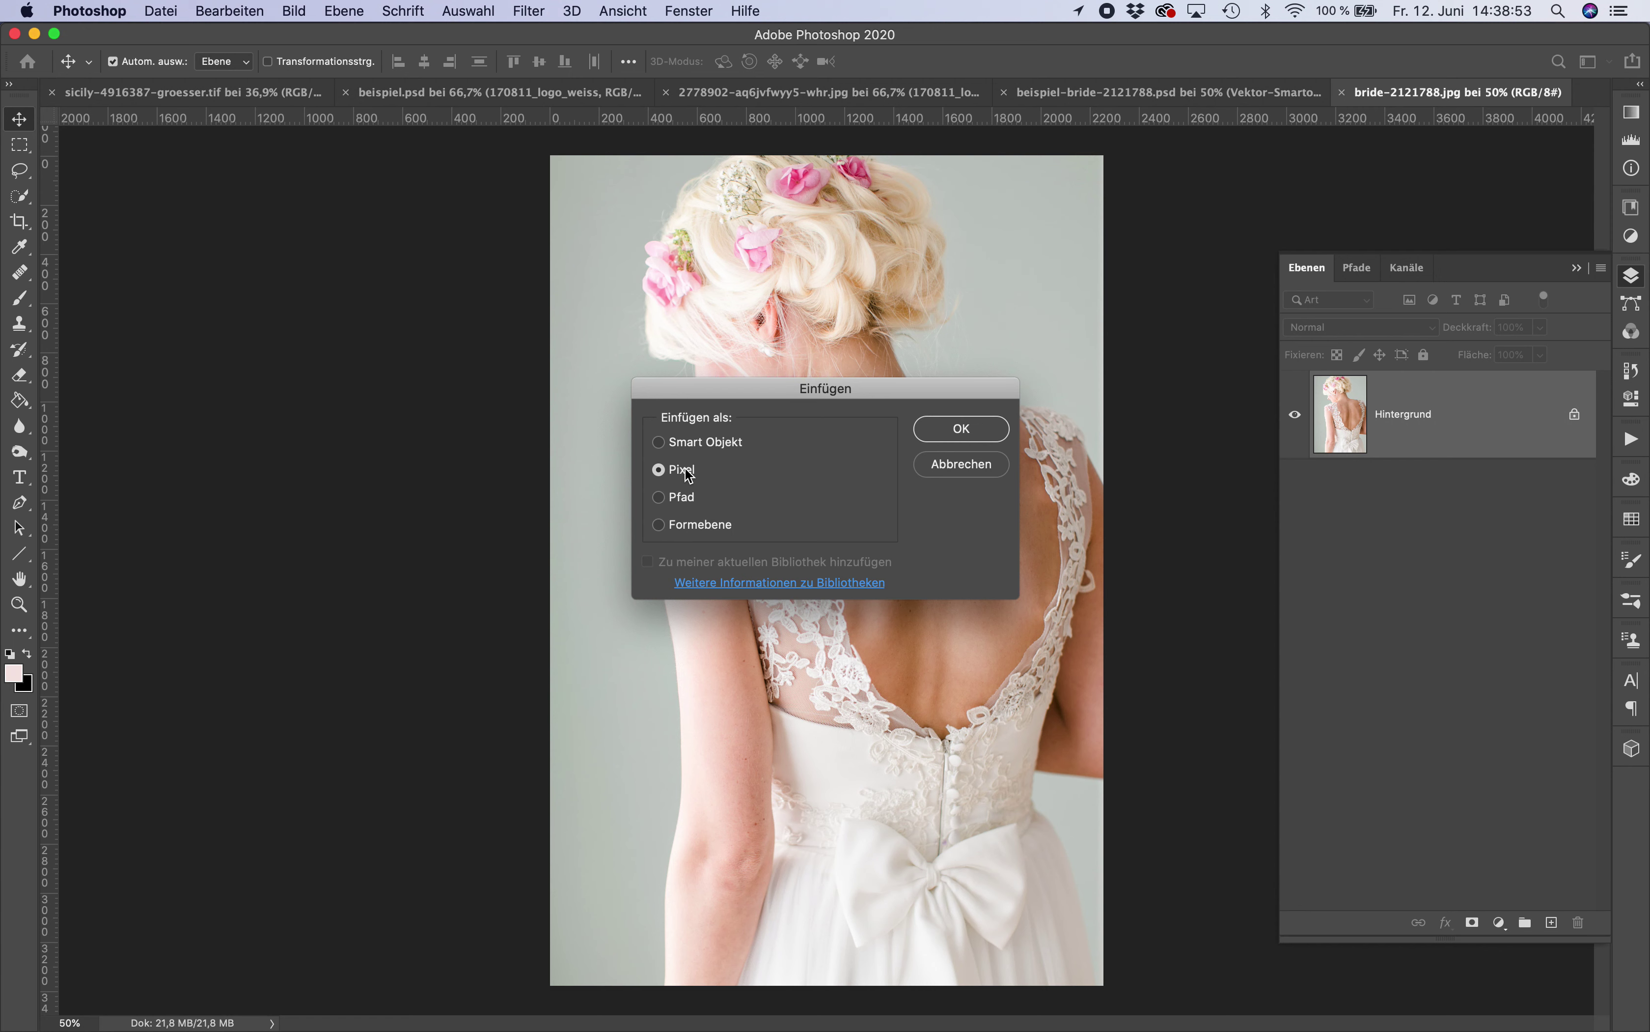
{"action": "left_click", "coordinate": [969, 445]}
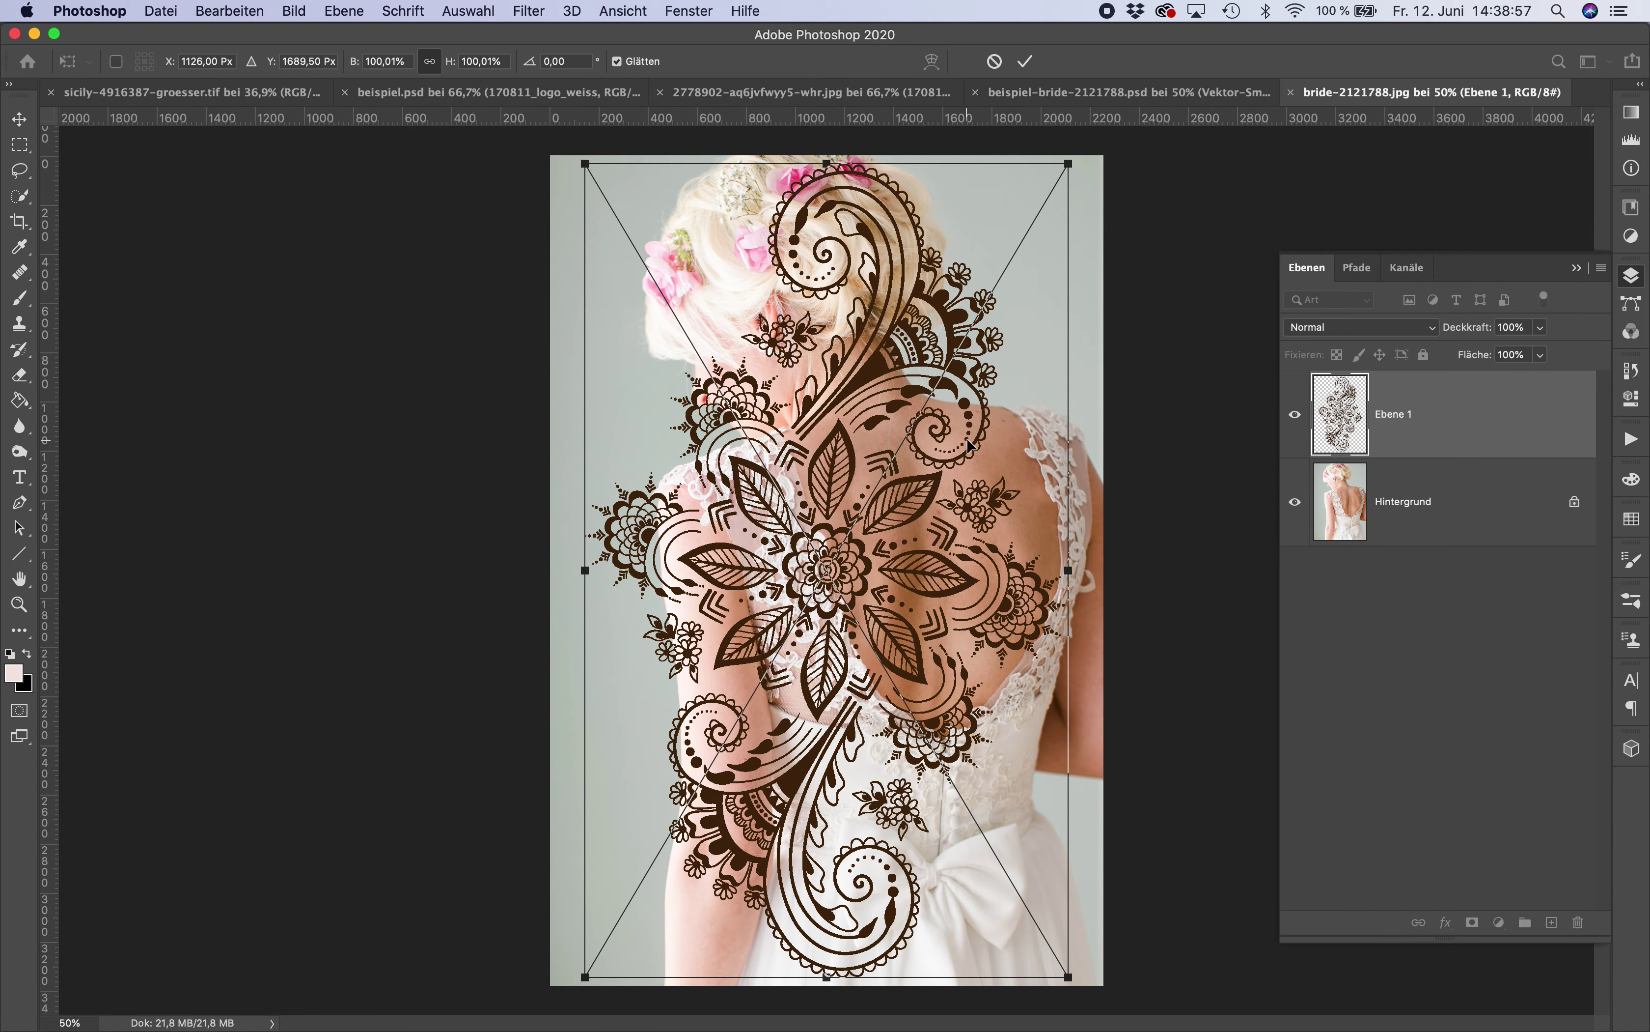
Step: Scale the ornament to 53.88%, rotate it −7.94° and place it over the bride's back
{"action": "left_click_drag", "start_coordinate": [1069, 166], "coordinate": [948, 361]}
{"action": "mouse_move", "coordinate": [810, 616]}
{"action": "left_mouse_down"}
{"action": "mouse_move", "coordinate": [920, 636]}
{"action": "mouse_move", "coordinate": [917, 669]}
{"action": "left_mouse_up"}
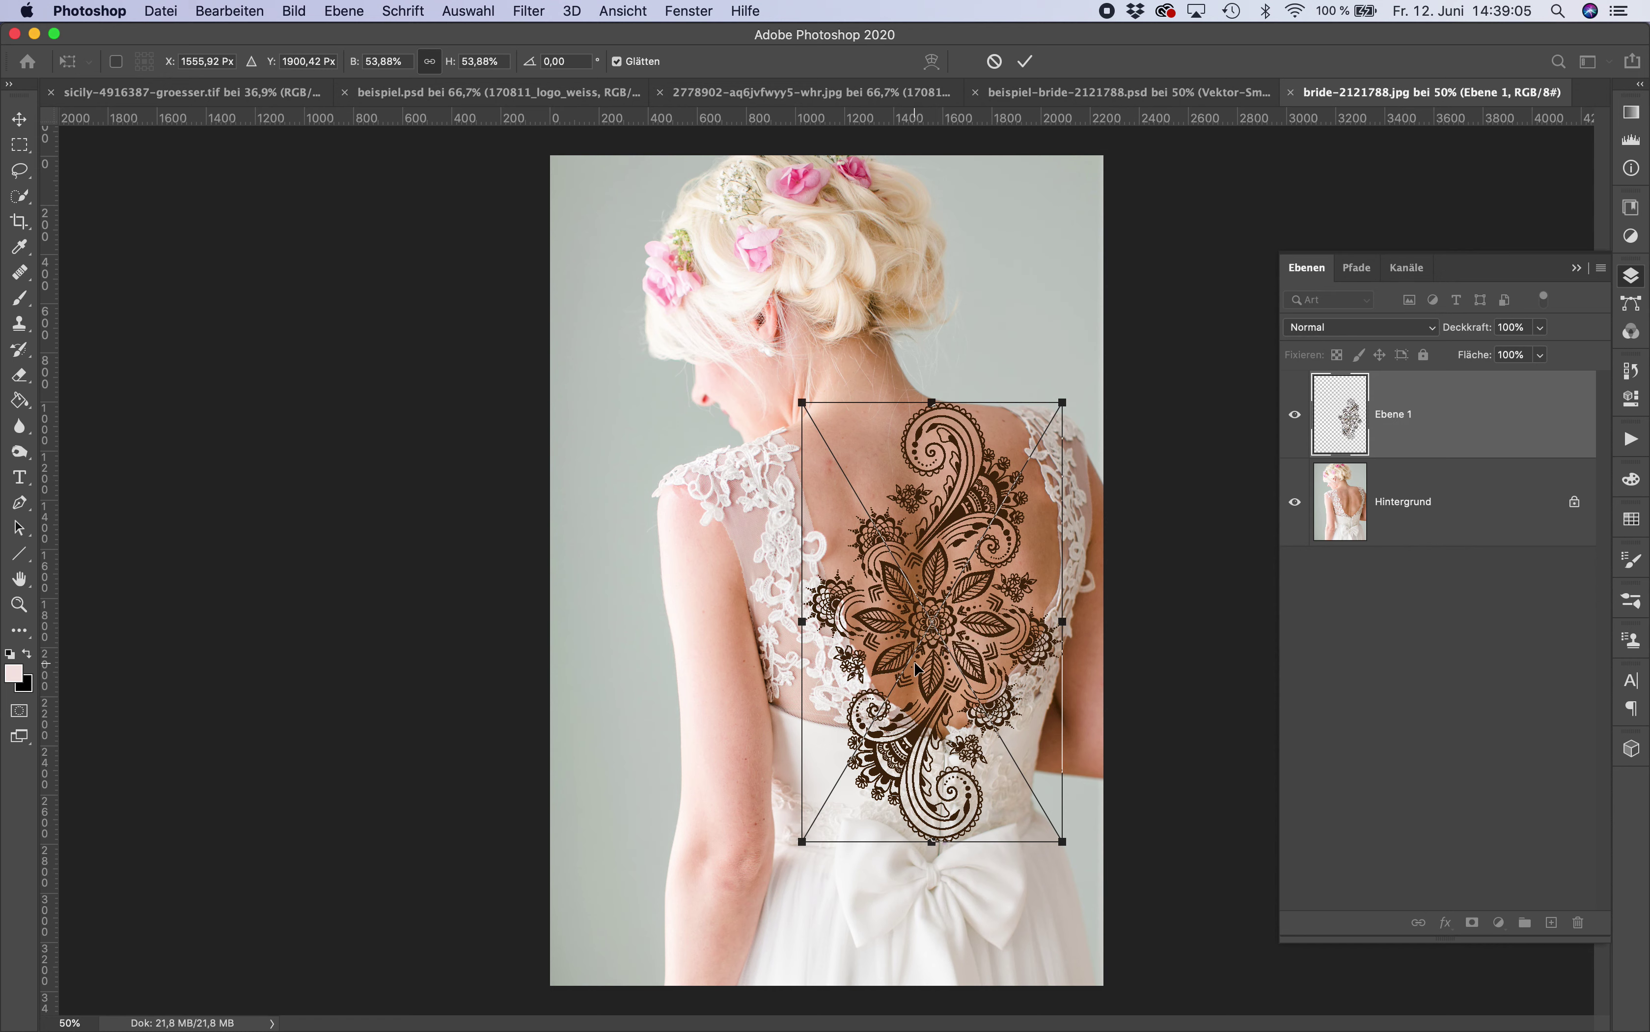
{"action": "left_click", "coordinate": [1074, 400]}
{"action": "left_click_drag", "start_coordinate": [1074, 400], "coordinate": [1043, 389]}
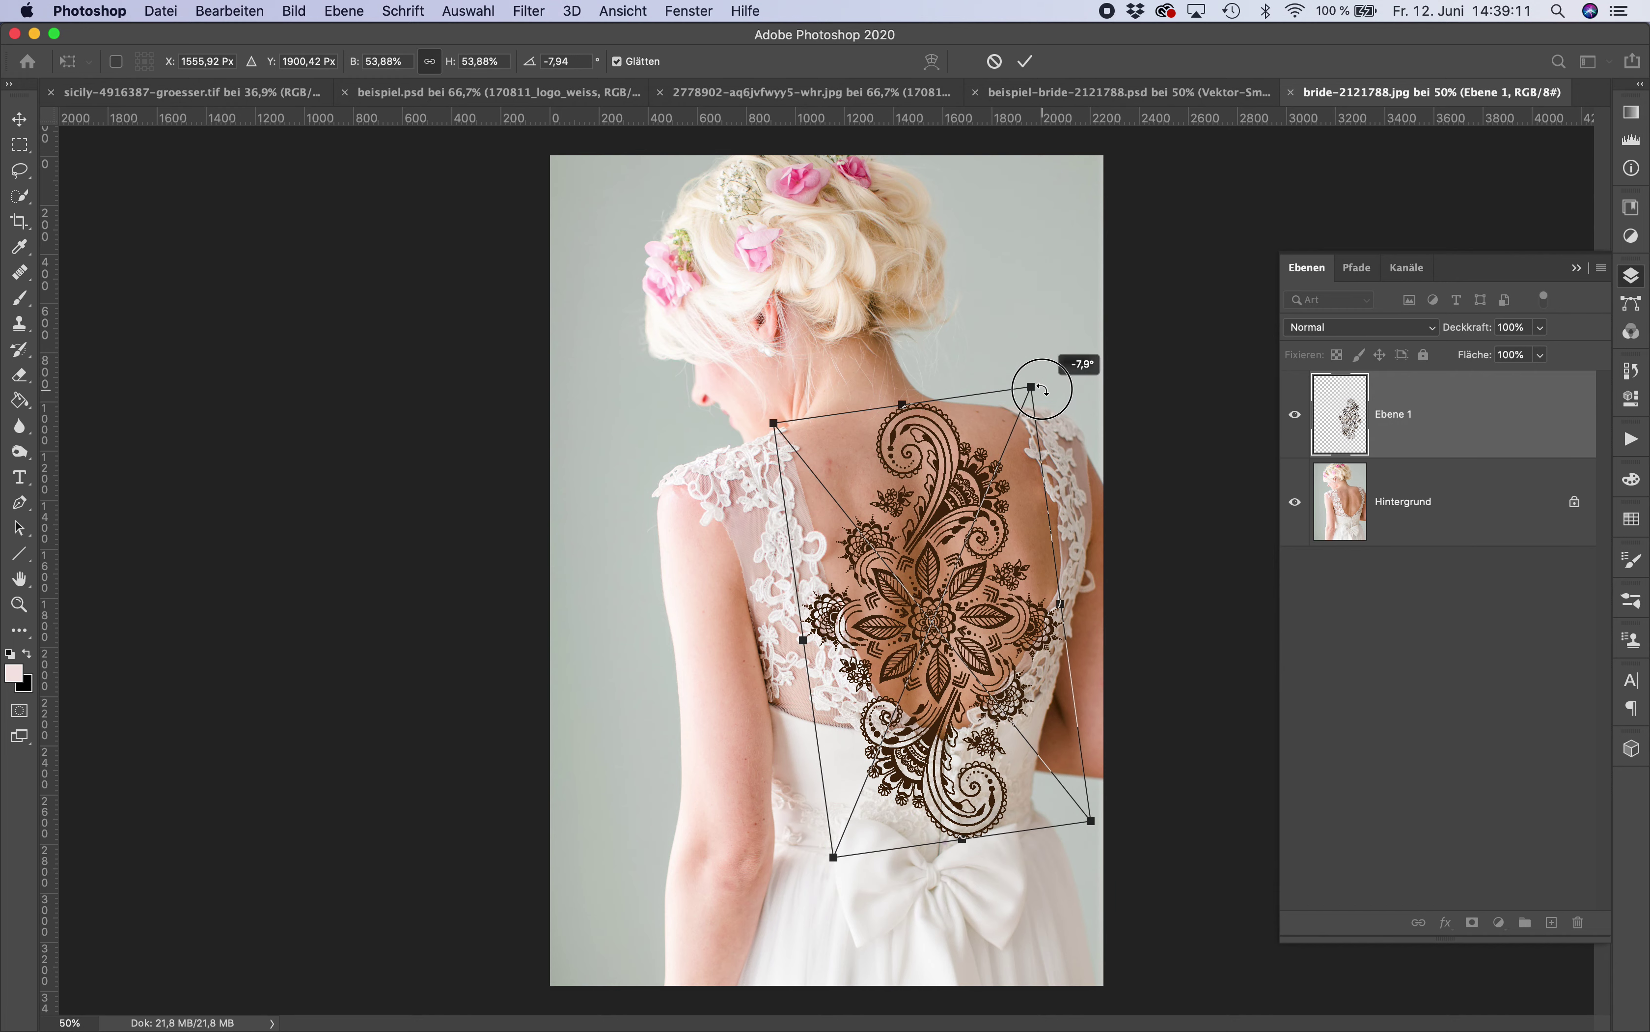
{"action": "left_click_drag", "start_coordinate": [942, 550], "coordinate": [932, 545]}
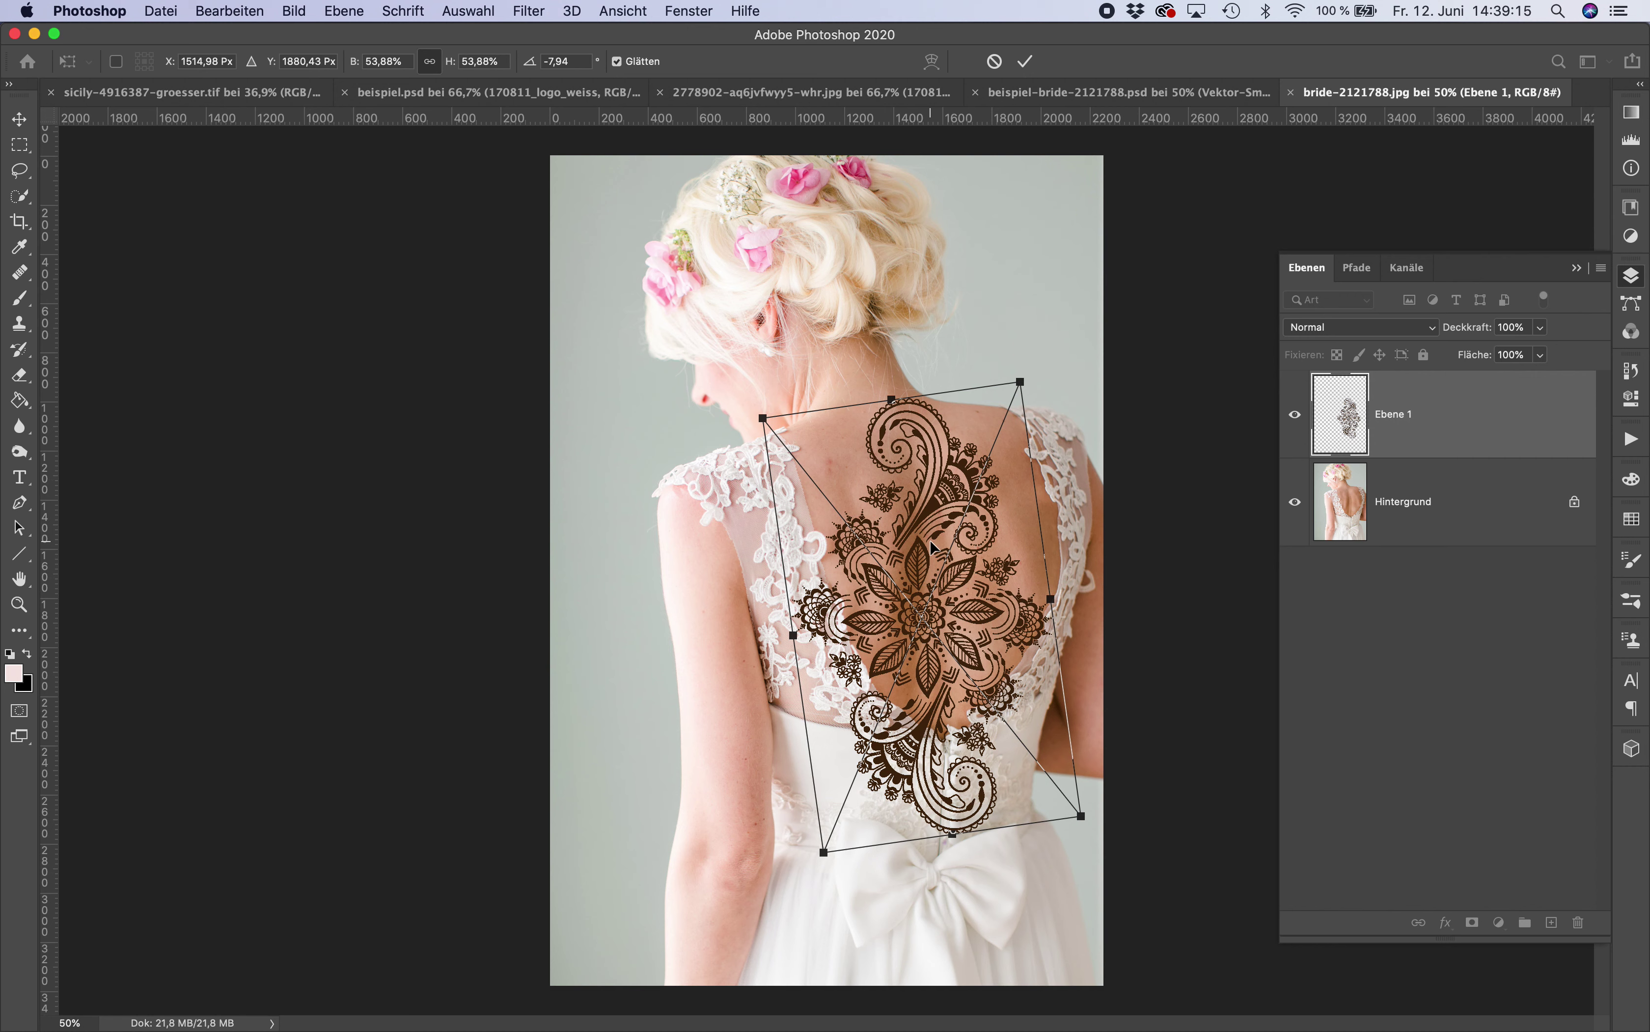
{"action": "key", "text": "Return"}
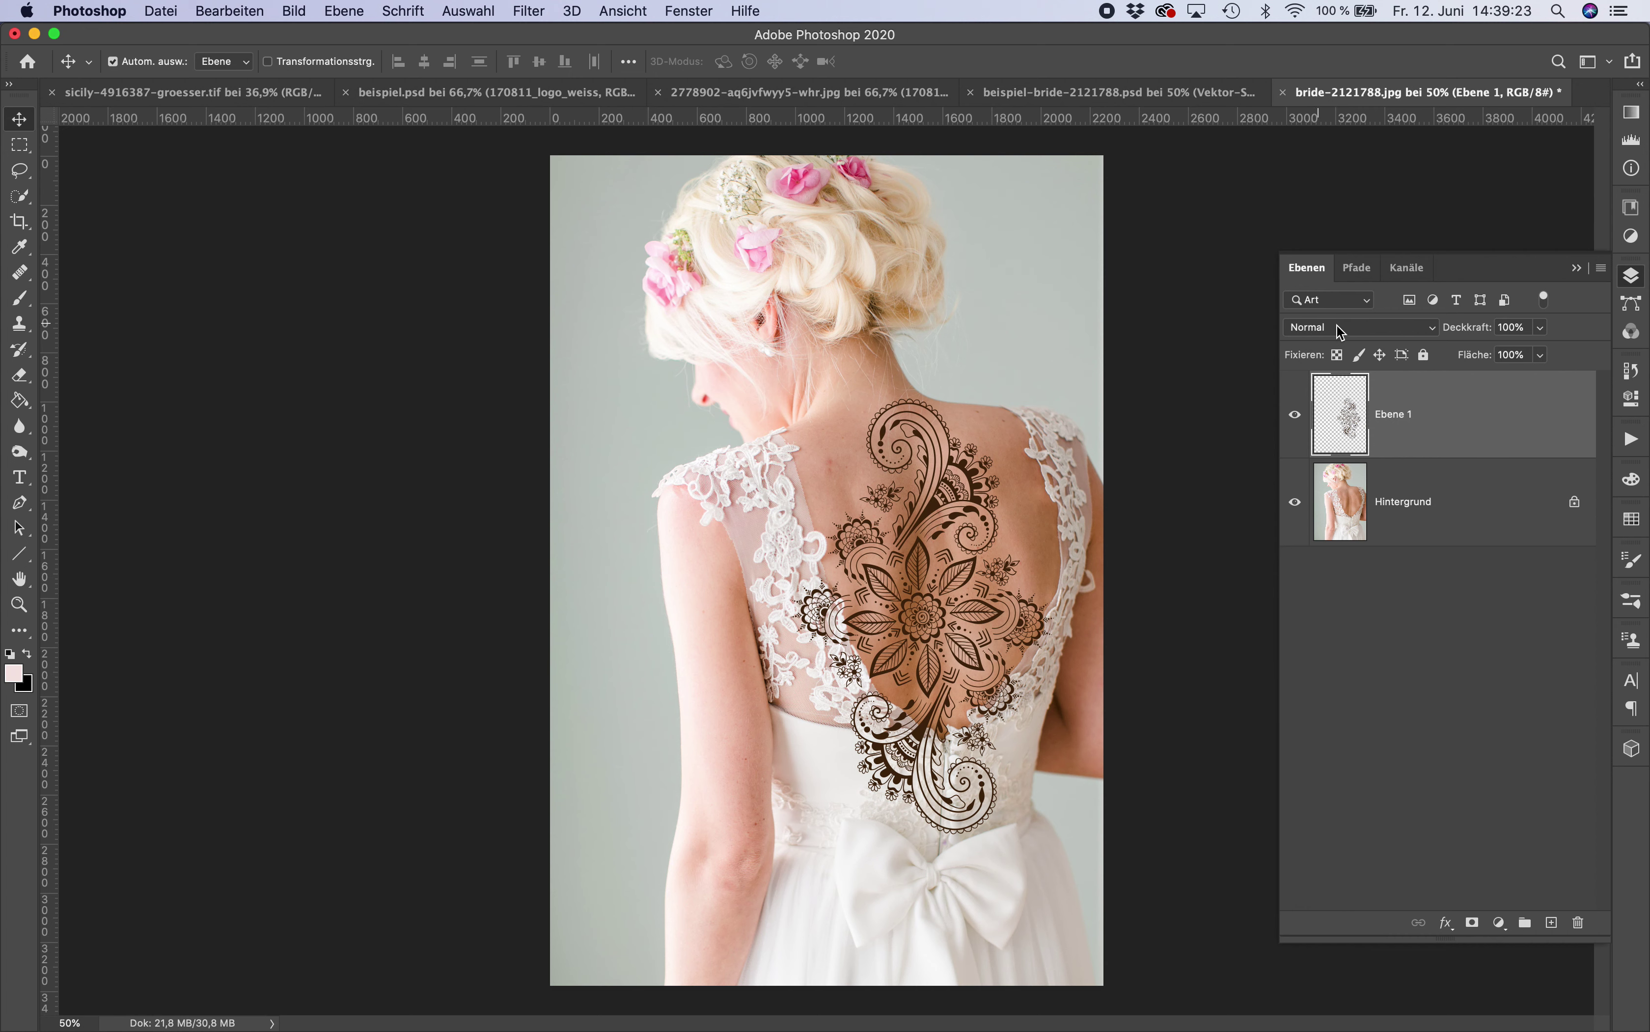
Step: Set the Ebene 1 ornament layer's blend mode to Abdunkeln
{"action": "left_click", "coordinate": [1357, 326]}
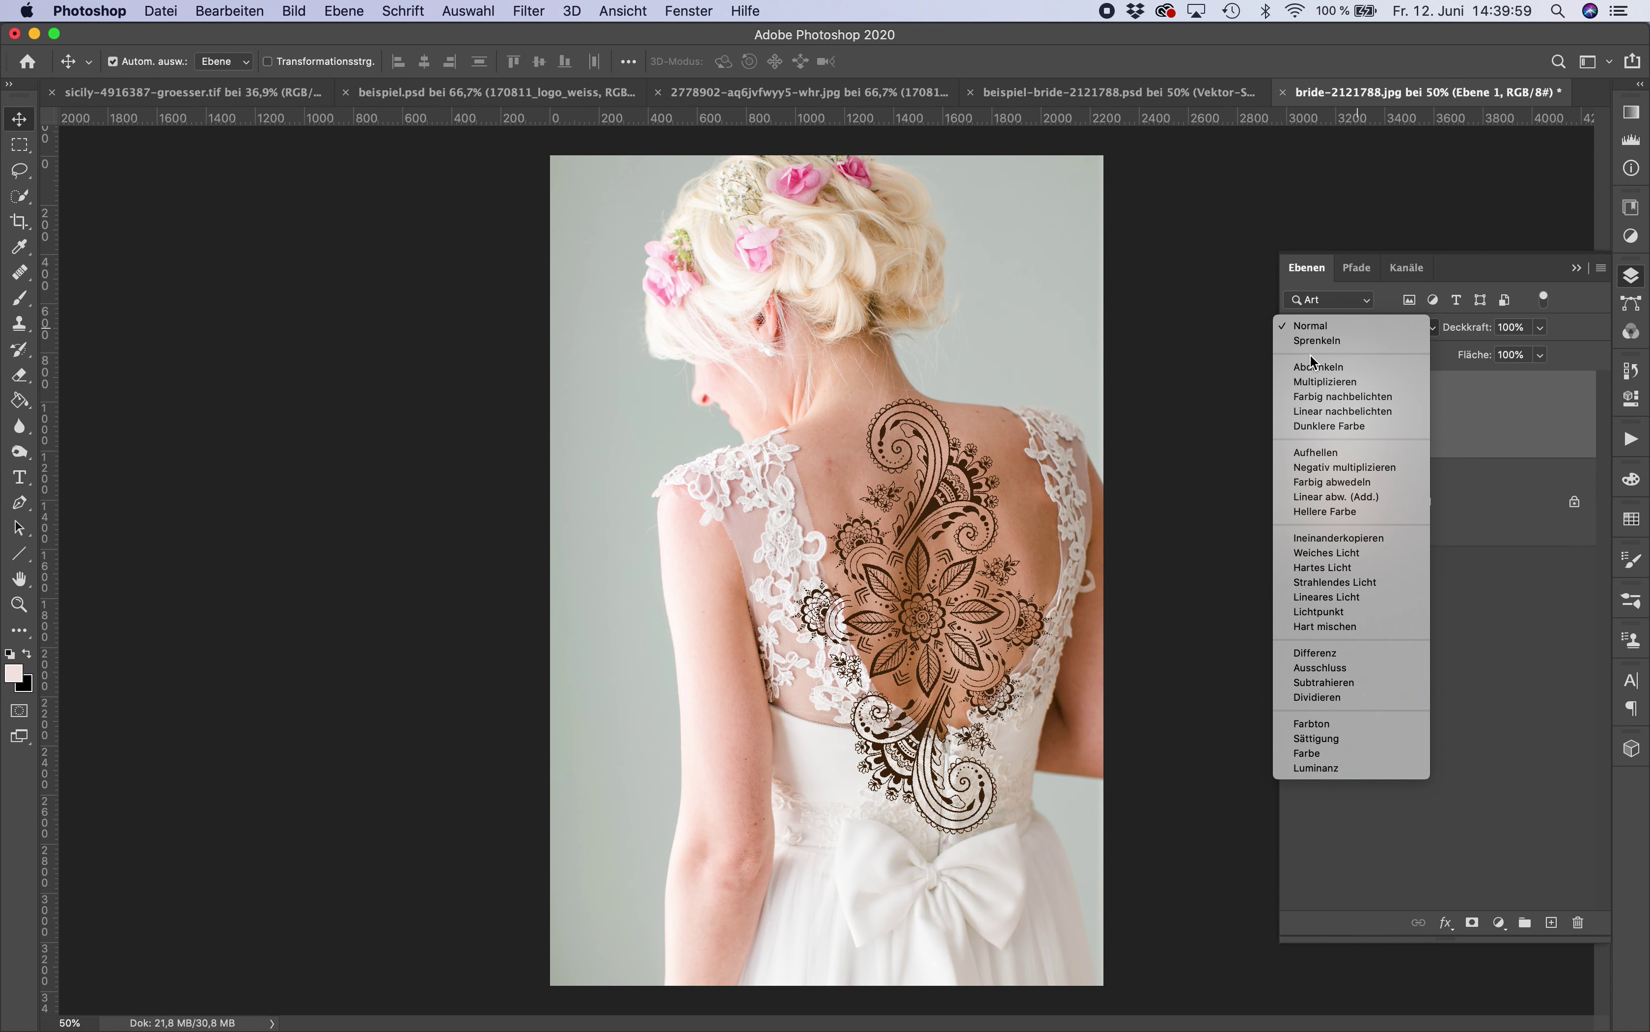
{"action": "left_click", "coordinate": [1318, 369]}
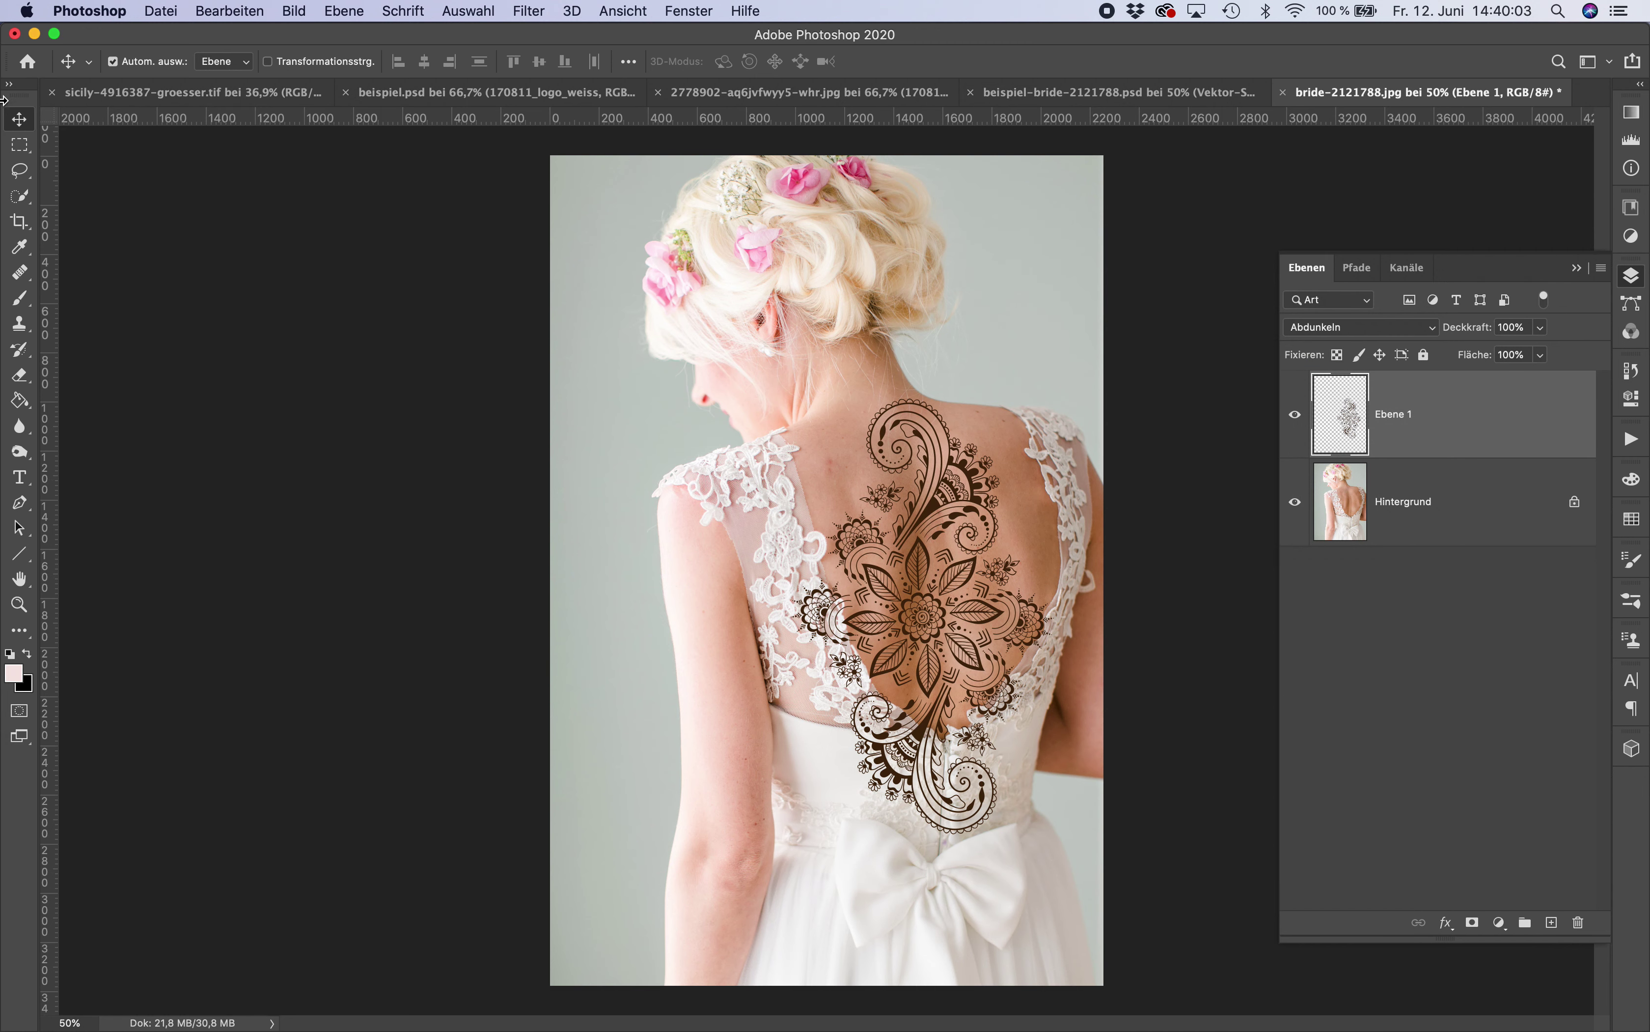
{"action": "left_click", "coordinate": [193, 8]}
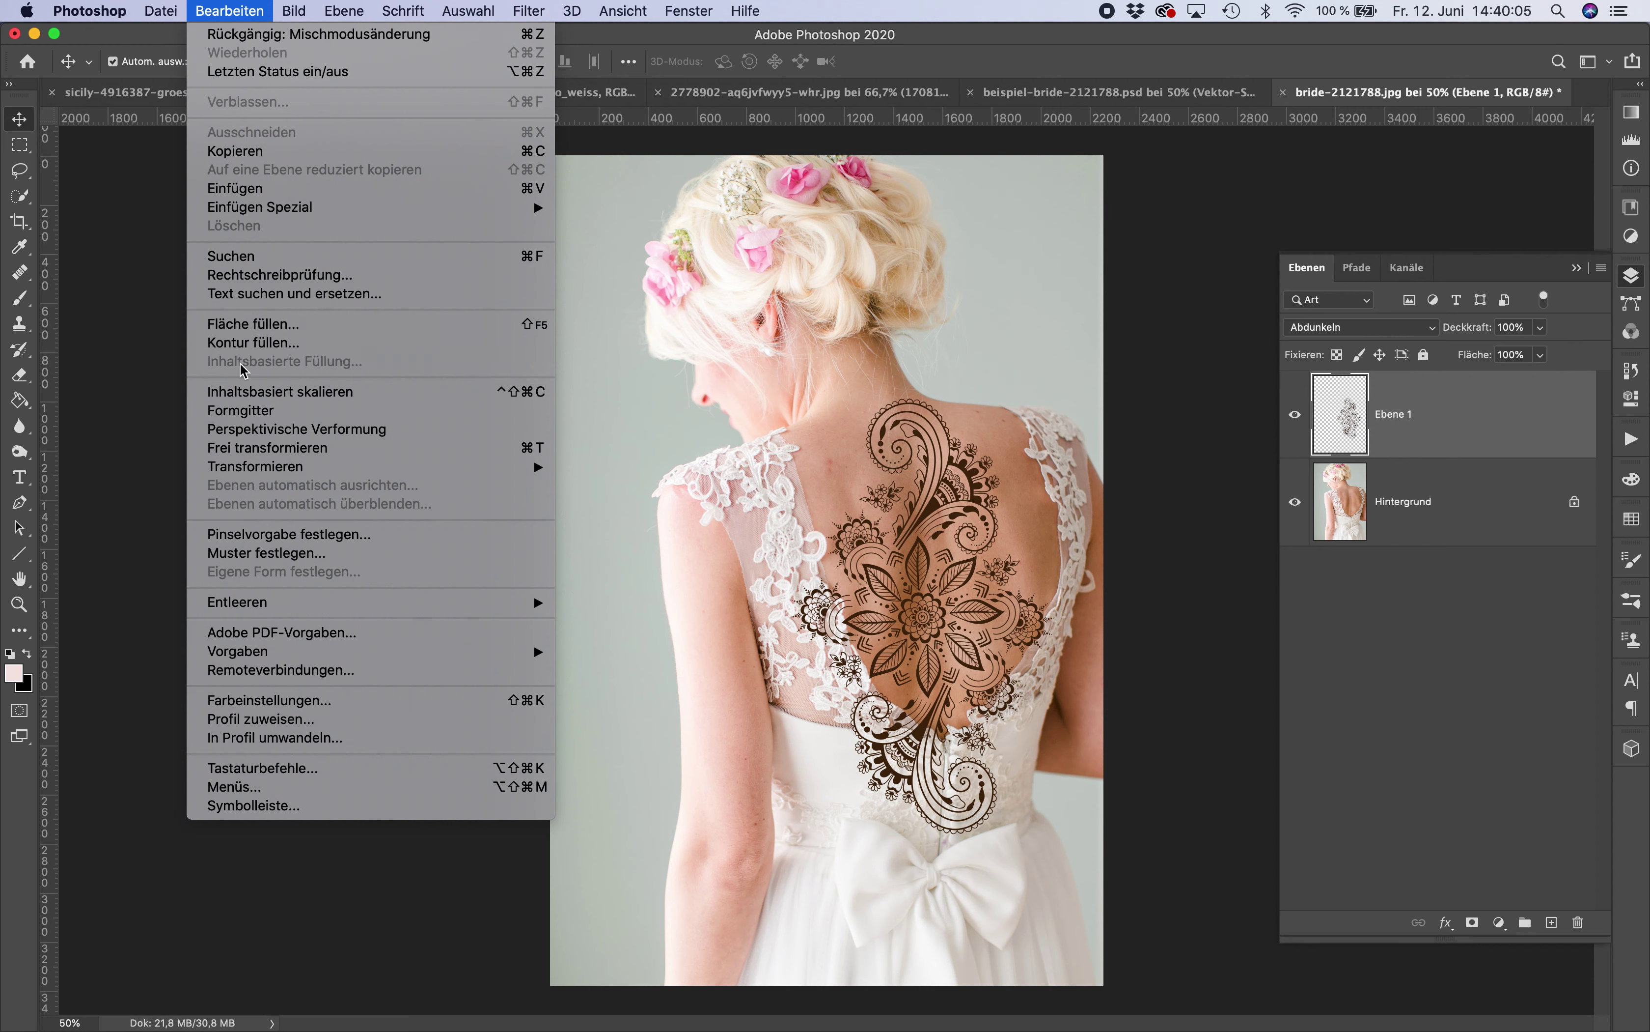
{"action": "mouse_move", "coordinate": [255, 466]}
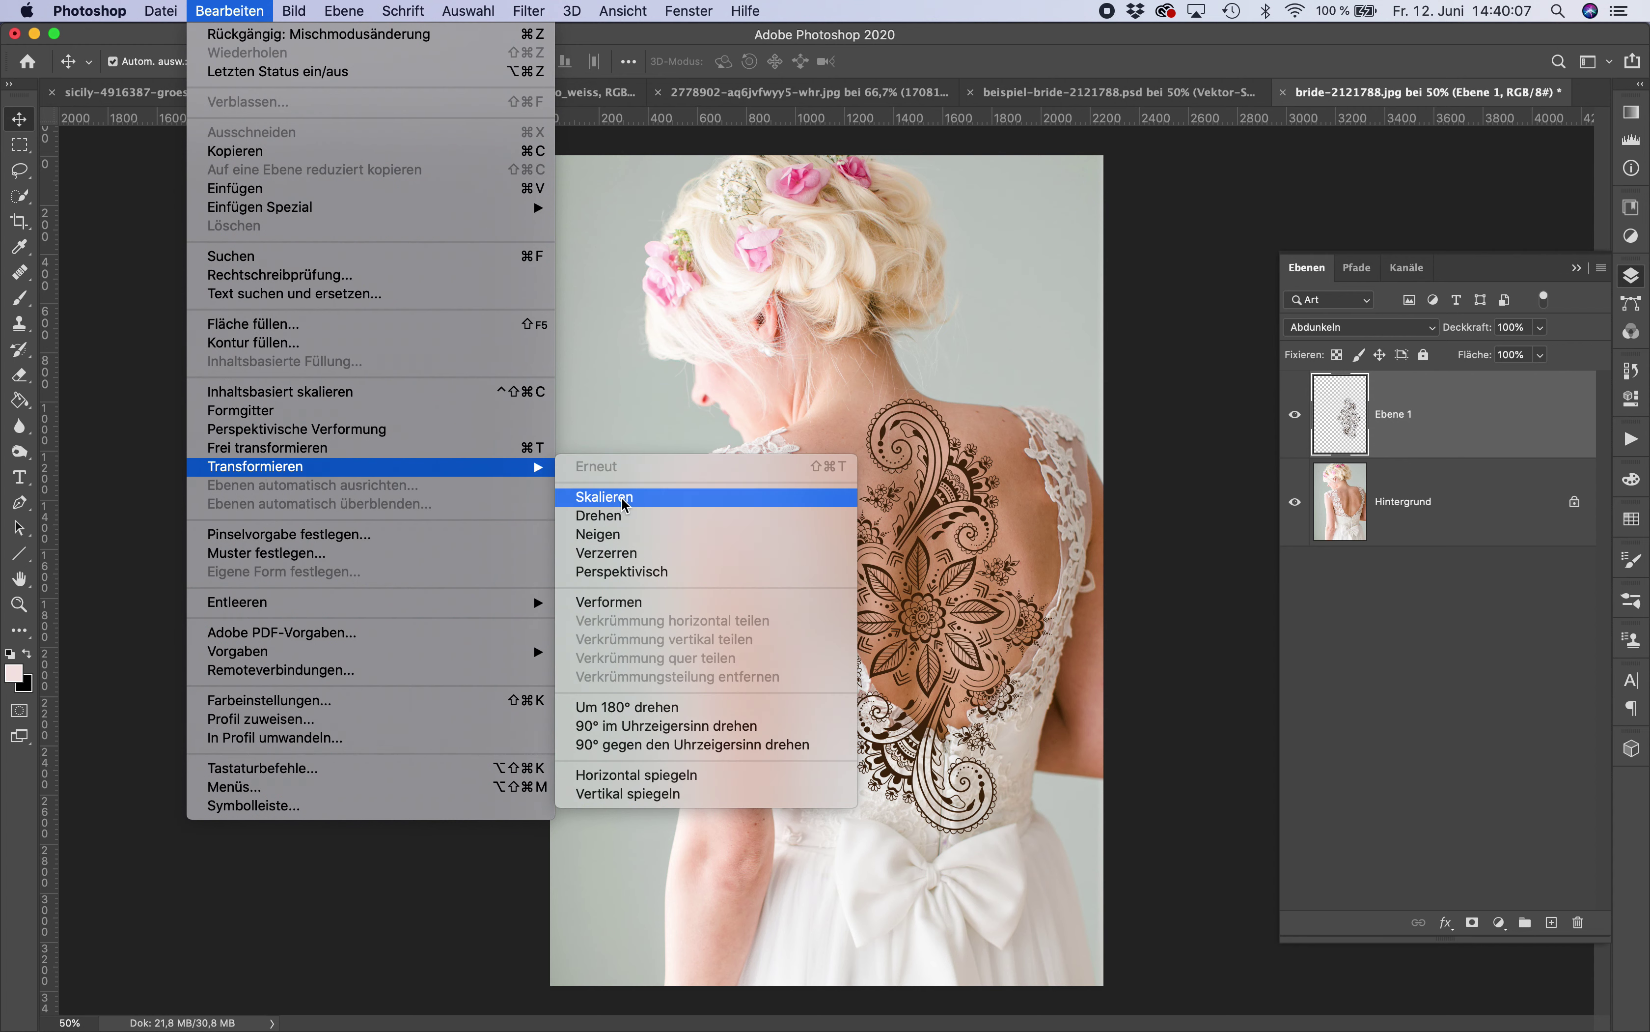
Step: Warp the ornament, bending its top corners down along the shoulders and lifting the central flower
{"action": "left_click", "coordinate": [608, 601]}
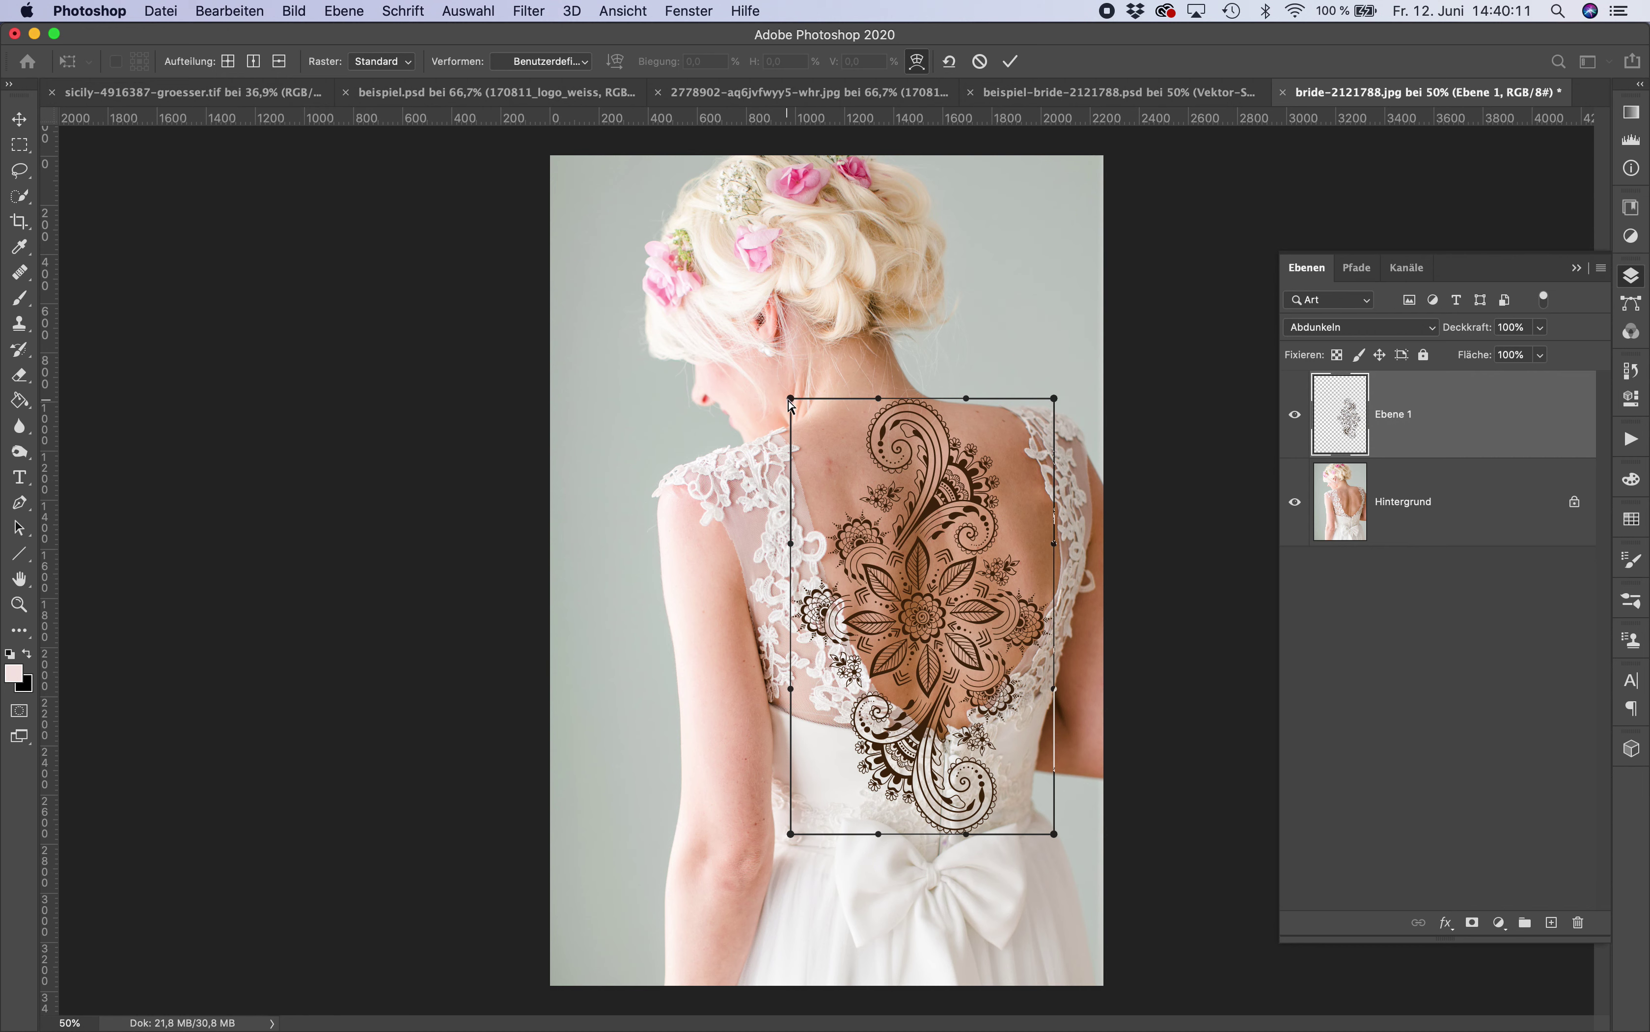
{"action": "left_click_drag", "start_coordinate": [790, 398], "coordinate": [748, 429]}
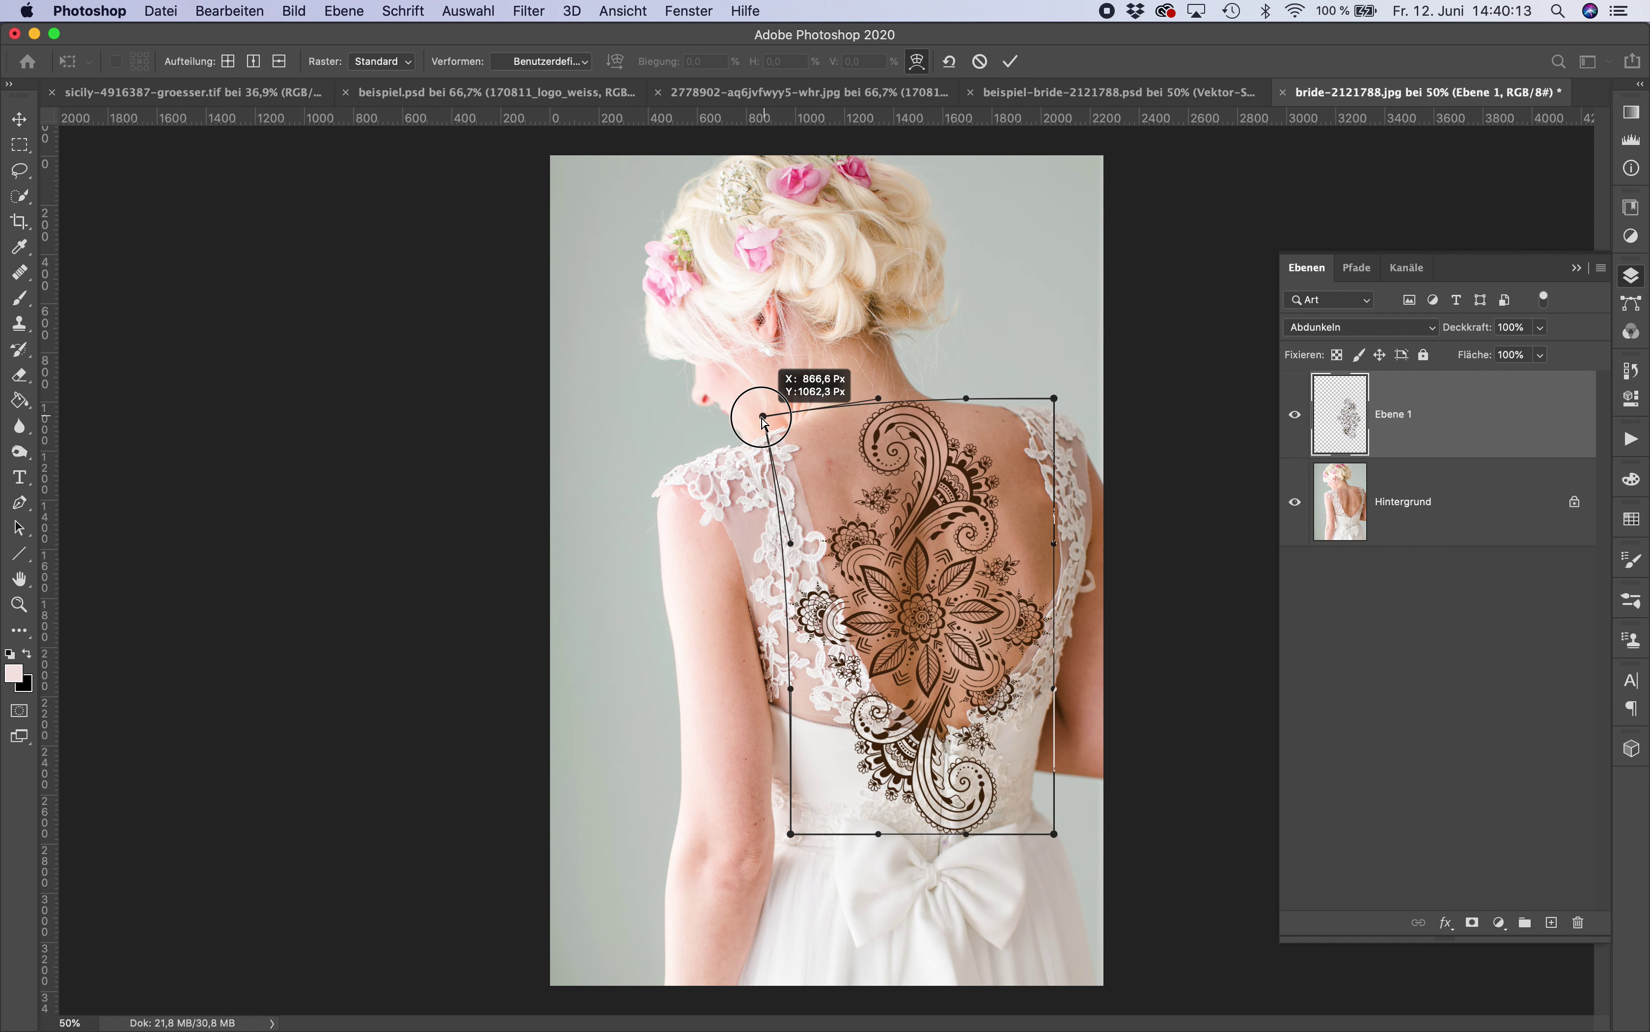
{"action": "left_click_drag", "start_coordinate": [748, 437], "coordinate": [735, 450]}
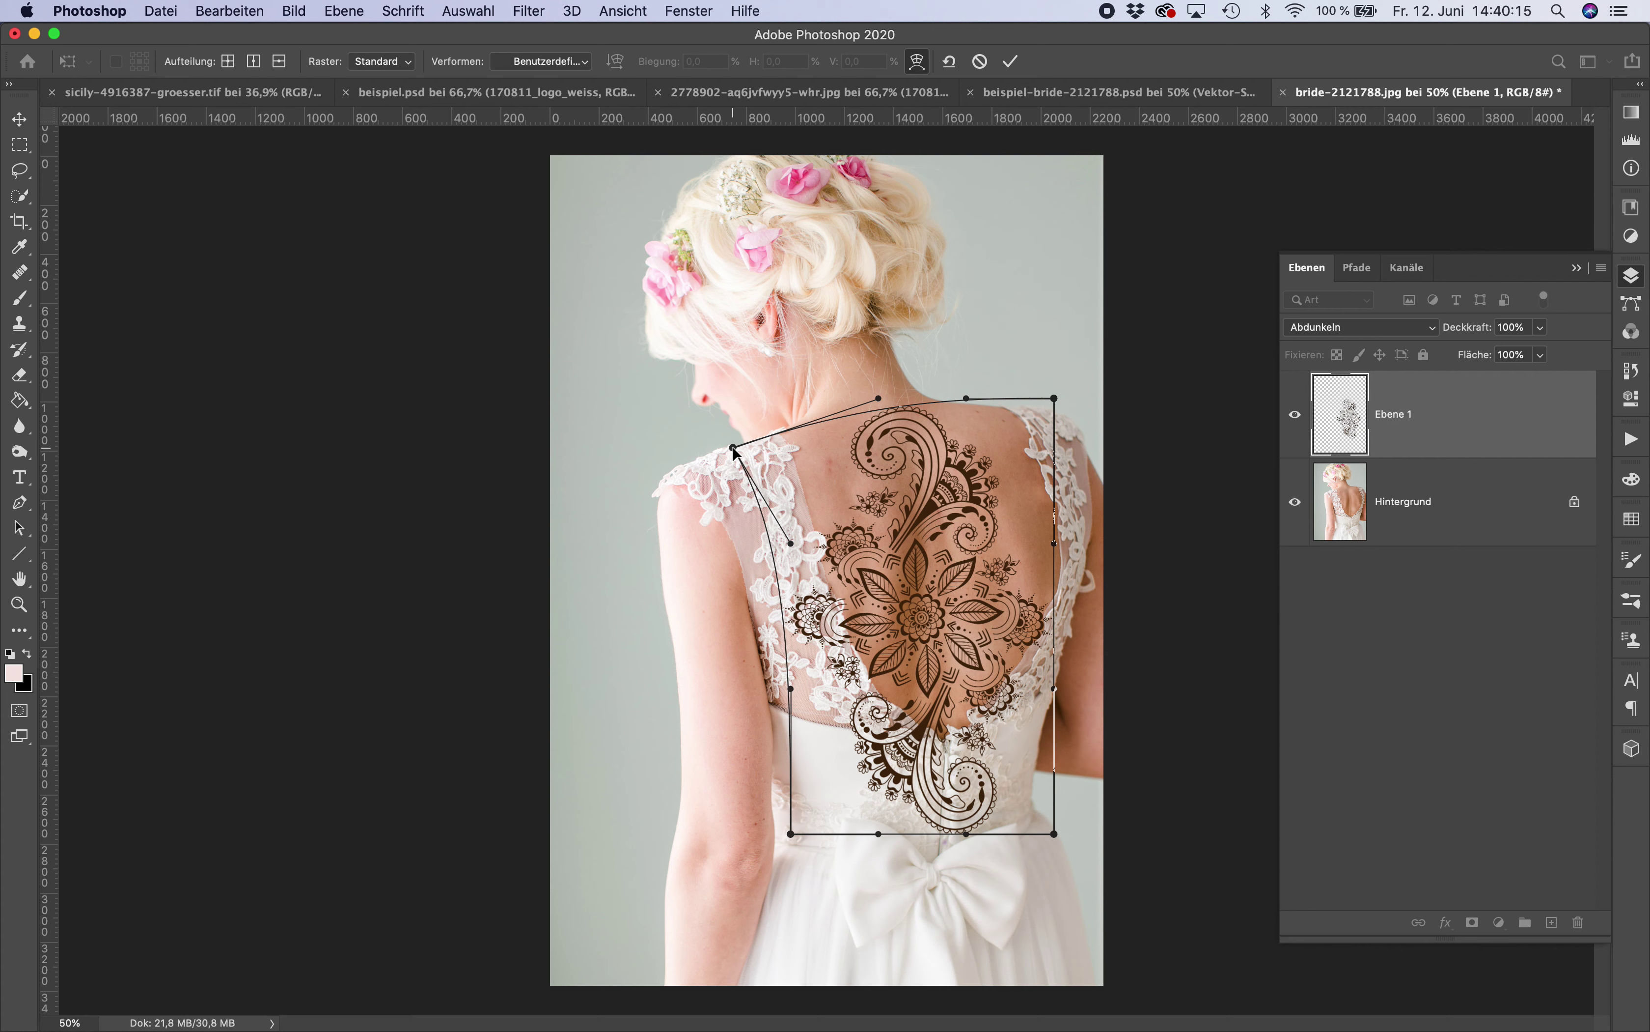
{"action": "left_click_drag", "start_coordinate": [878, 398], "coordinate": [882, 427]}
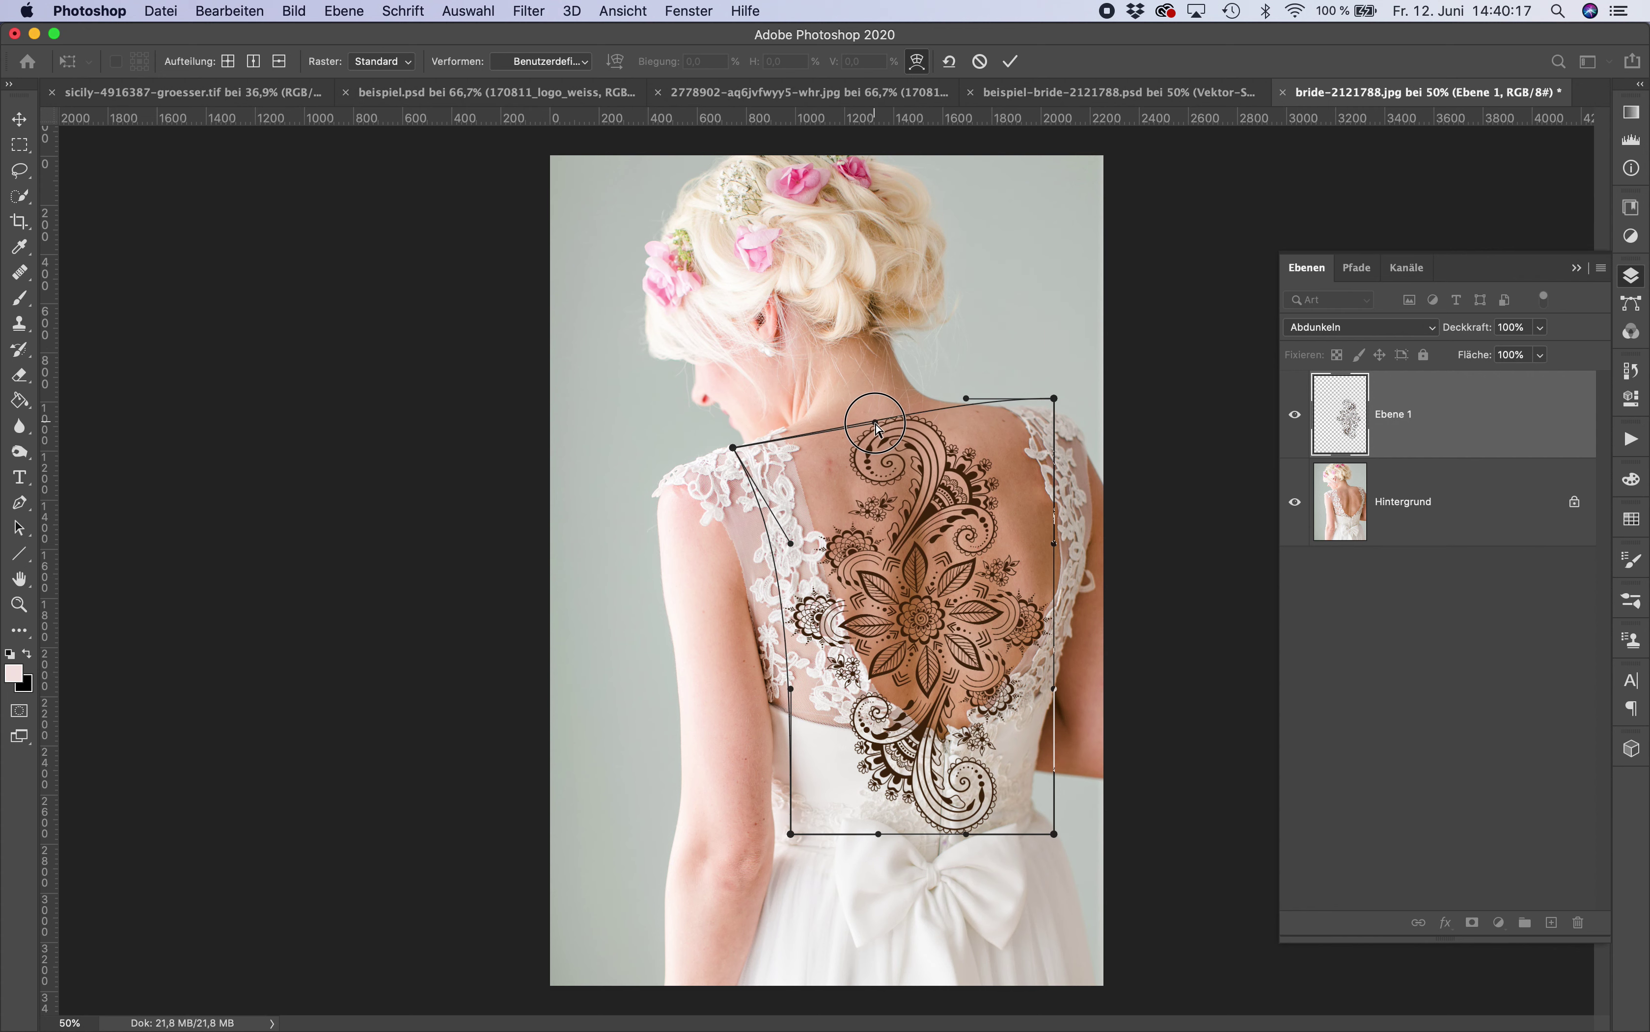
{"action": "mouse_move", "coordinate": [1054, 399]}
{"action": "left_mouse_down"}
{"action": "mouse_move", "coordinate": [1059, 413]}
{"action": "mouse_move", "coordinate": [935, 404]}
{"action": "left_mouse_up"}
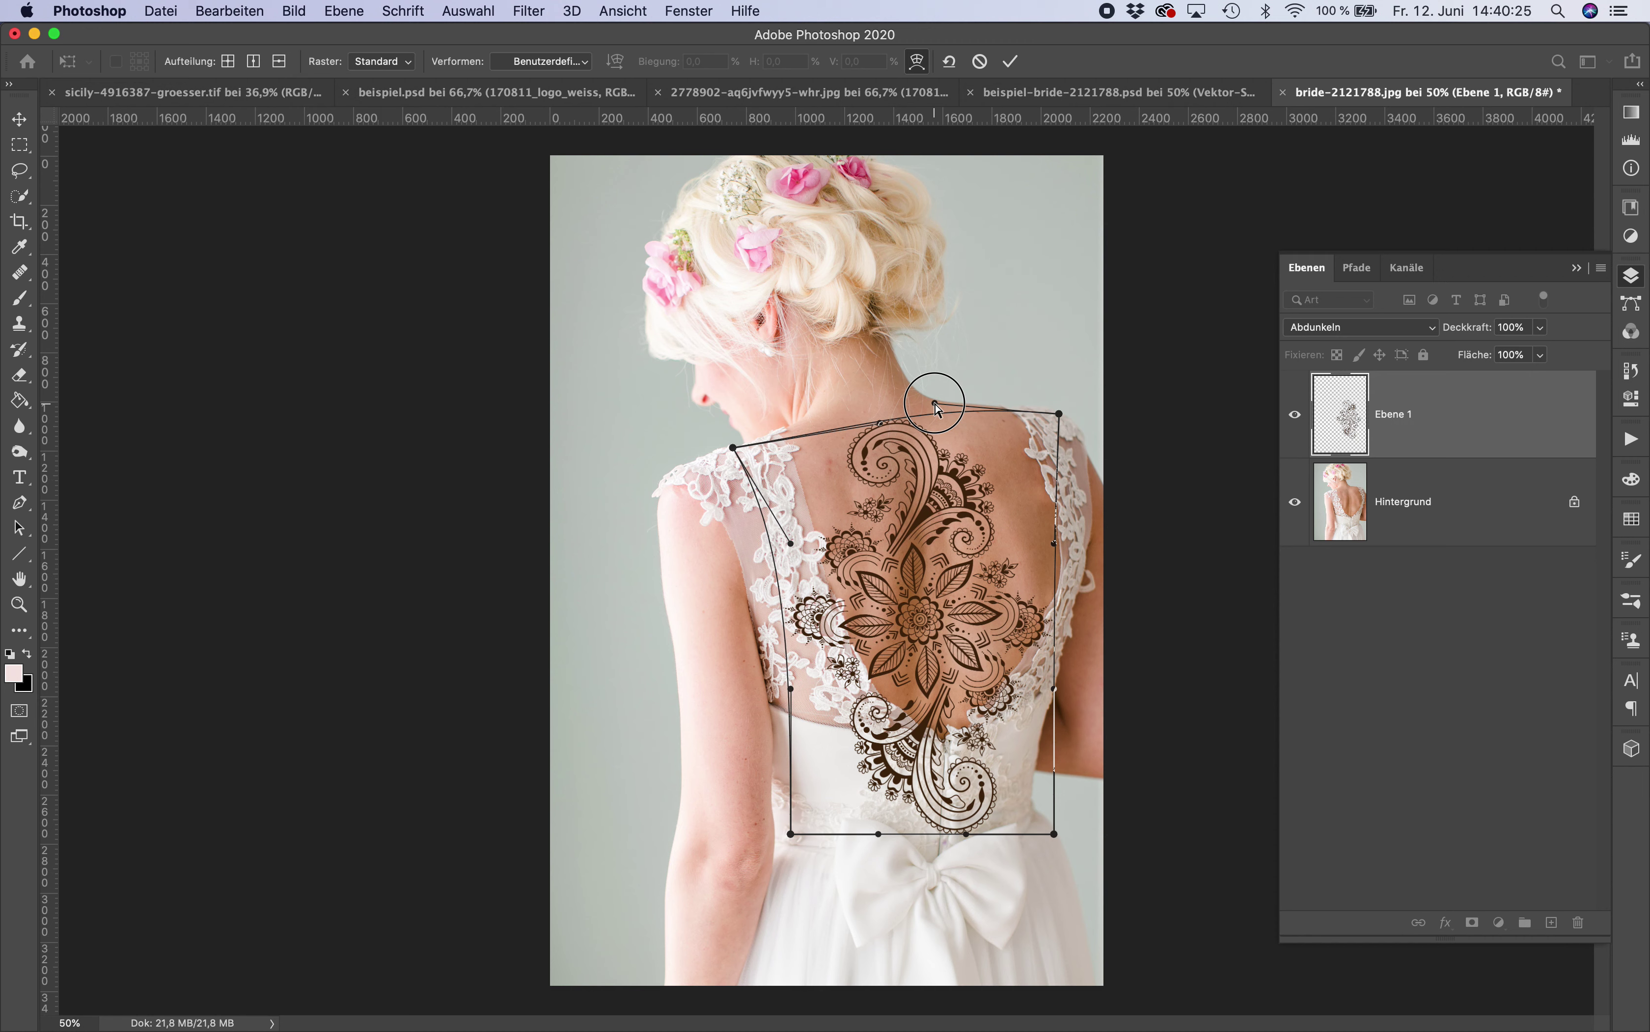
{"action": "left_click_drag", "start_coordinate": [945, 524], "coordinate": [953, 546]}
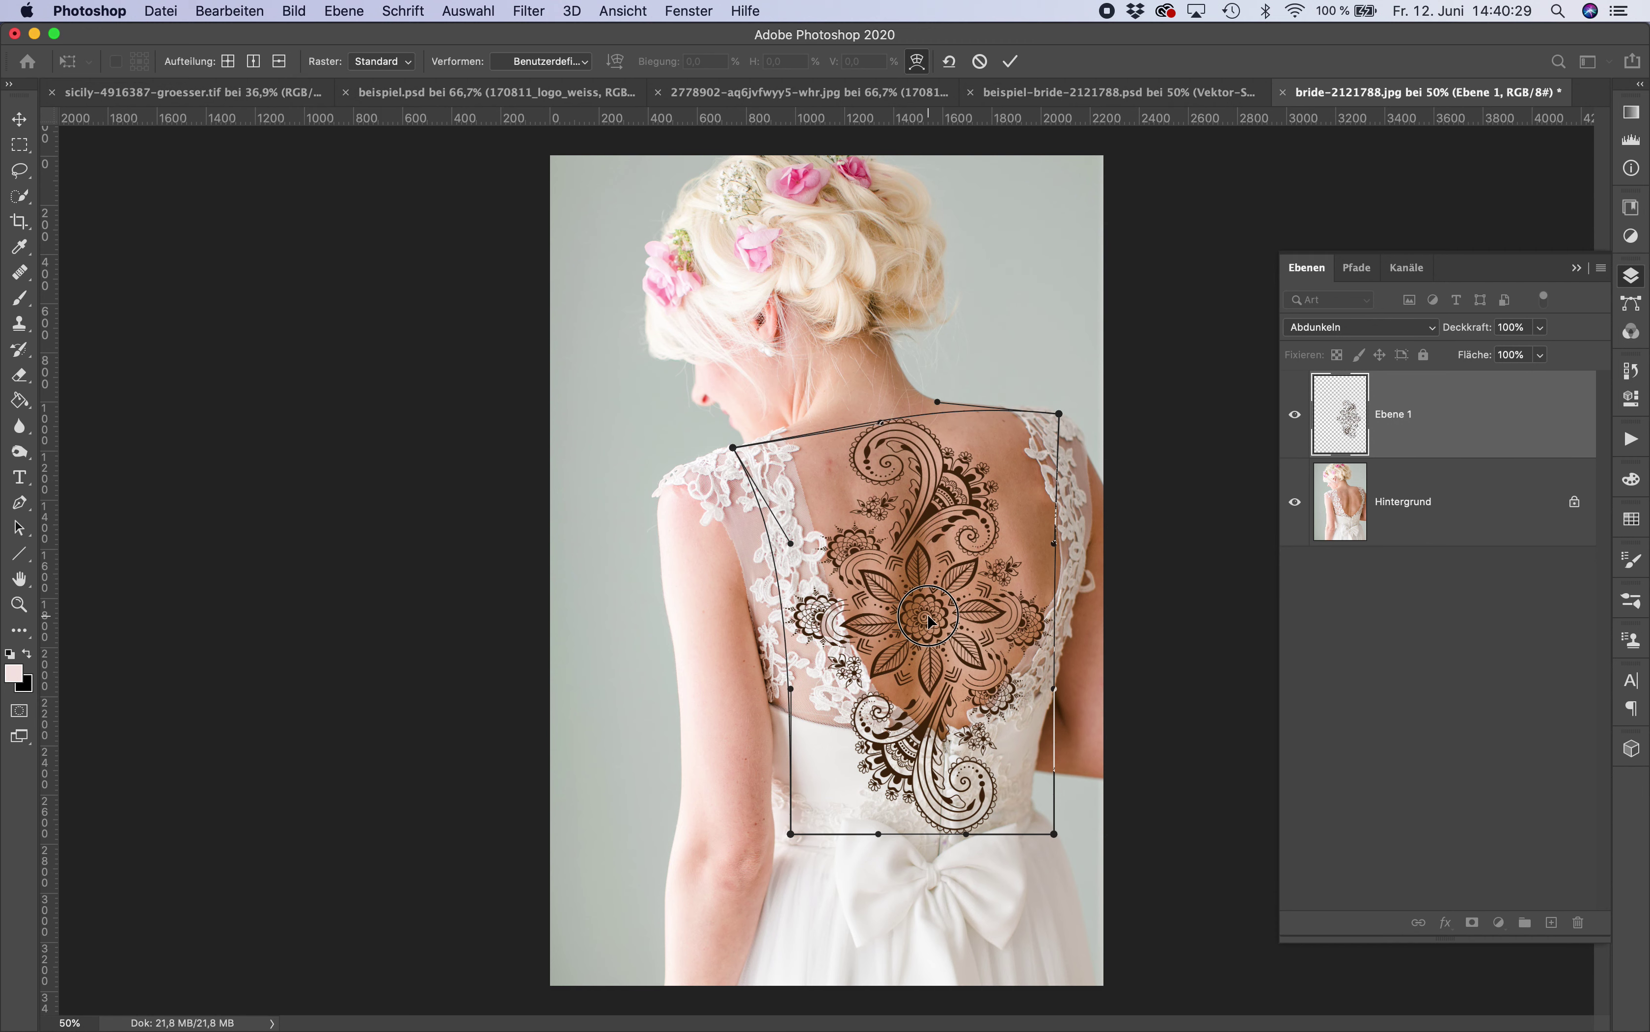
{"action": "left_click_drag", "start_coordinate": [936, 622], "coordinate": [929, 611]}
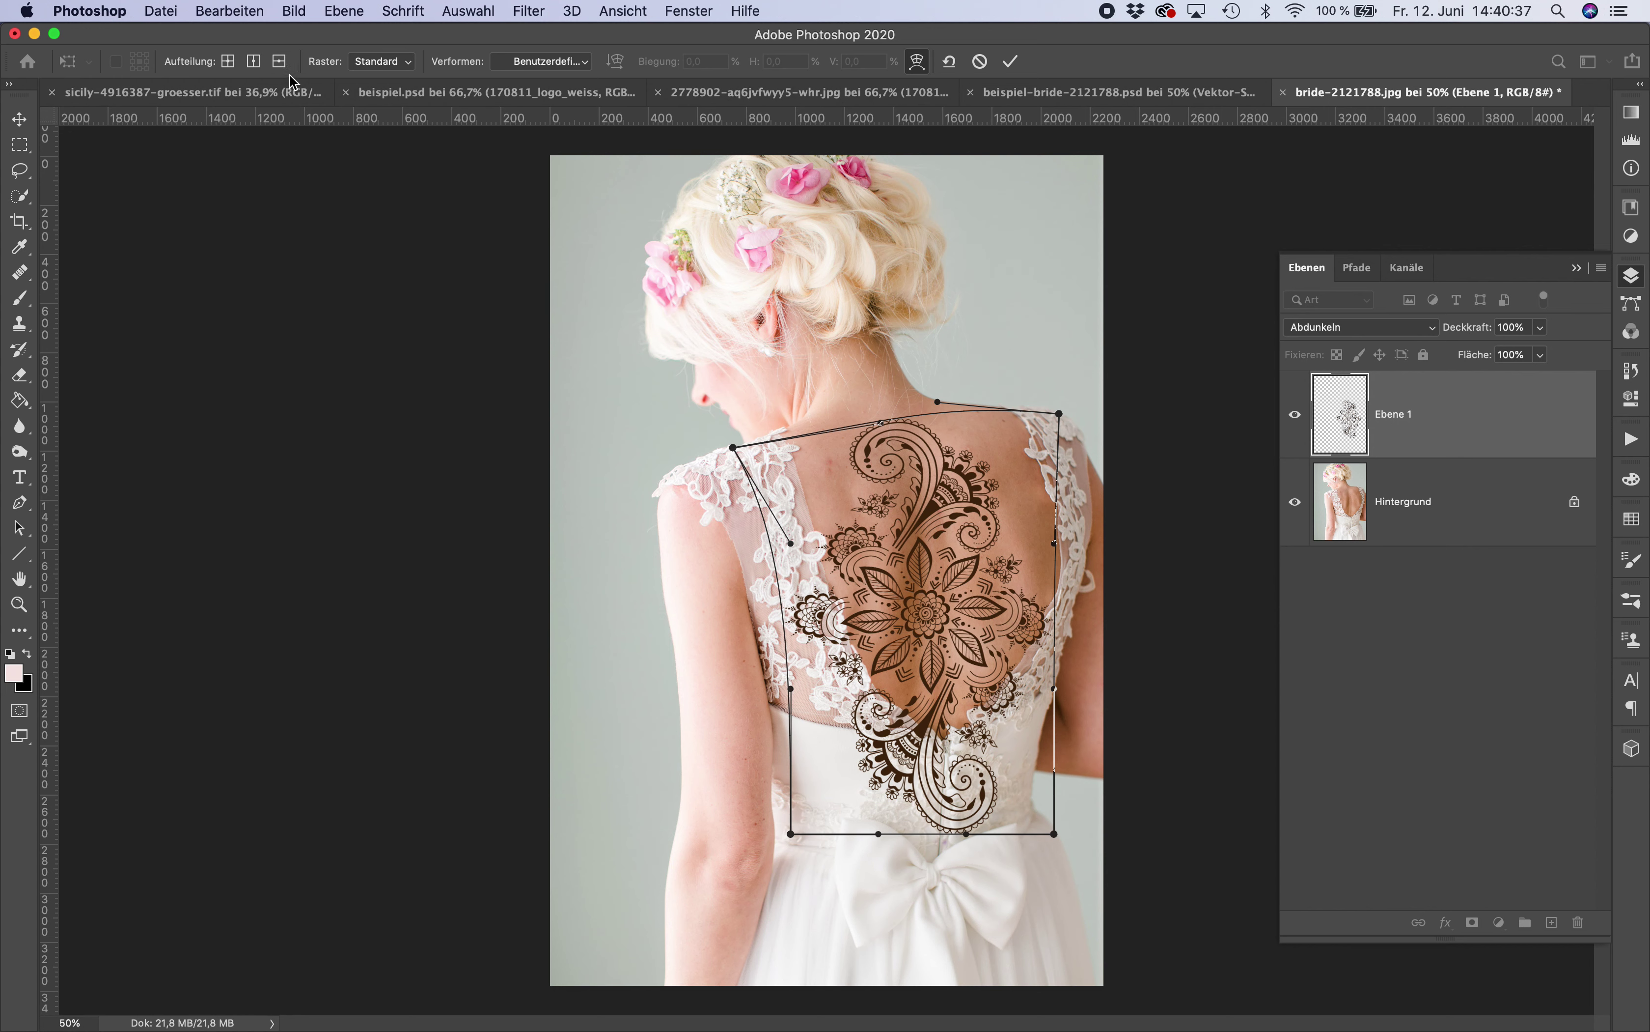
Step: Add crosswise and horizontal split lines to the warp grid, nudging the lower ornament right
{"action": "left_click", "coordinate": [230, 62]}
{"action": "left_click", "coordinate": [820, 537]}
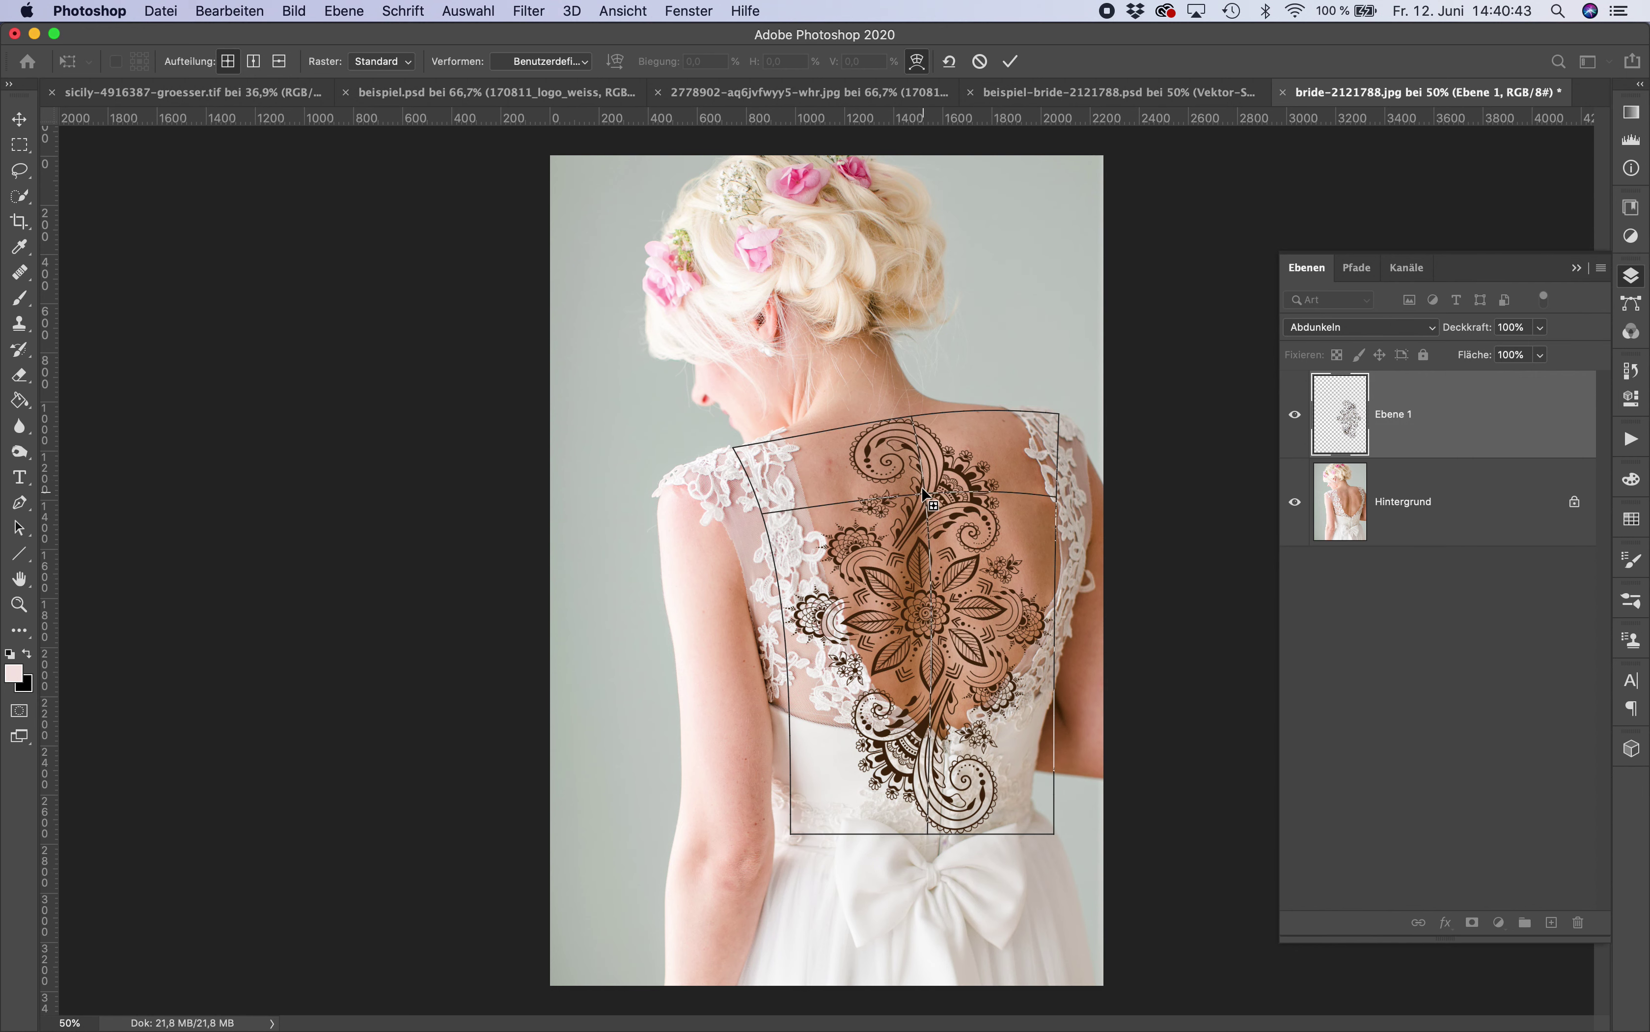
{"action": "left_click", "coordinate": [918, 466]}
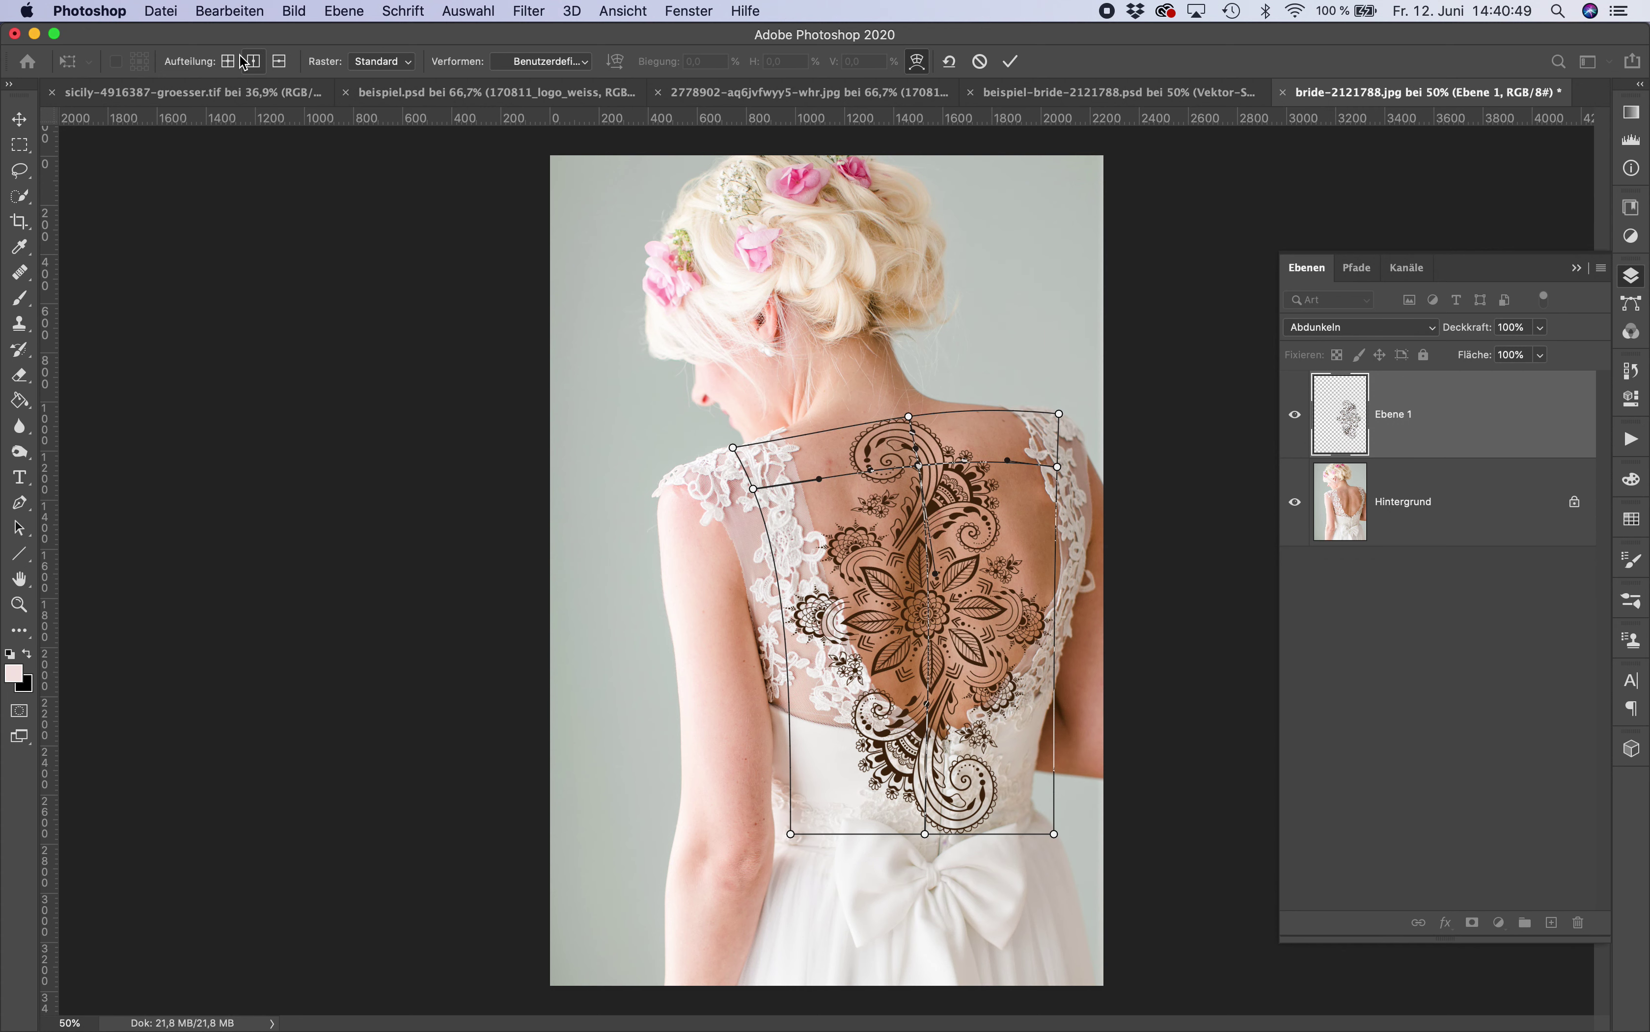
{"action": "left_click", "coordinate": [229, 62]}
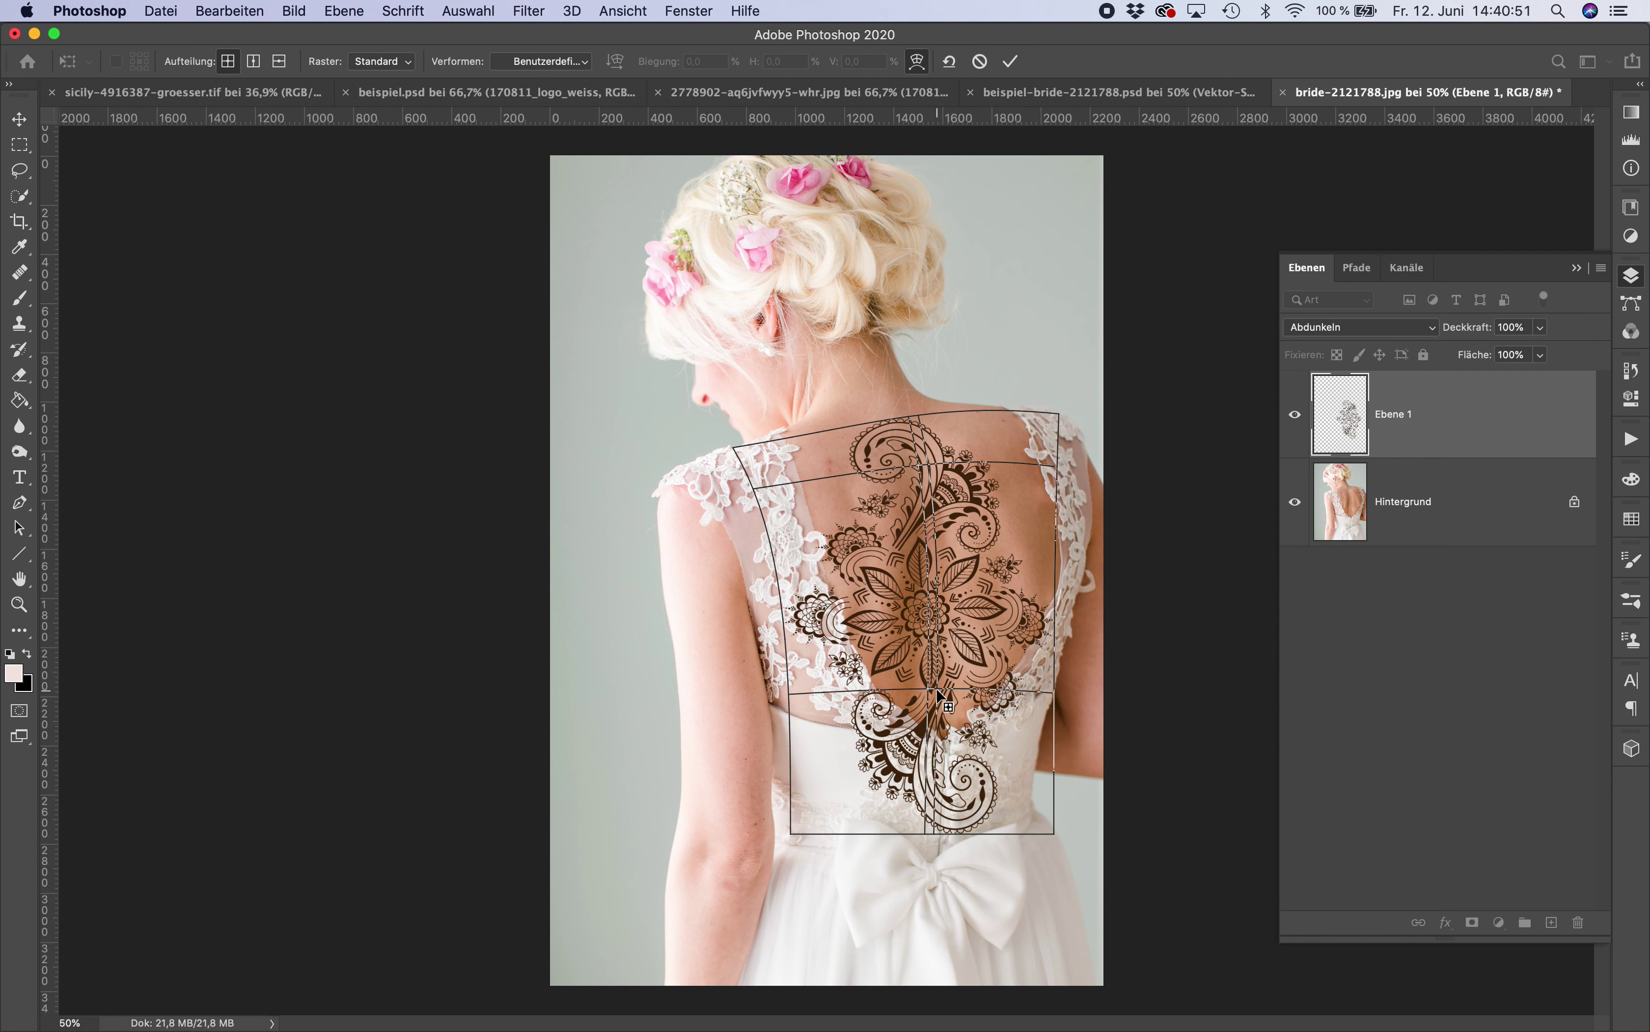
{"action": "left_click", "coordinate": [279, 63]}
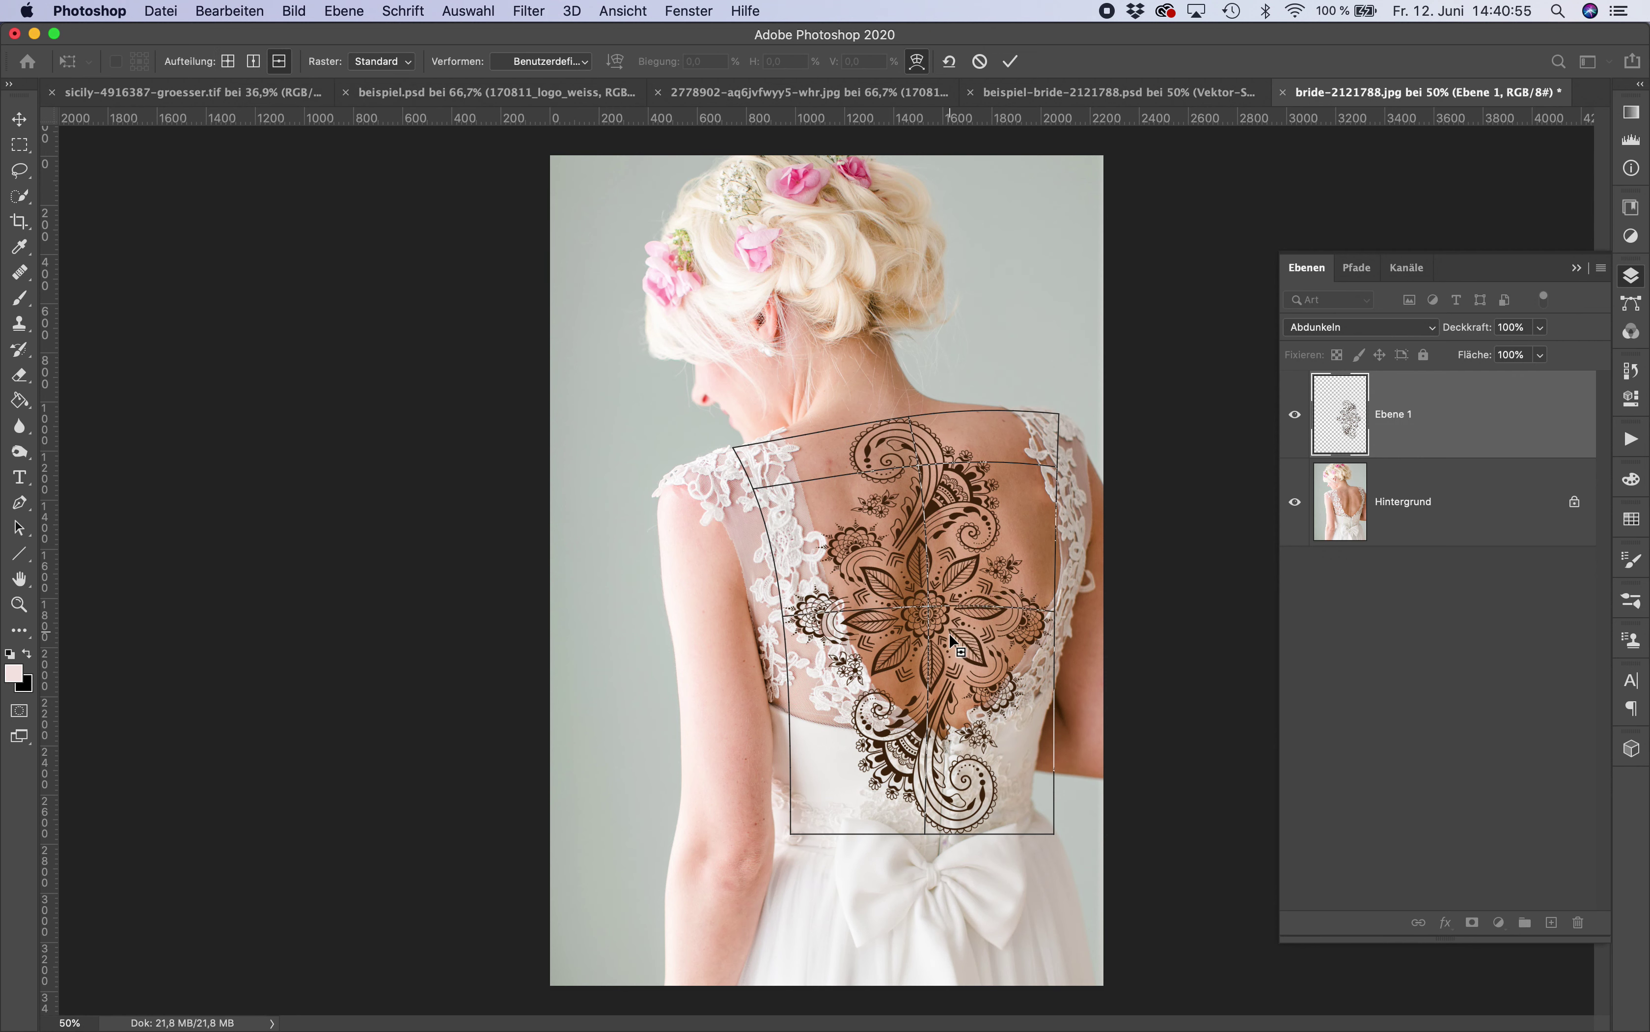
{"action": "left_click", "coordinate": [931, 701]}
{"action": "left_click_drag", "start_coordinate": [931, 701], "coordinate": [938, 701]}
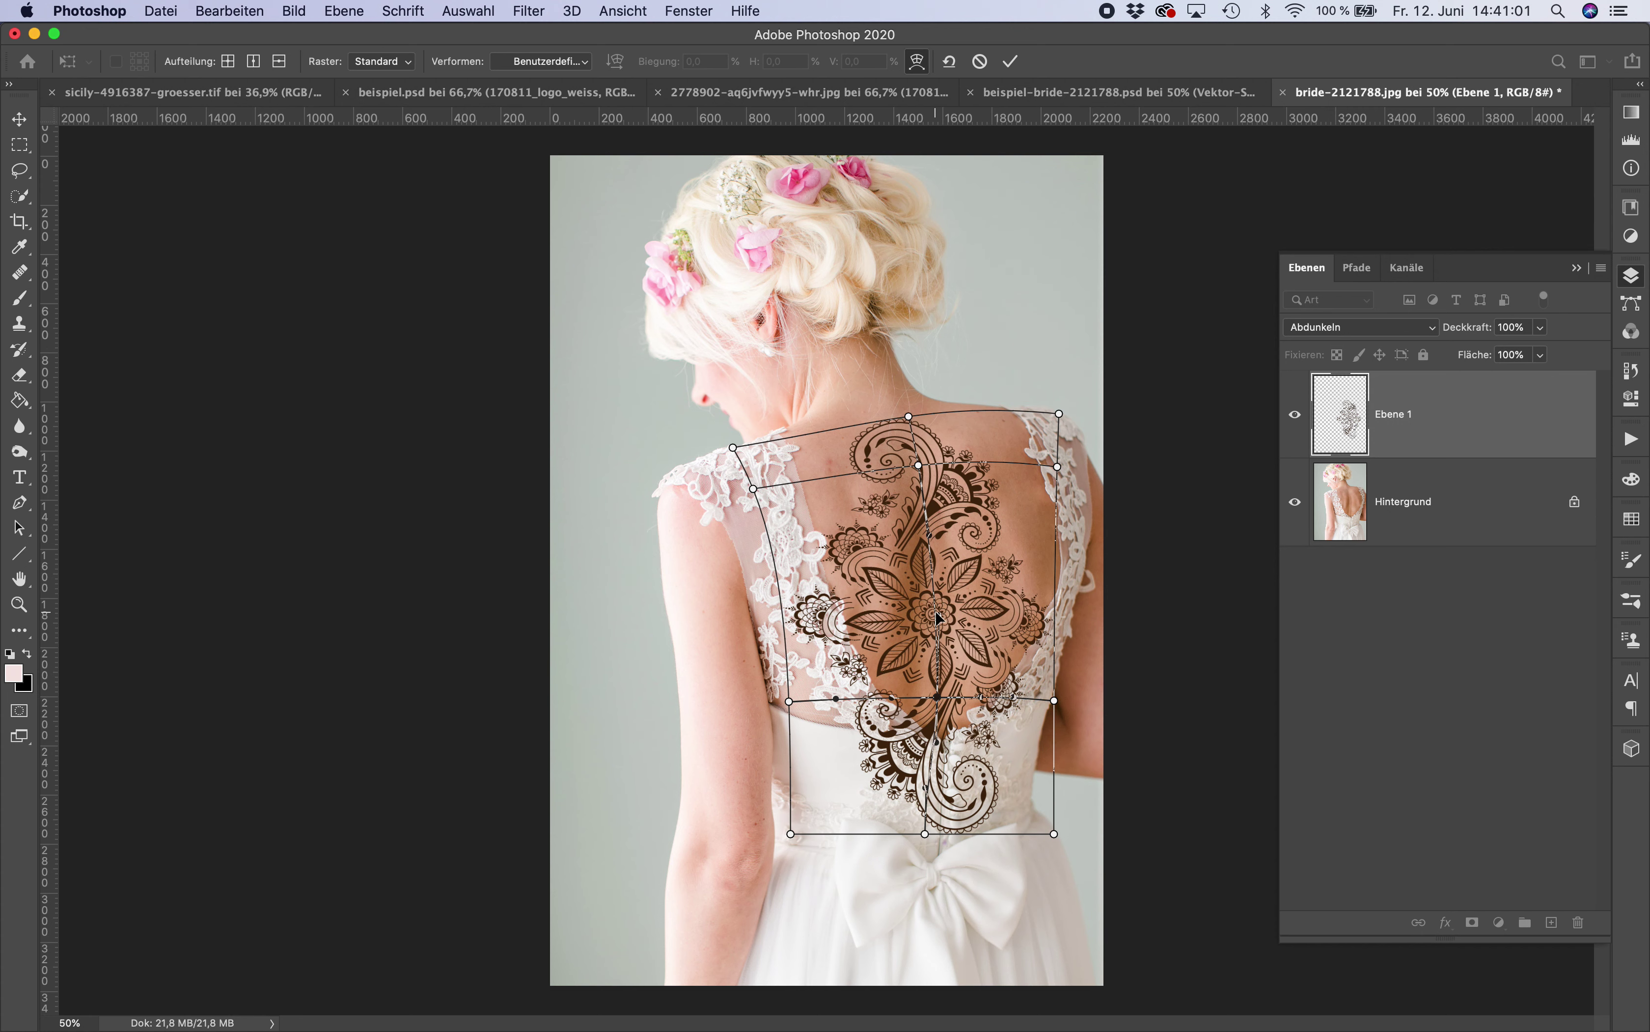
Step: Reshape the warp by bending the right edge along the back and pulling the lower-left inward toward the waist
{"action": "left_click_drag", "start_coordinate": [939, 617], "coordinate": [932, 623]}
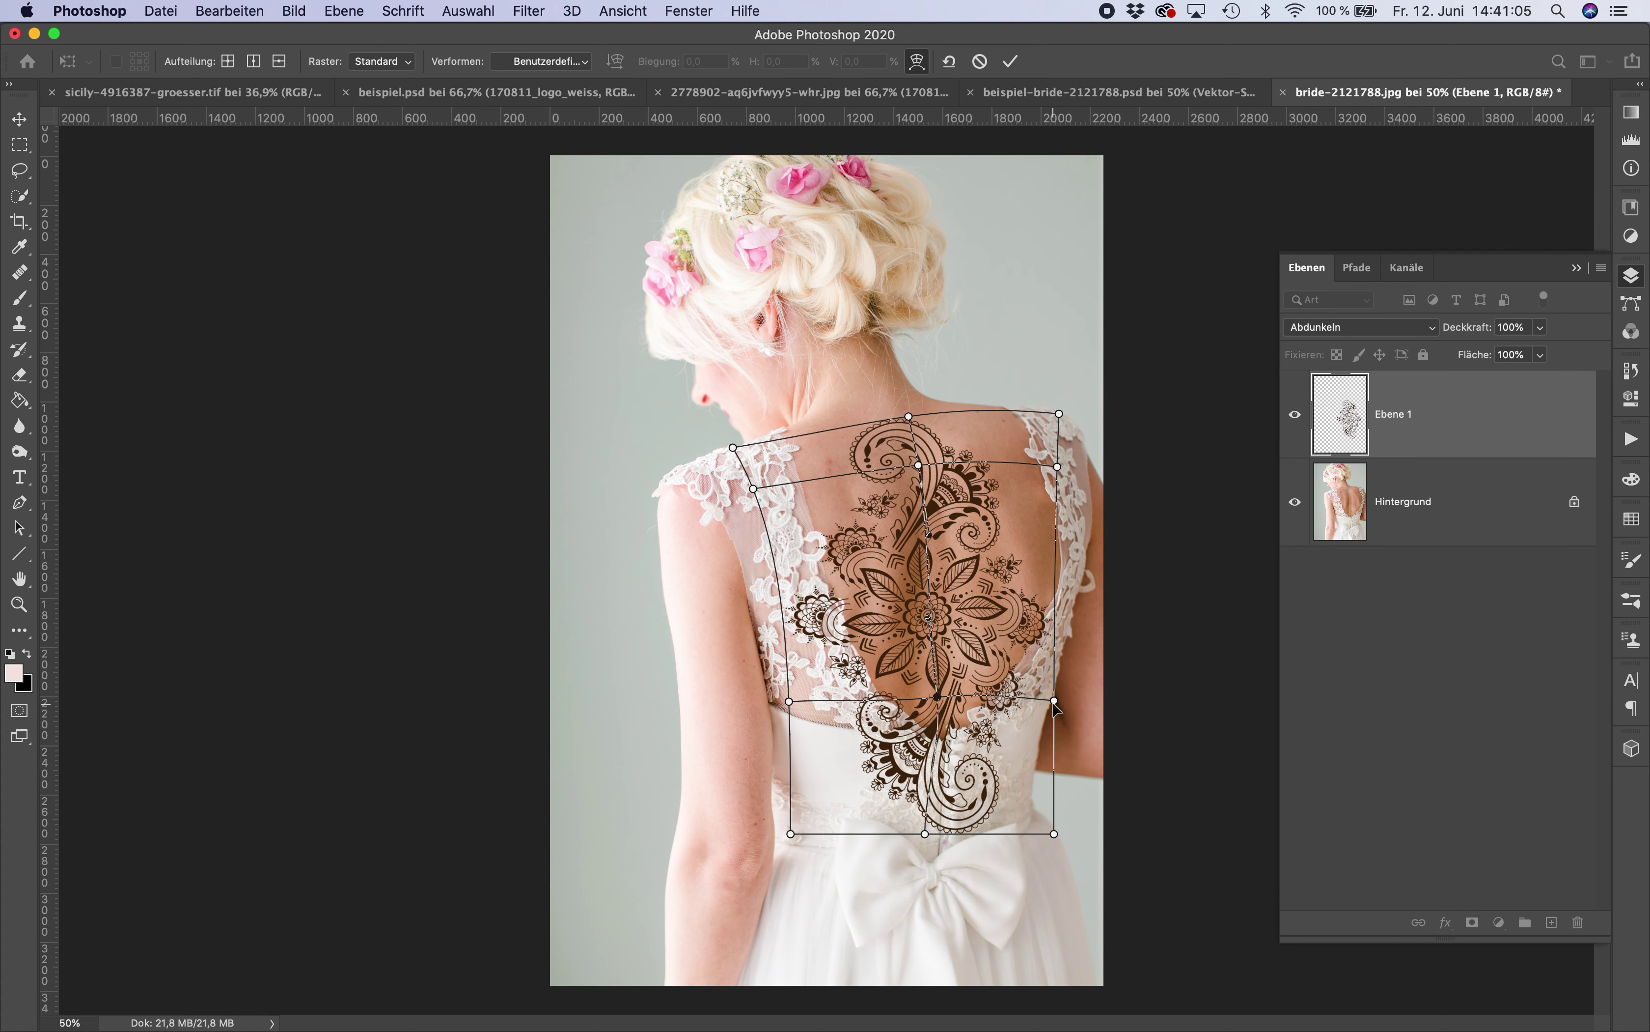
{"action": "left_click_drag", "start_coordinate": [1054, 832], "coordinate": [1029, 823]}
{"action": "left_click_drag", "start_coordinate": [1055, 703], "coordinate": [1063, 539]}
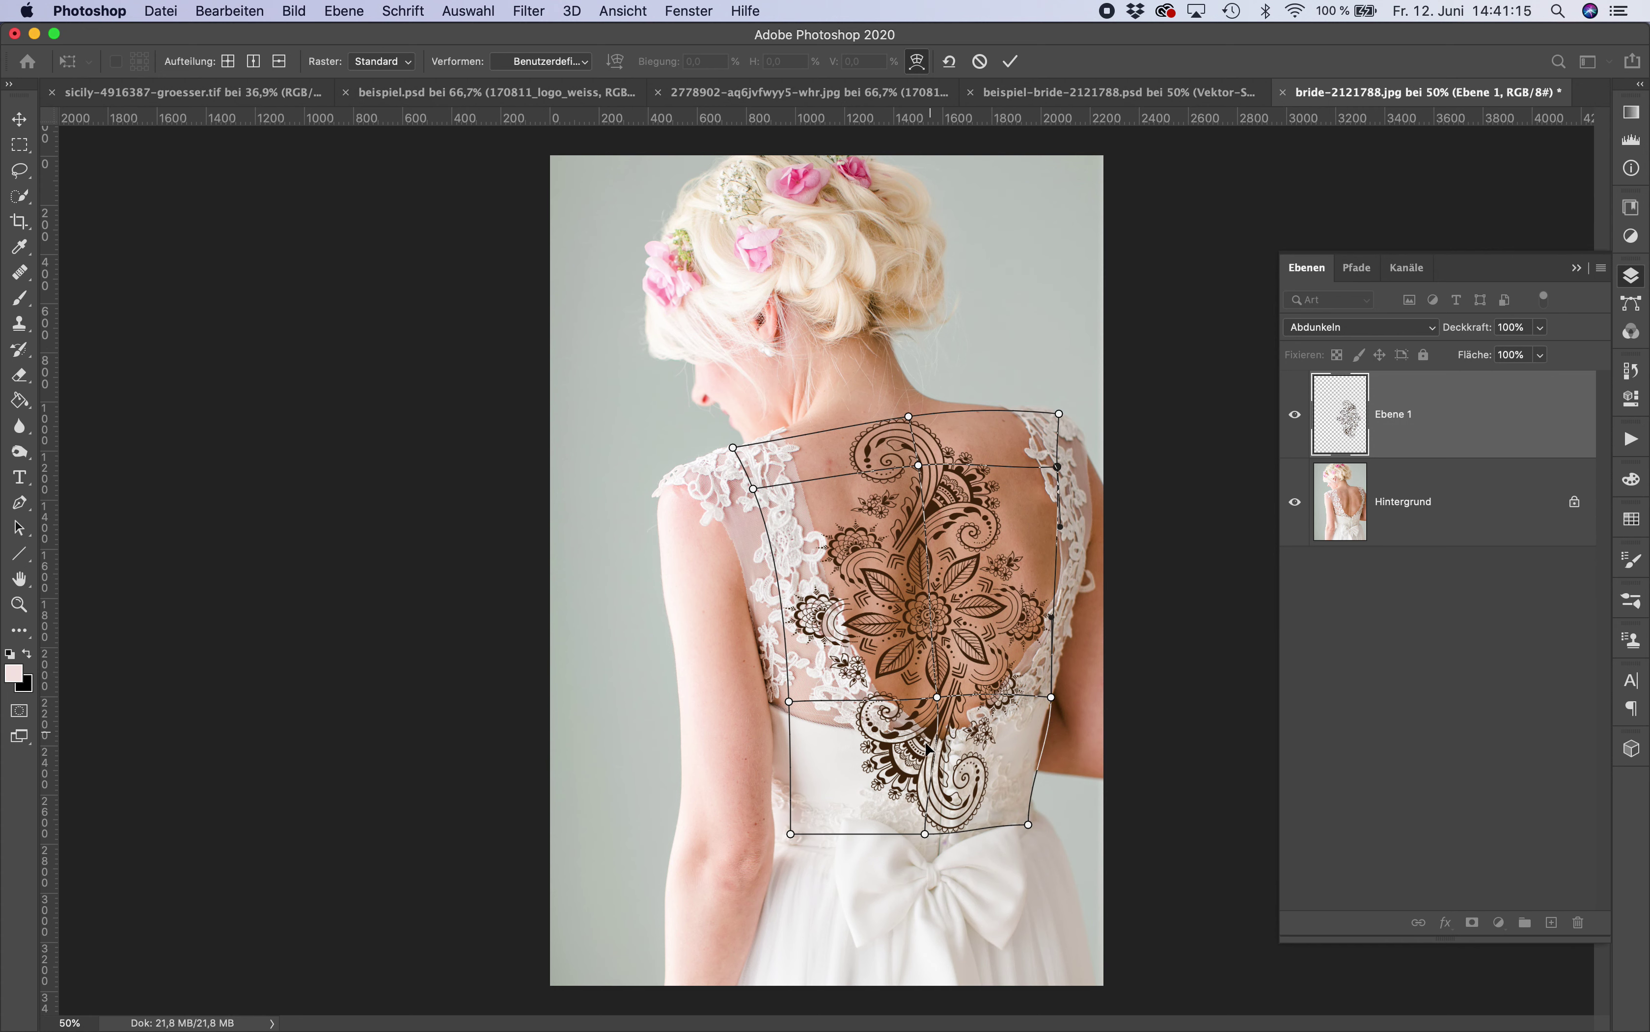
{"action": "left_click_drag", "start_coordinate": [789, 703], "coordinate": [775, 704]}
{"action": "mouse_move", "coordinate": [757, 496]}
{"action": "left_mouse_down"}
{"action": "mouse_move", "coordinate": [767, 556]}
{"action": "mouse_move", "coordinate": [759, 545]}
{"action": "left_mouse_up"}
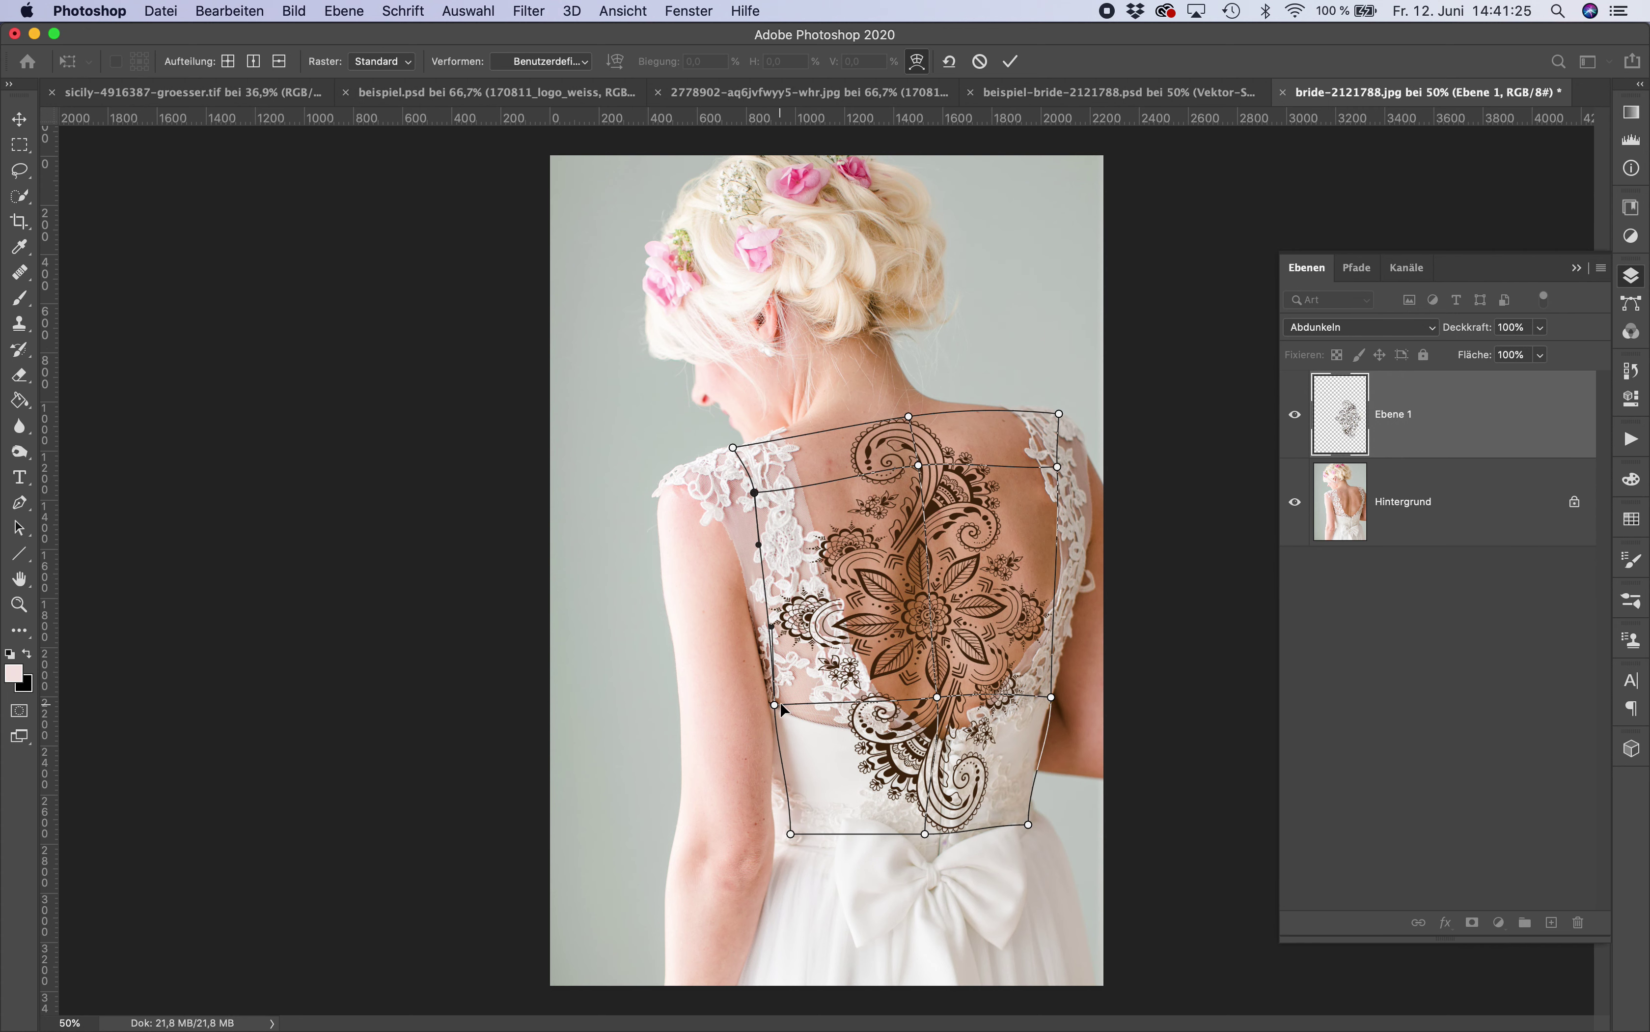
{"action": "left_click_drag", "start_coordinate": [782, 709], "coordinate": [803, 705]}
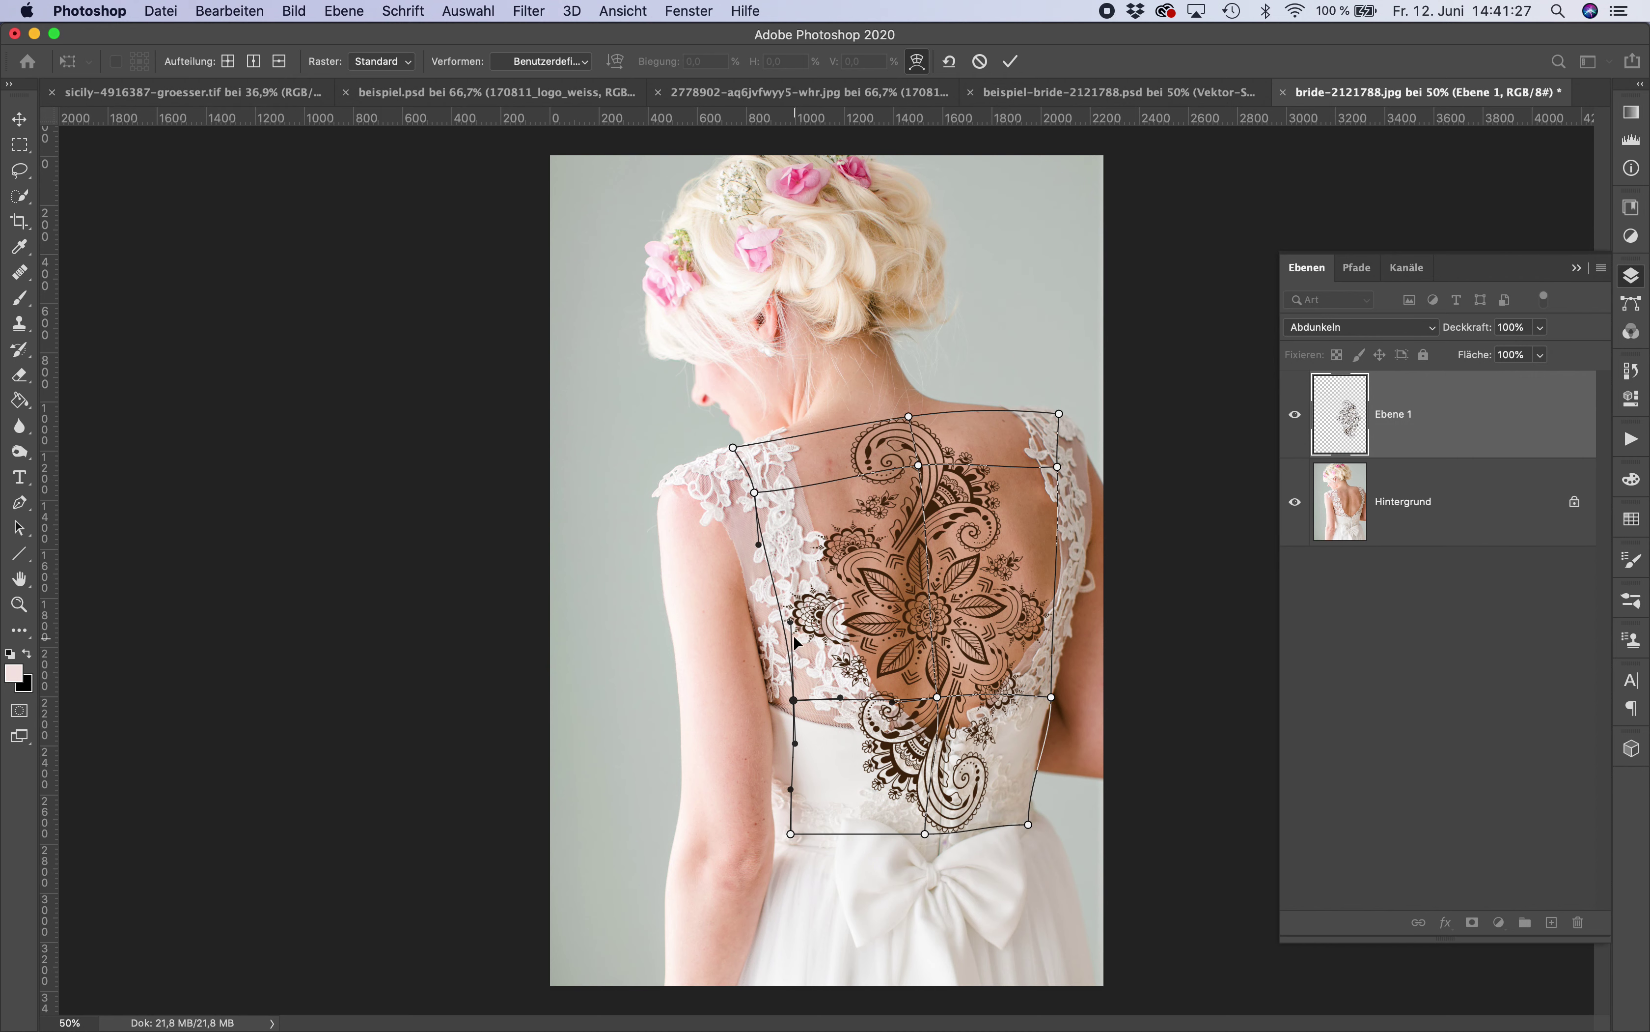
{"action": "left_click_drag", "start_coordinate": [790, 622], "coordinate": [783, 622]}
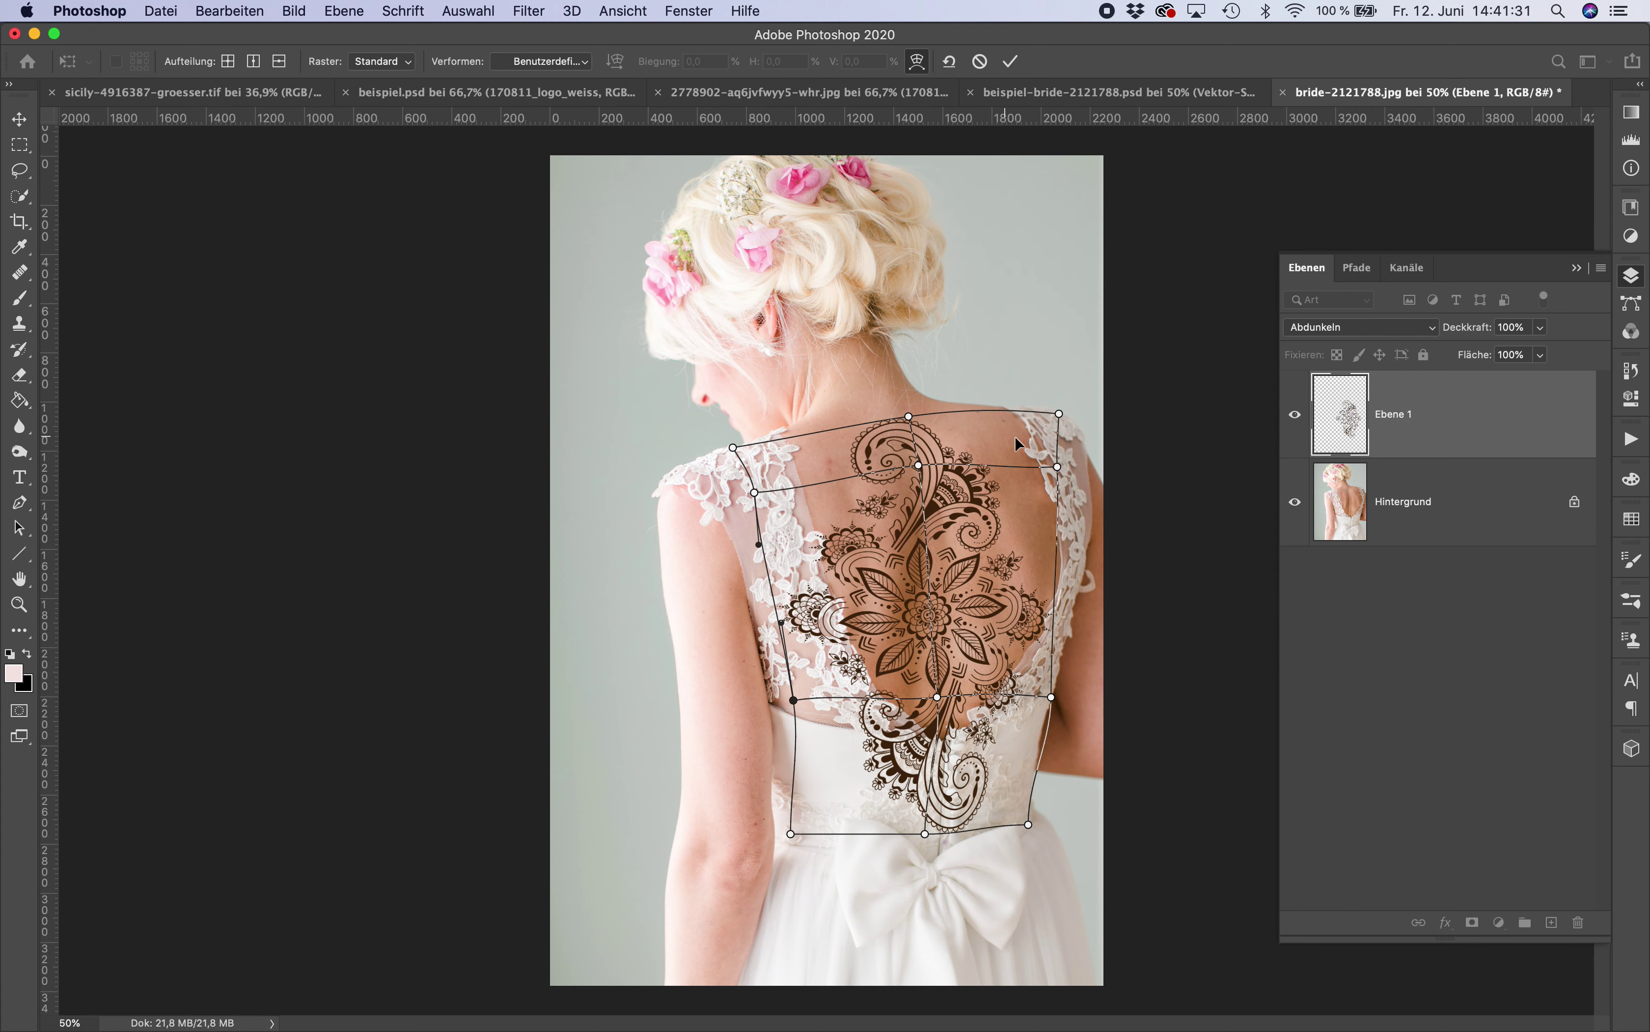
Step: Nudge the warp's top-right corner, fine-tune the lower middle, and apply the warp
{"action": "left_click", "coordinate": [1061, 415]}
{"action": "left_click_drag", "start_coordinate": [1060, 414], "coordinate": [1064, 422]}
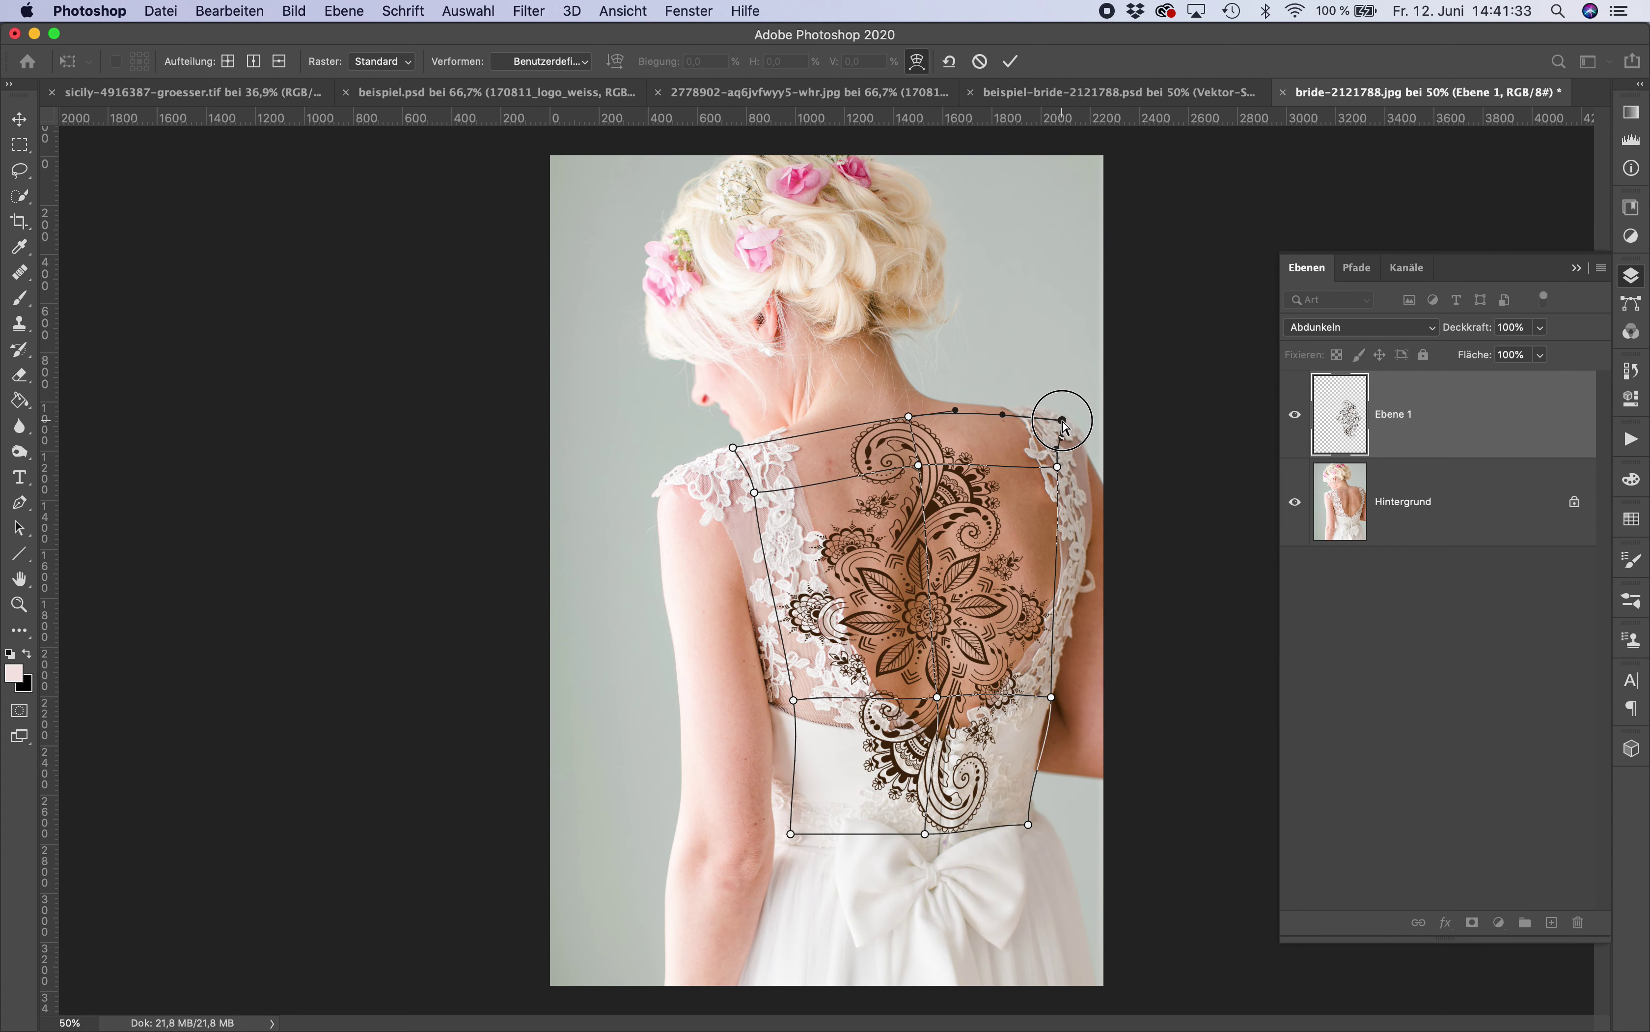
{"action": "left_click_drag", "start_coordinate": [938, 699], "coordinate": [935, 697]}
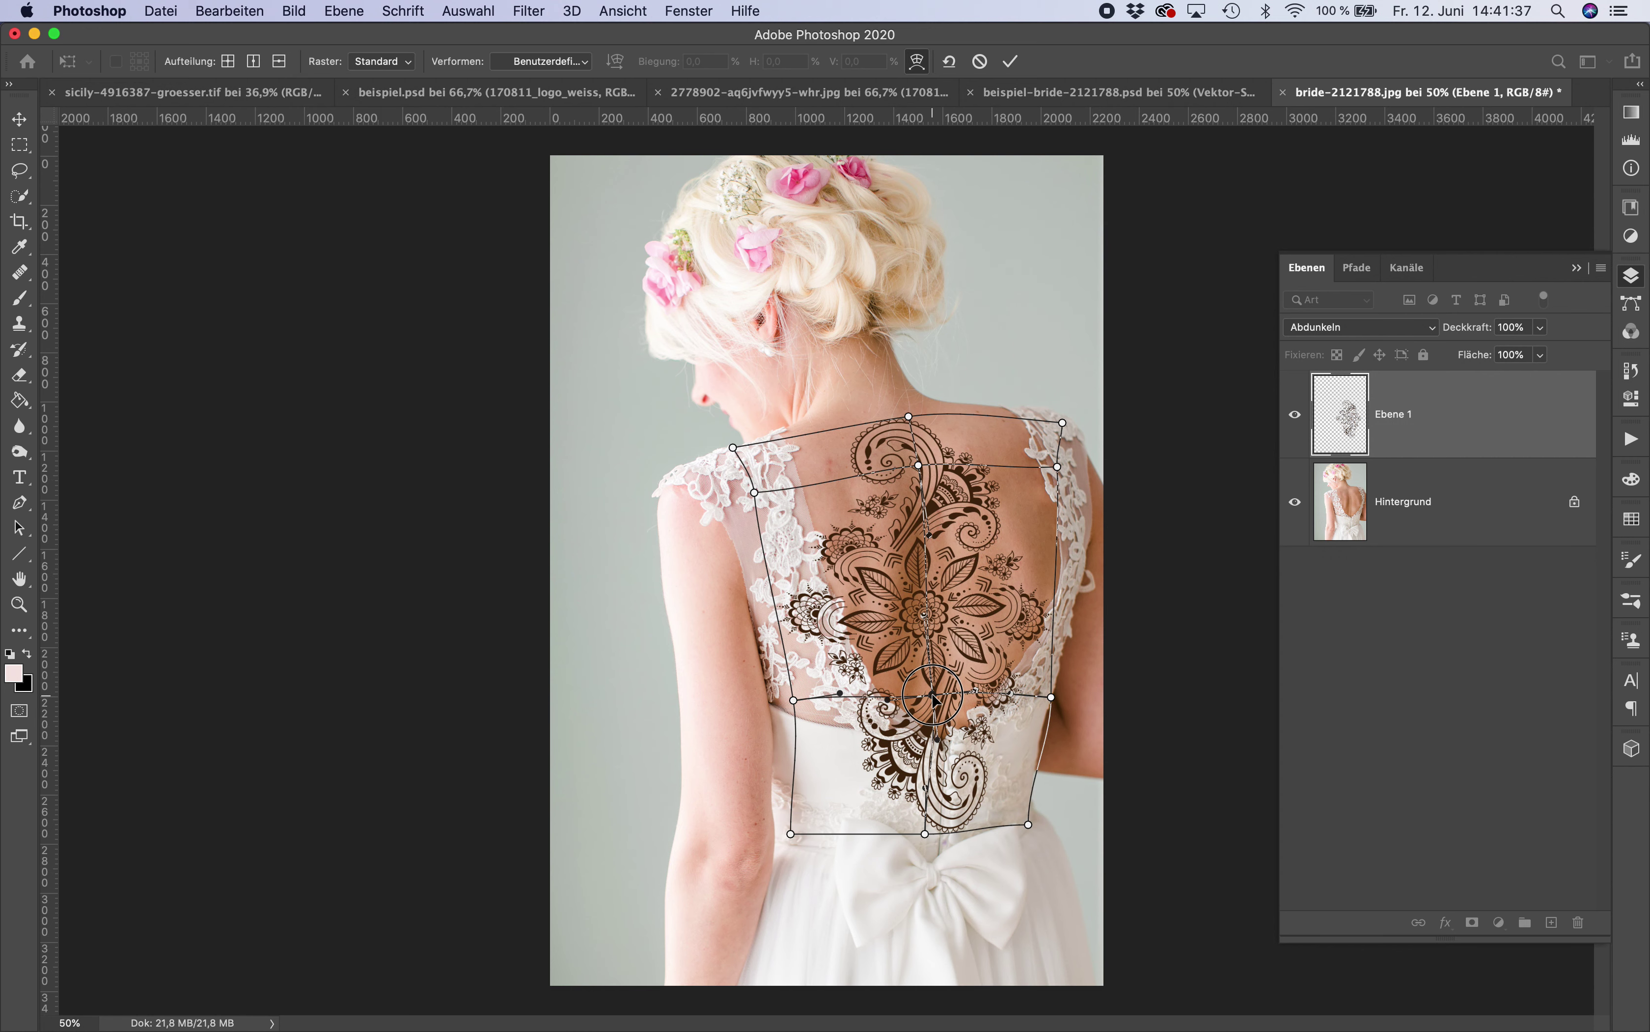
{"action": "left_click_drag", "start_coordinate": [936, 697], "coordinate": [933, 697]}
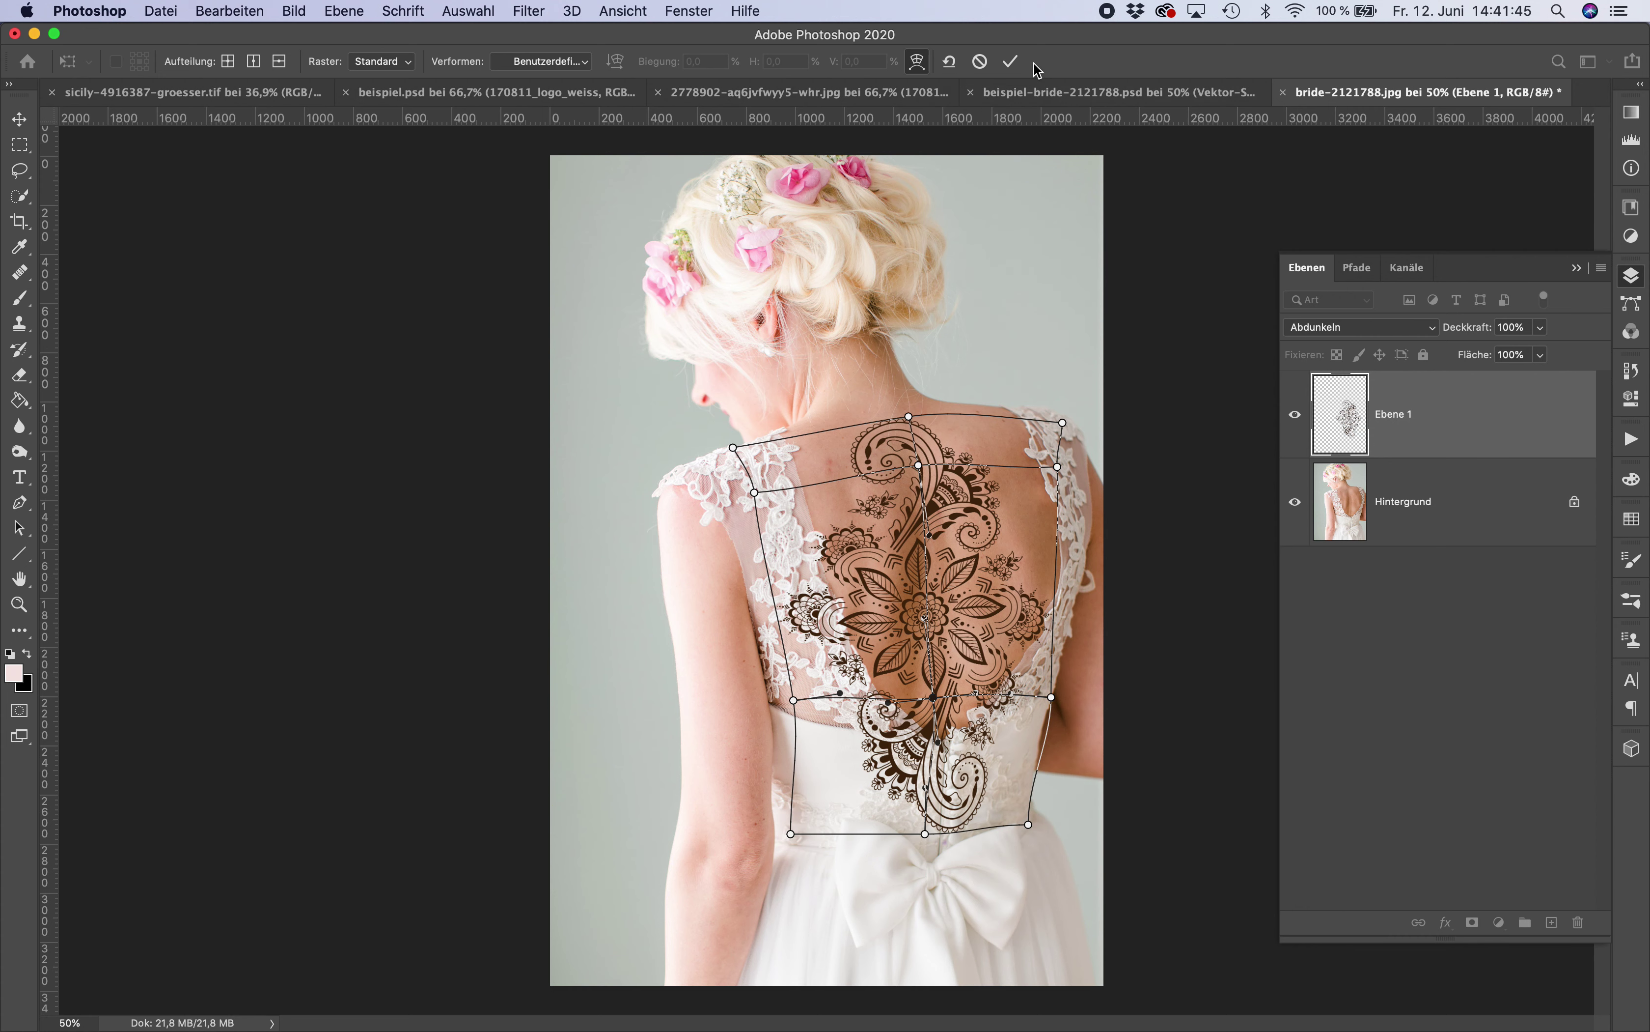
{"action": "left_click", "coordinate": [1013, 61]}
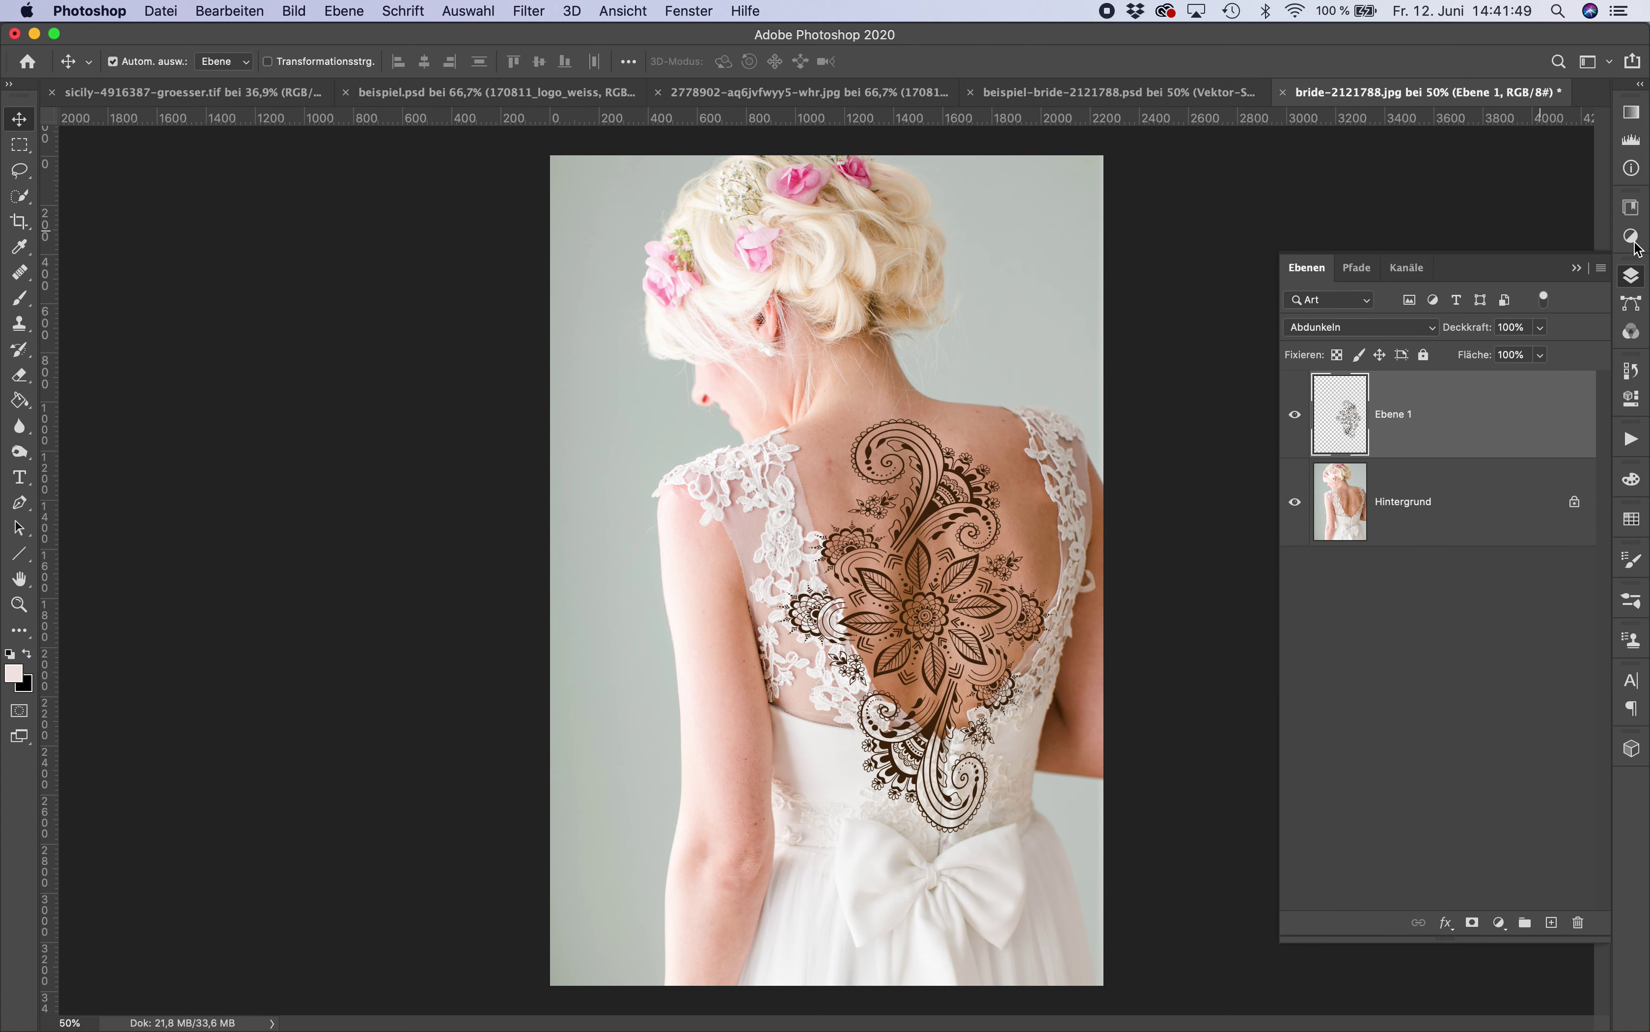
{"action": "left_click", "coordinate": [1629, 371]}
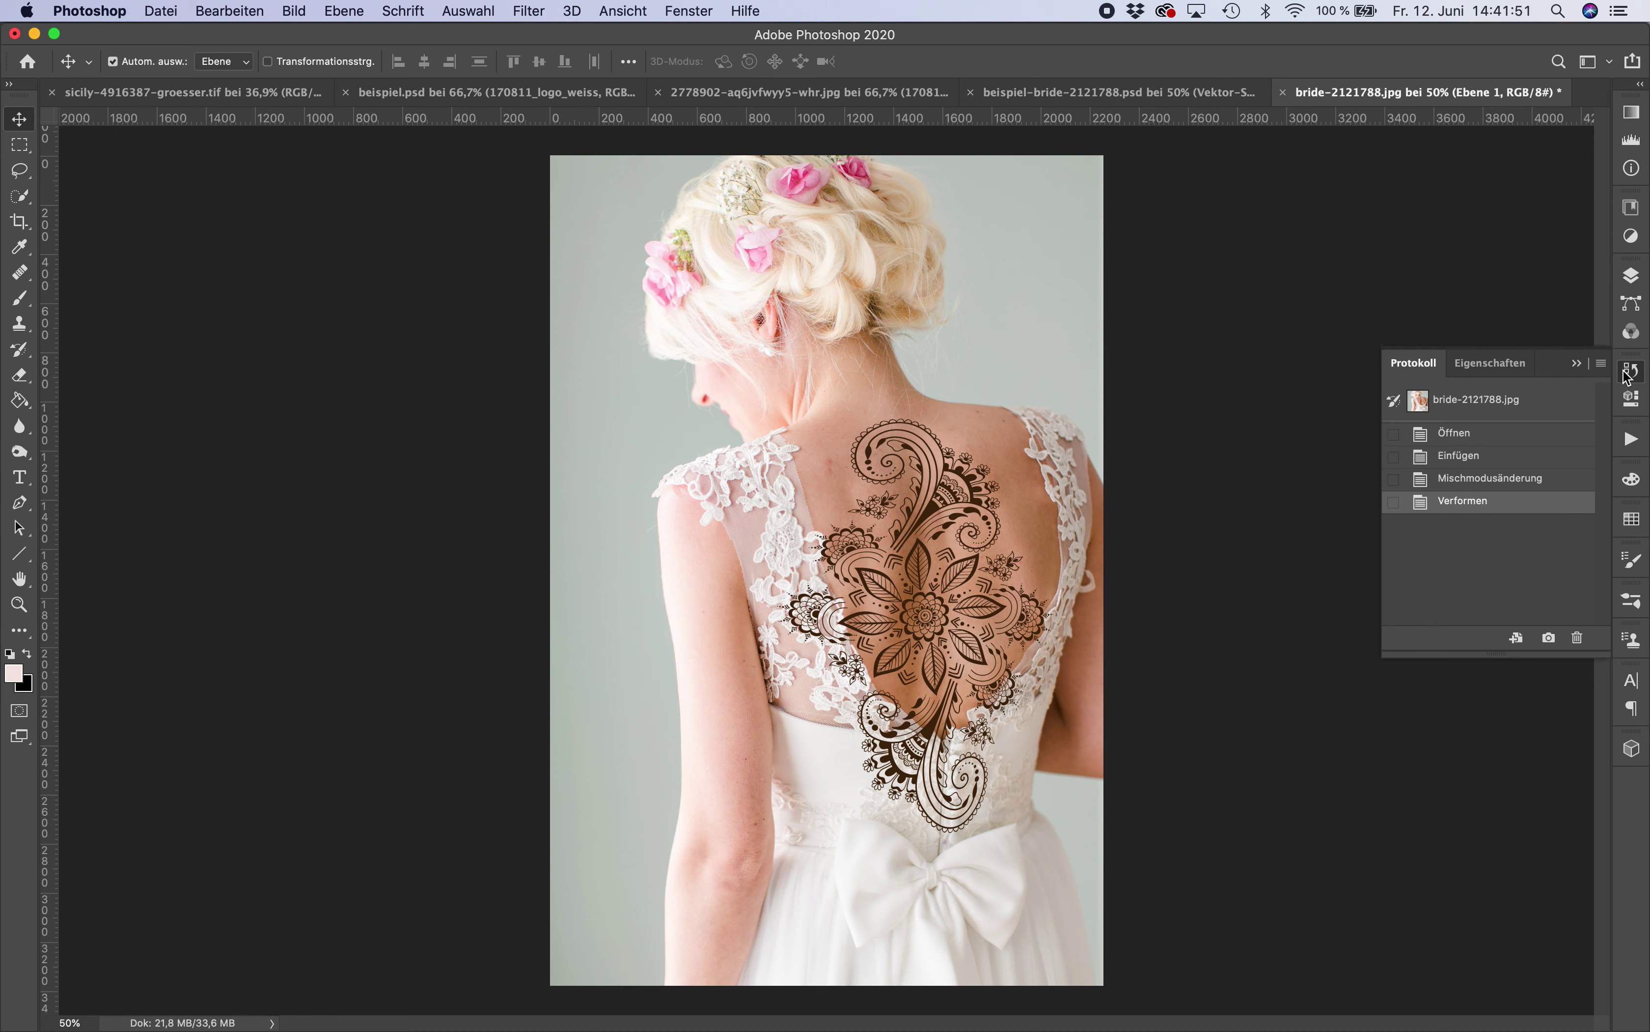
{"action": "left_click", "coordinate": [1488, 481]}
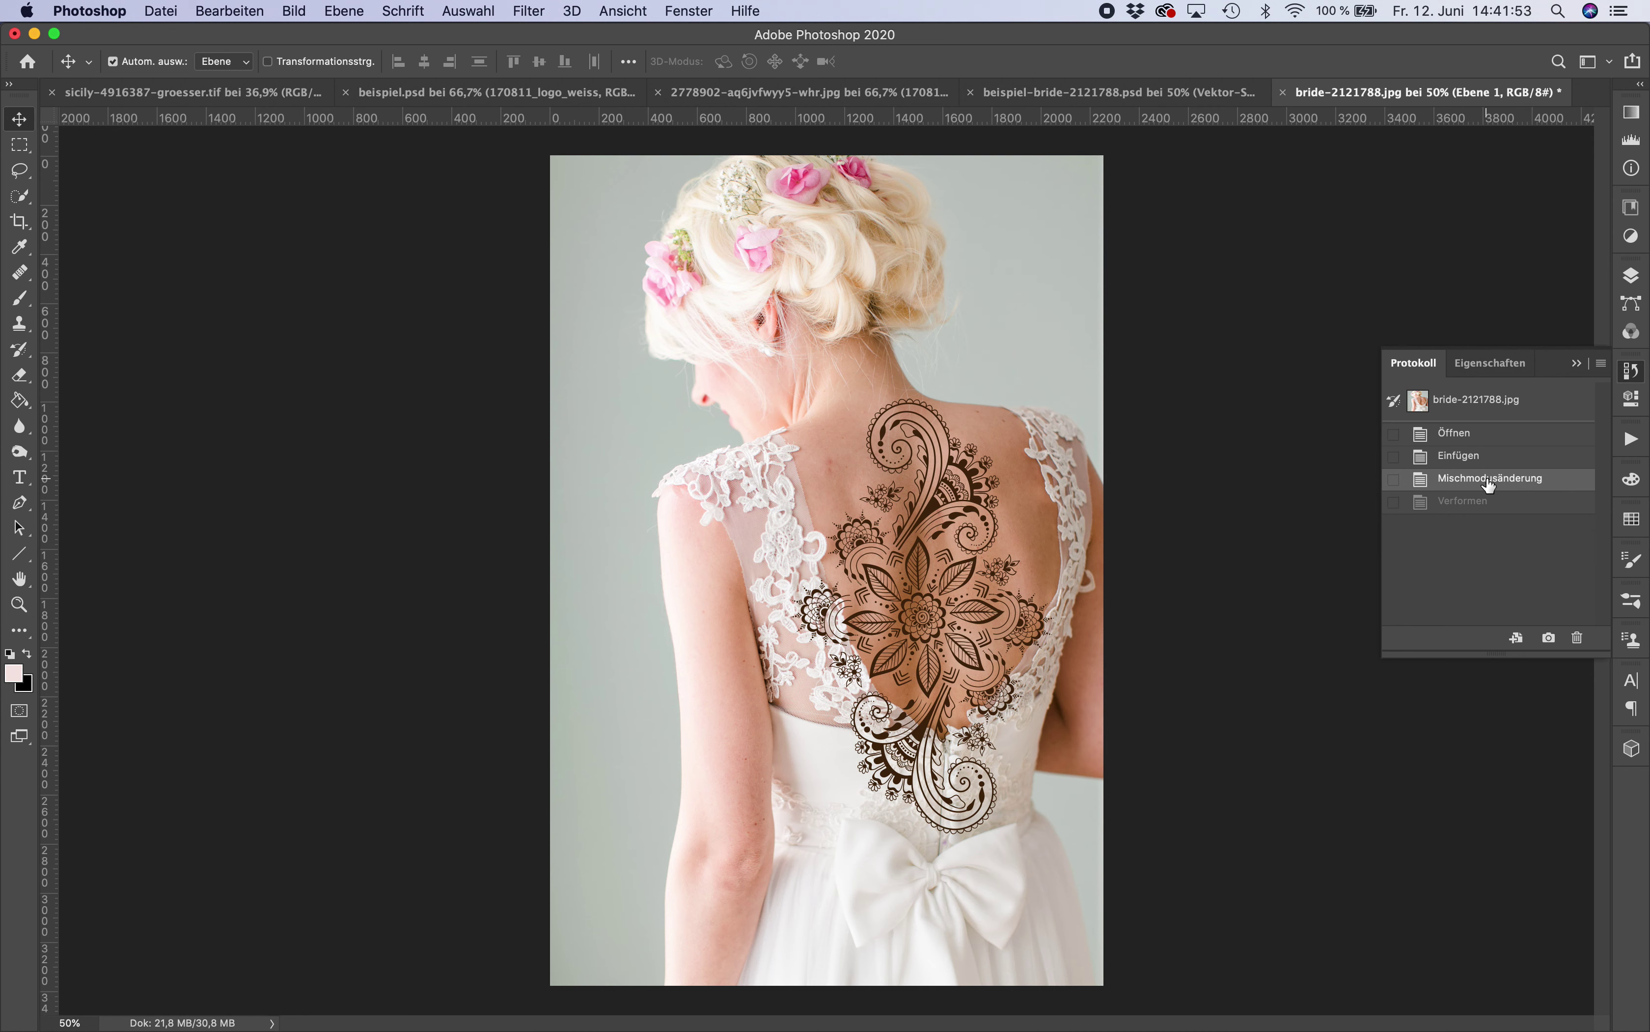
{"action": "left_click", "coordinate": [1484, 504]}
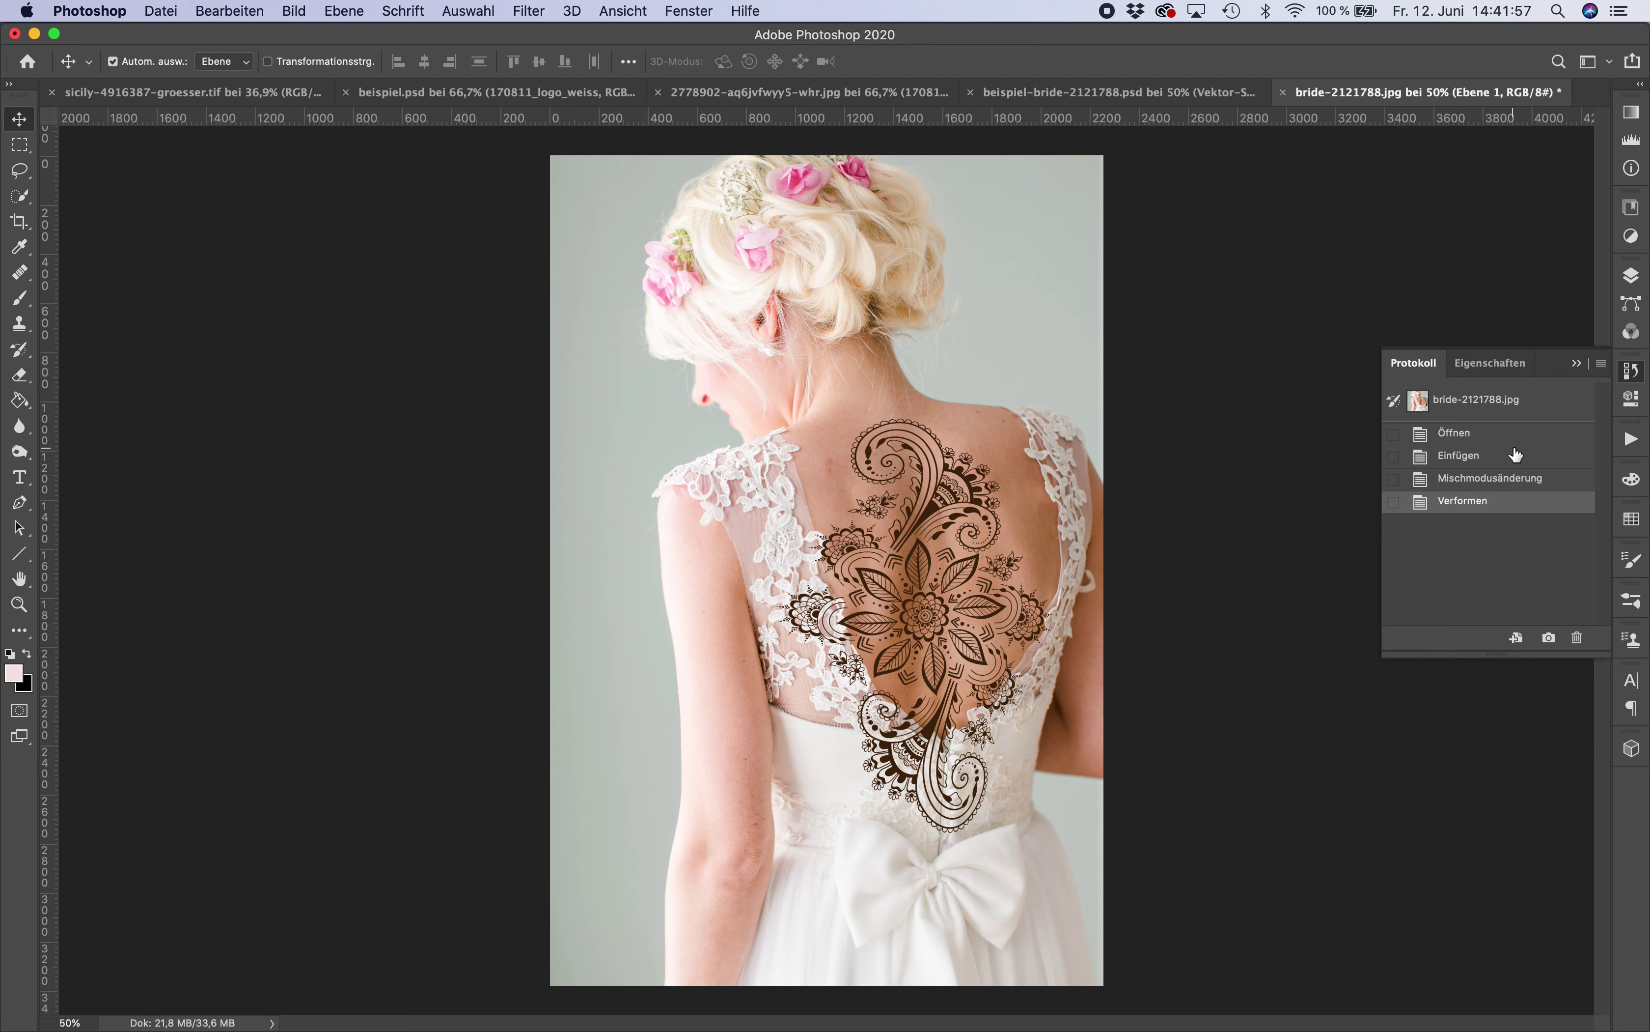
{"action": "left_click", "coordinate": [1631, 275]}
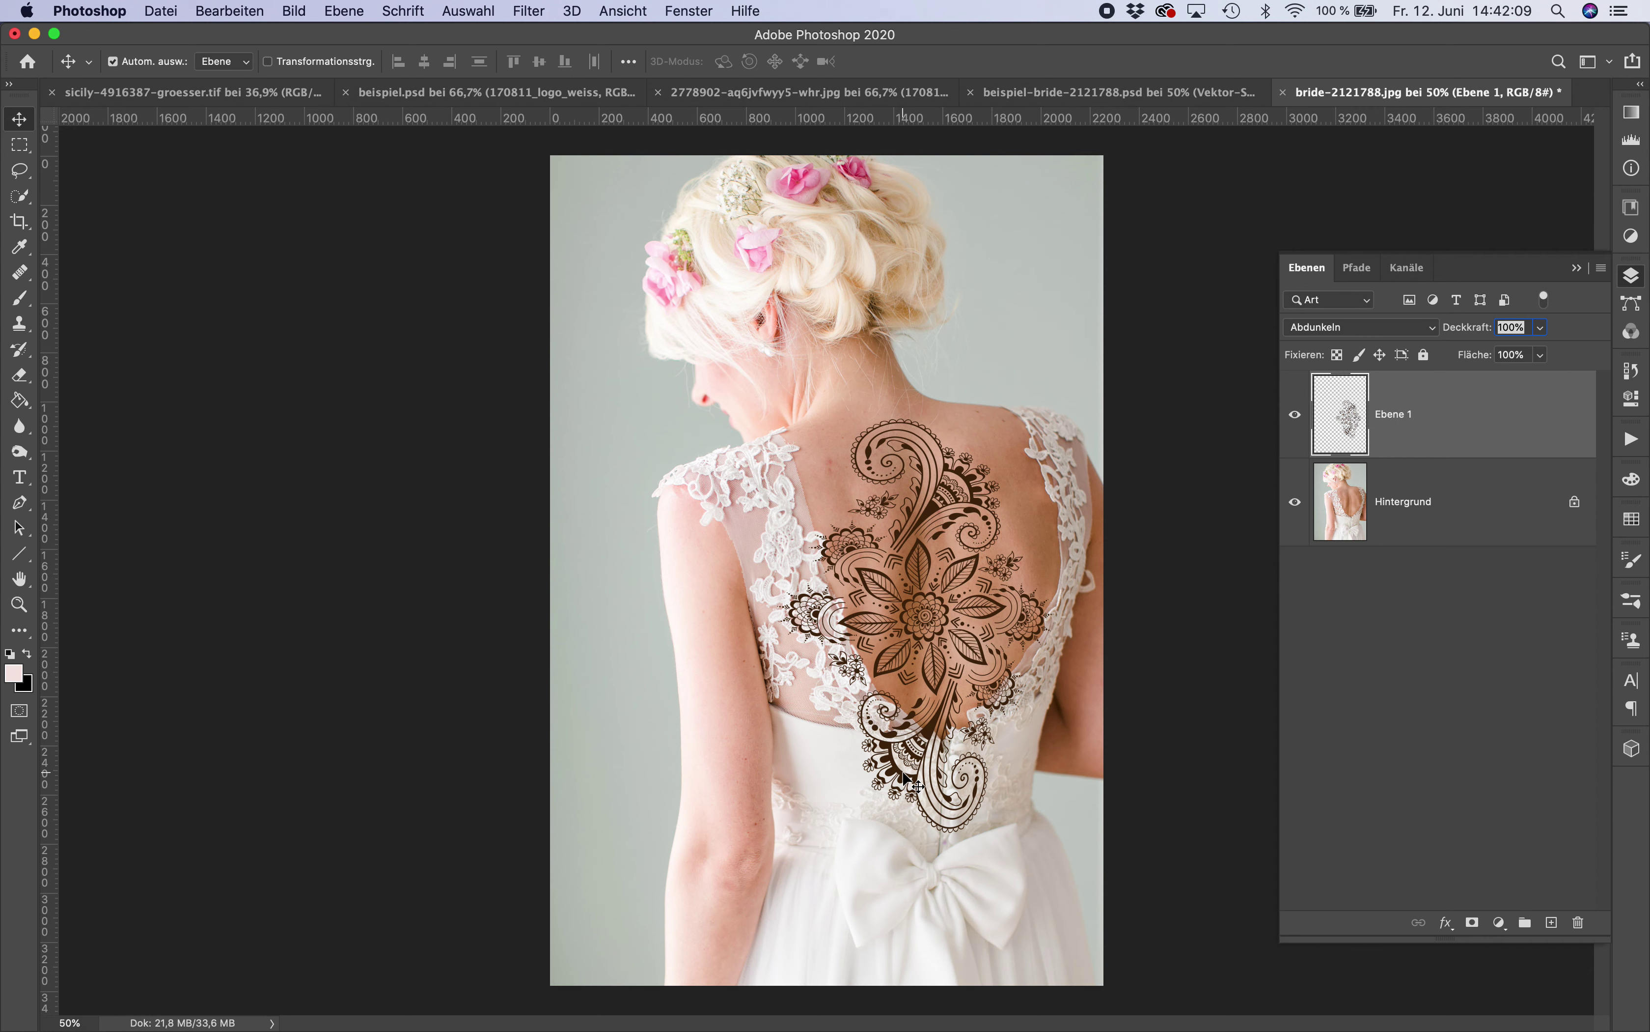
Step: Make Hintergrund the active layer and hide Ebene 1
{"action": "left_click", "coordinate": [1352, 490]}
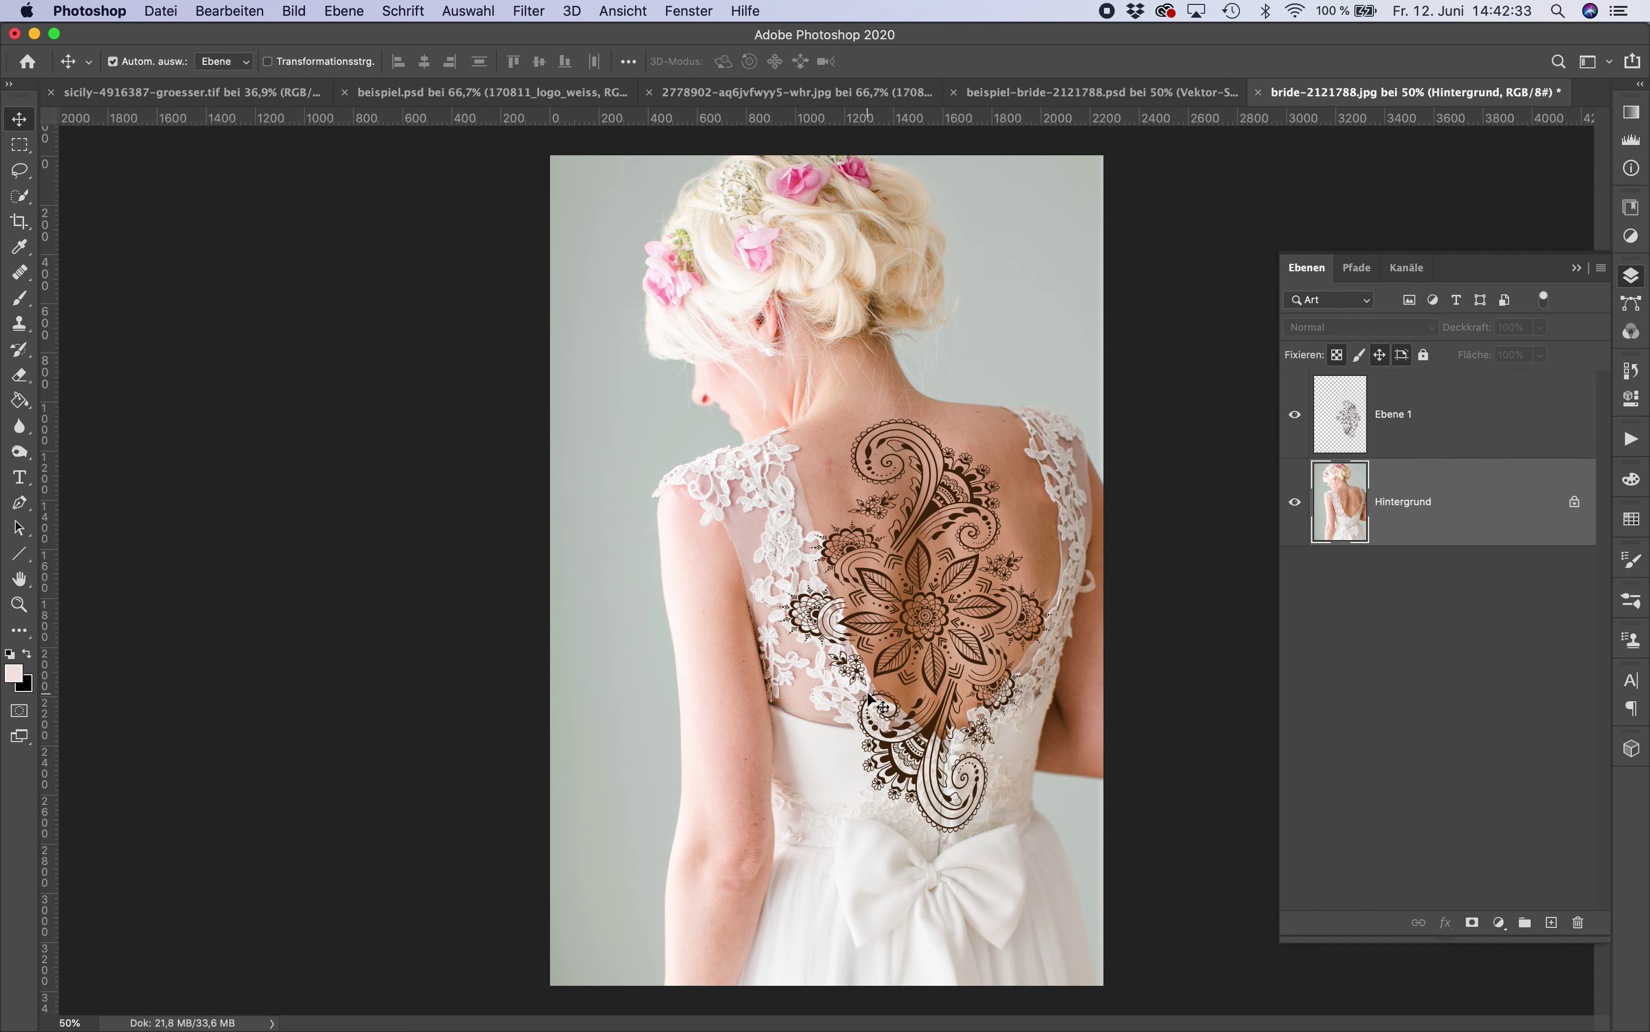
{"action": "left_click", "coordinate": [1297, 417]}
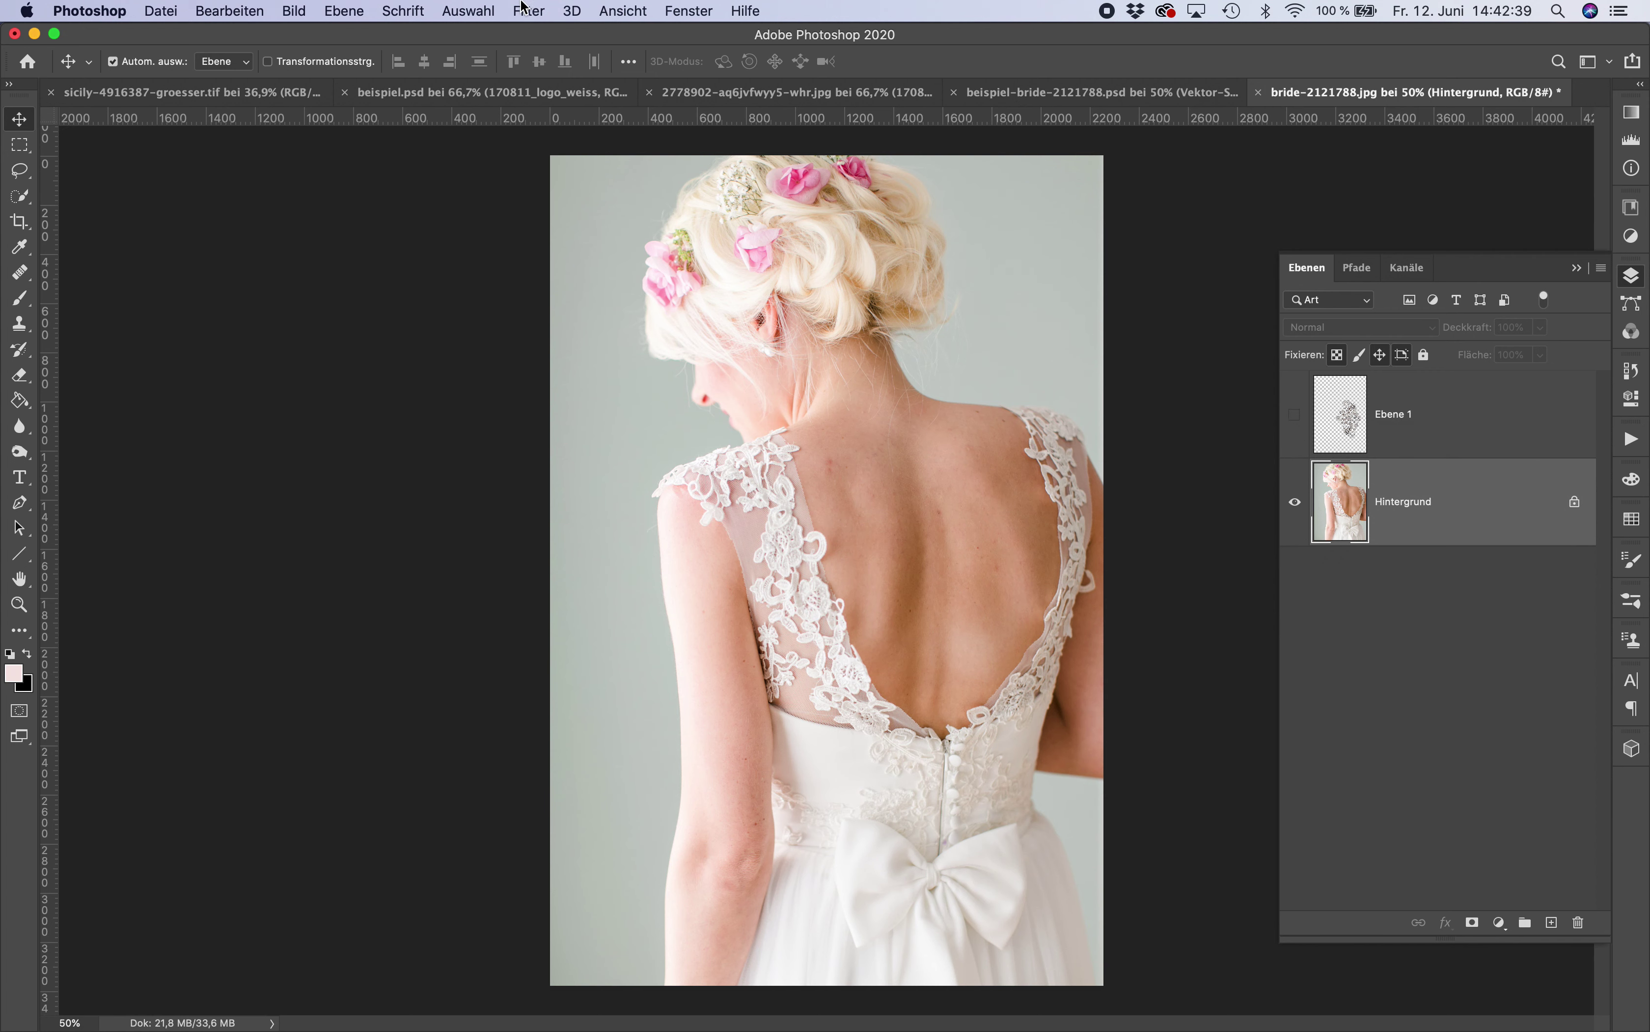
Step: Open Auswahl > Farbbereich on the bride photo
{"action": "left_click", "coordinate": [477, 8]}
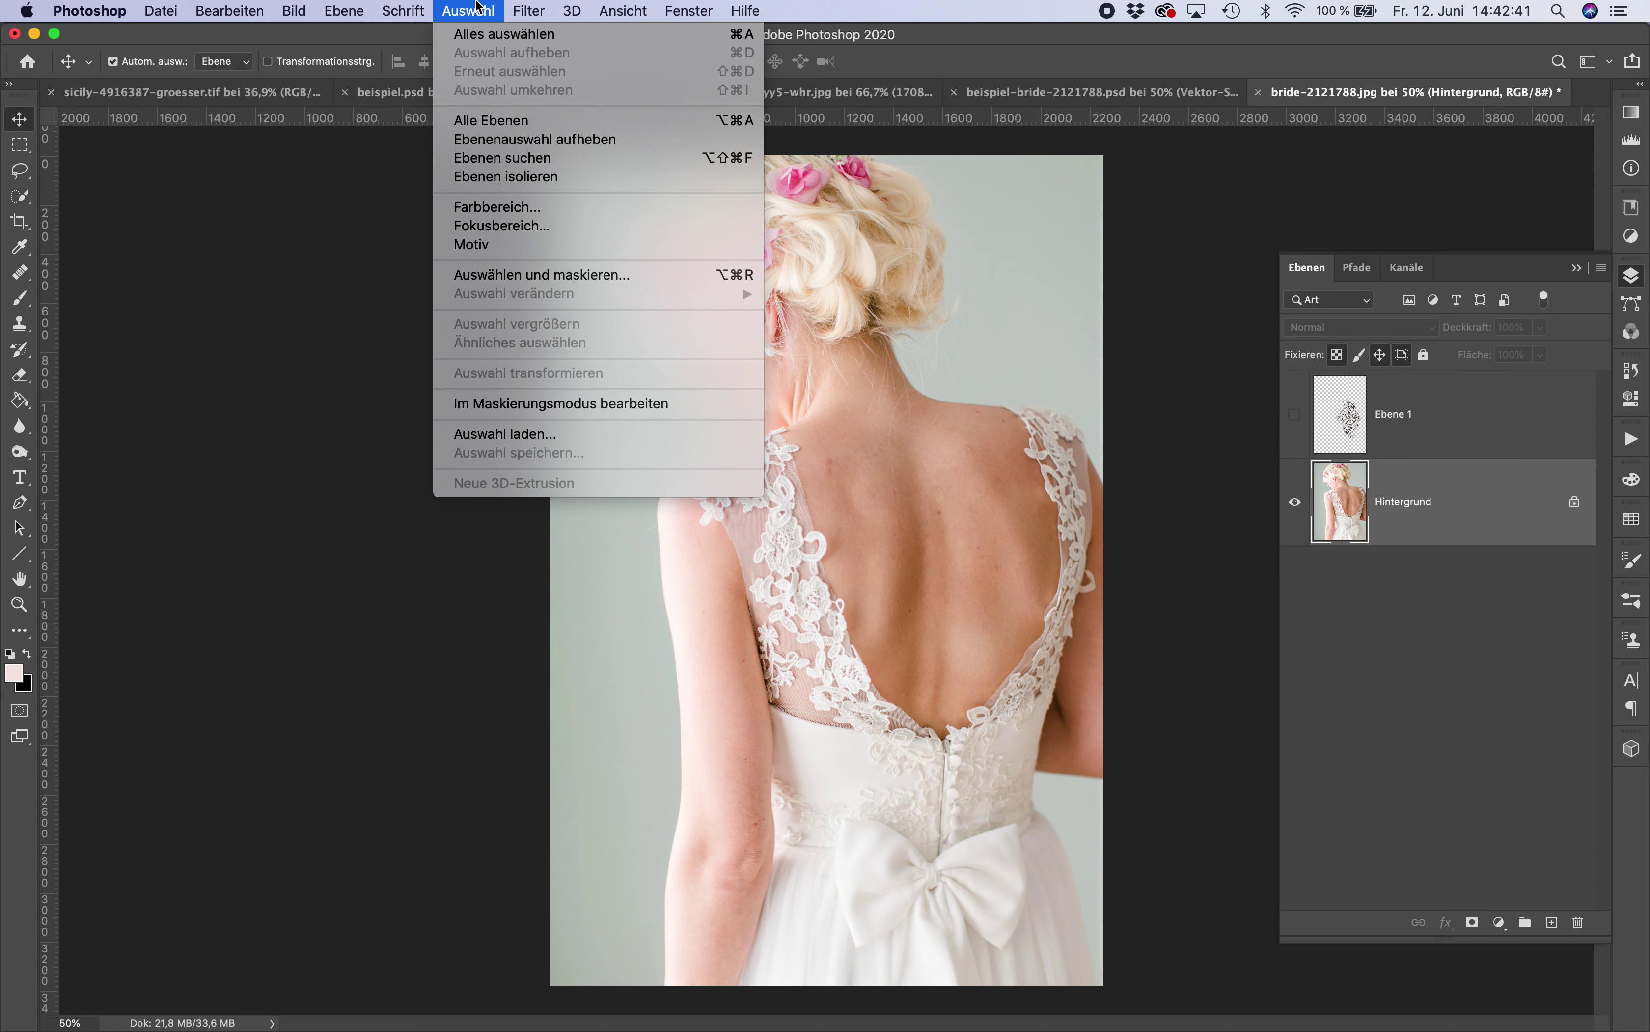
{"action": "left_click", "coordinate": [484, 207]}
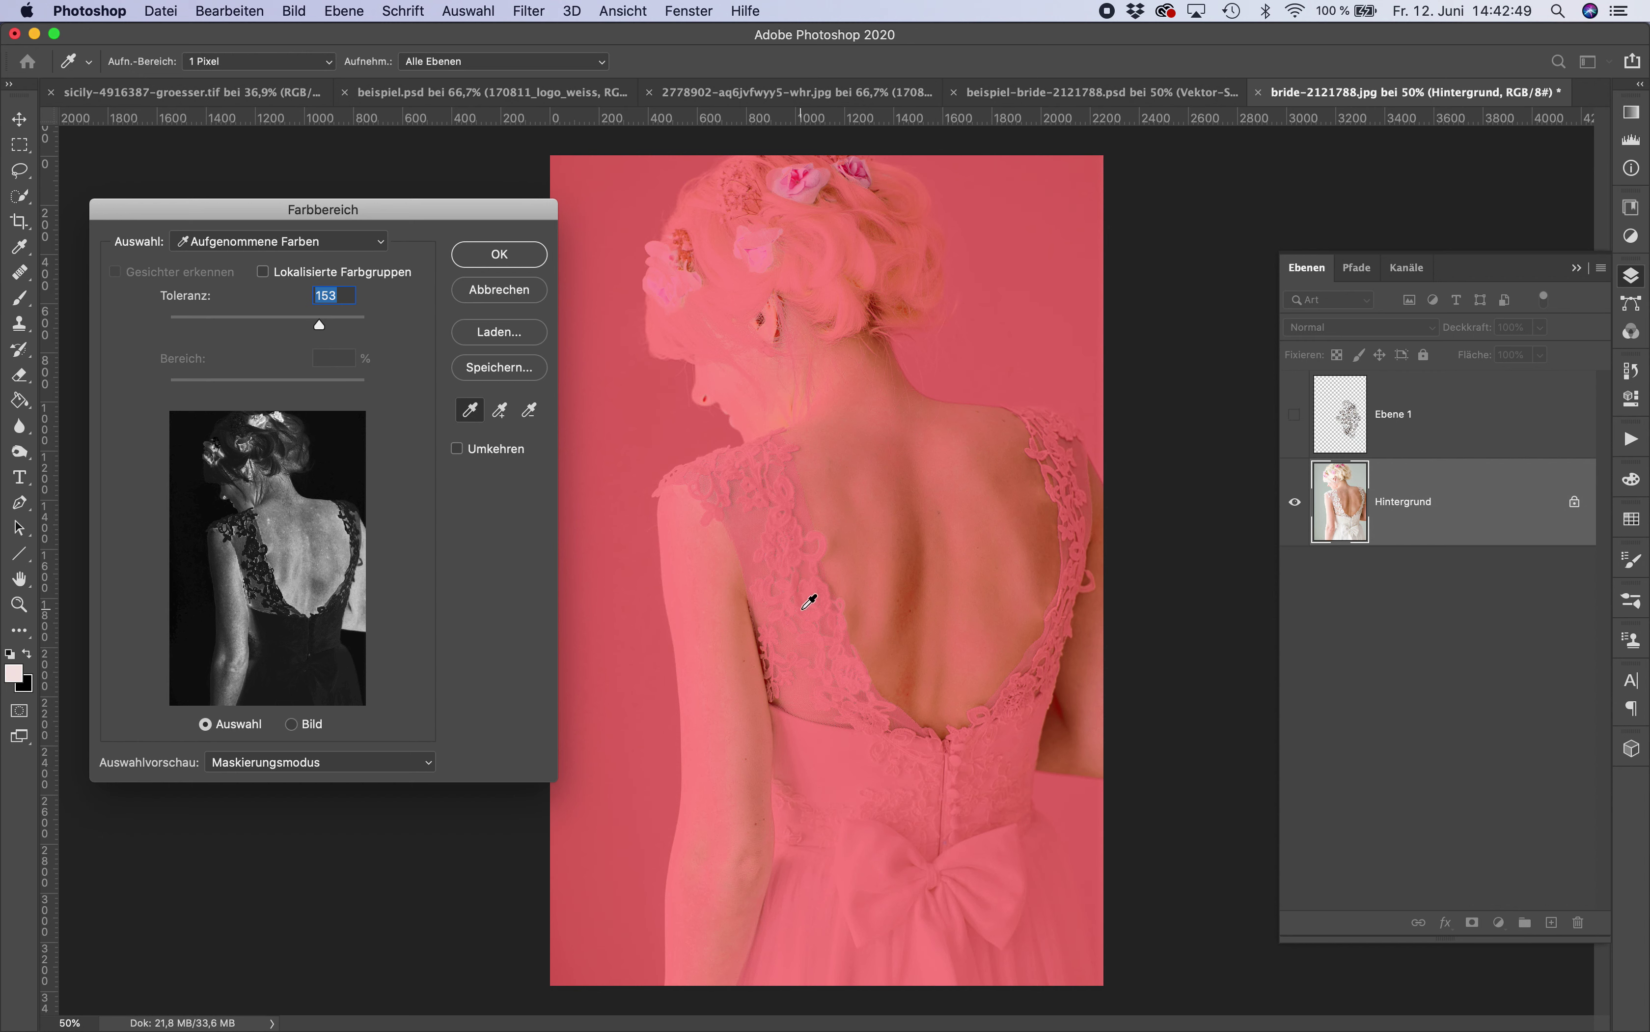
Step: Sample the white lace, enable Lokalisierte Farbgruppen, and set Bereich to 78%
{"action": "left_click", "coordinate": [831, 740]}
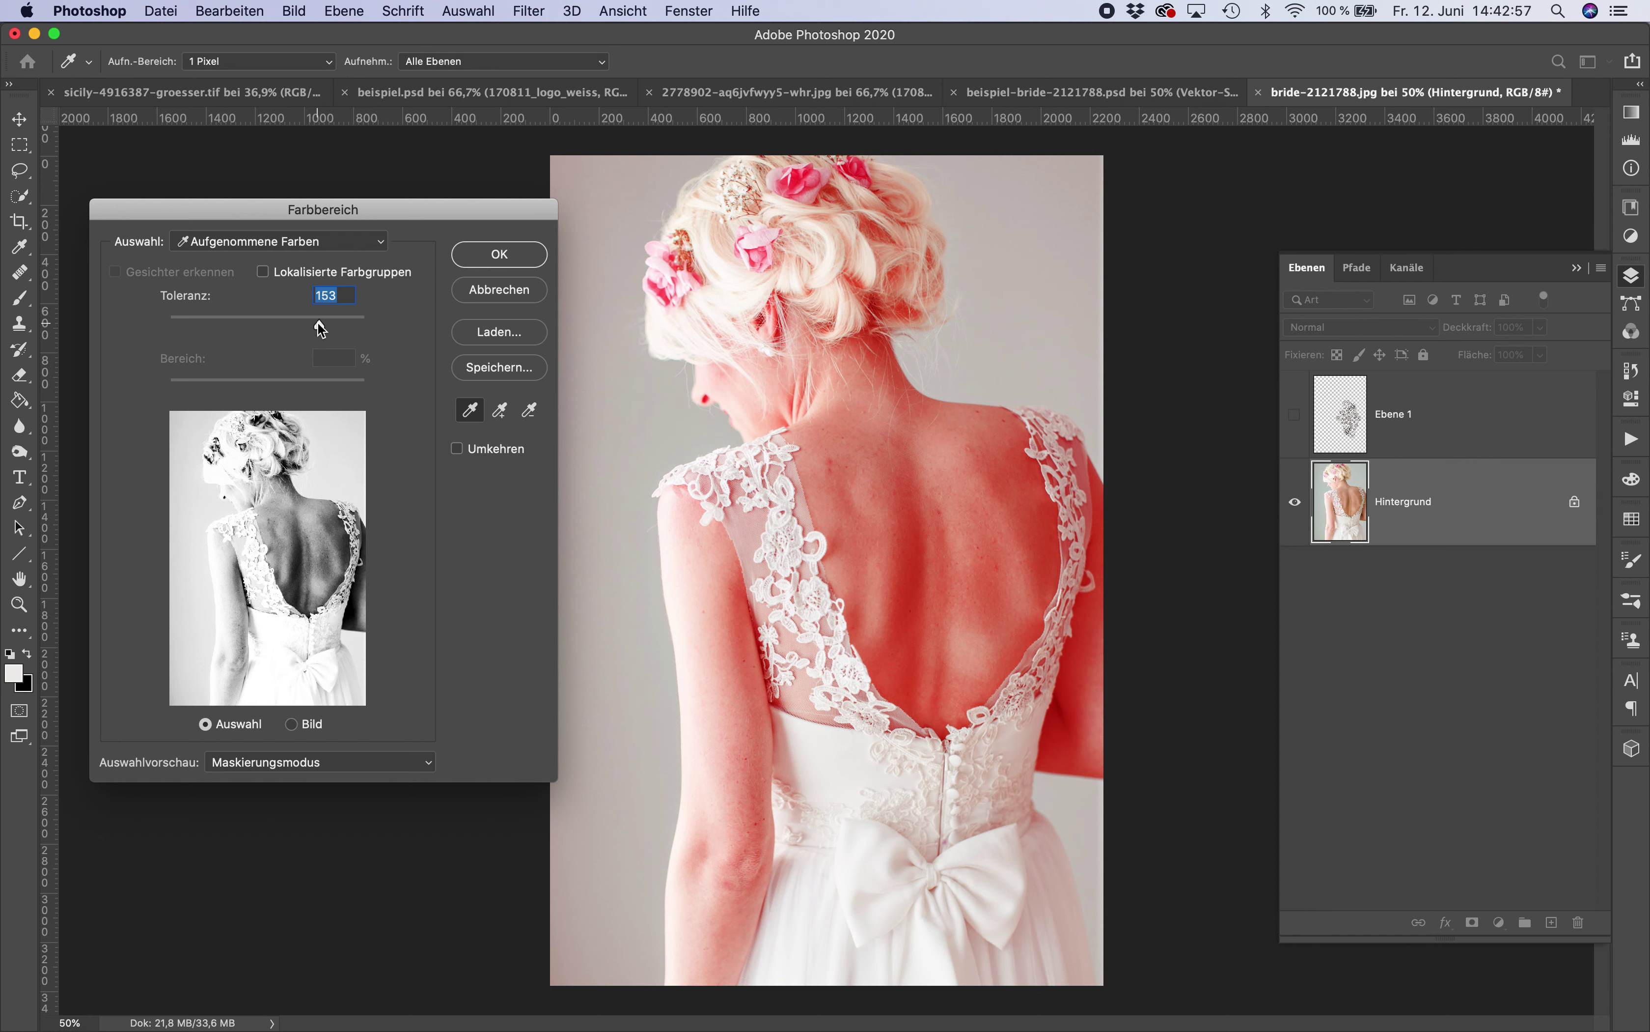
{"action": "left_click", "coordinate": [274, 272]}
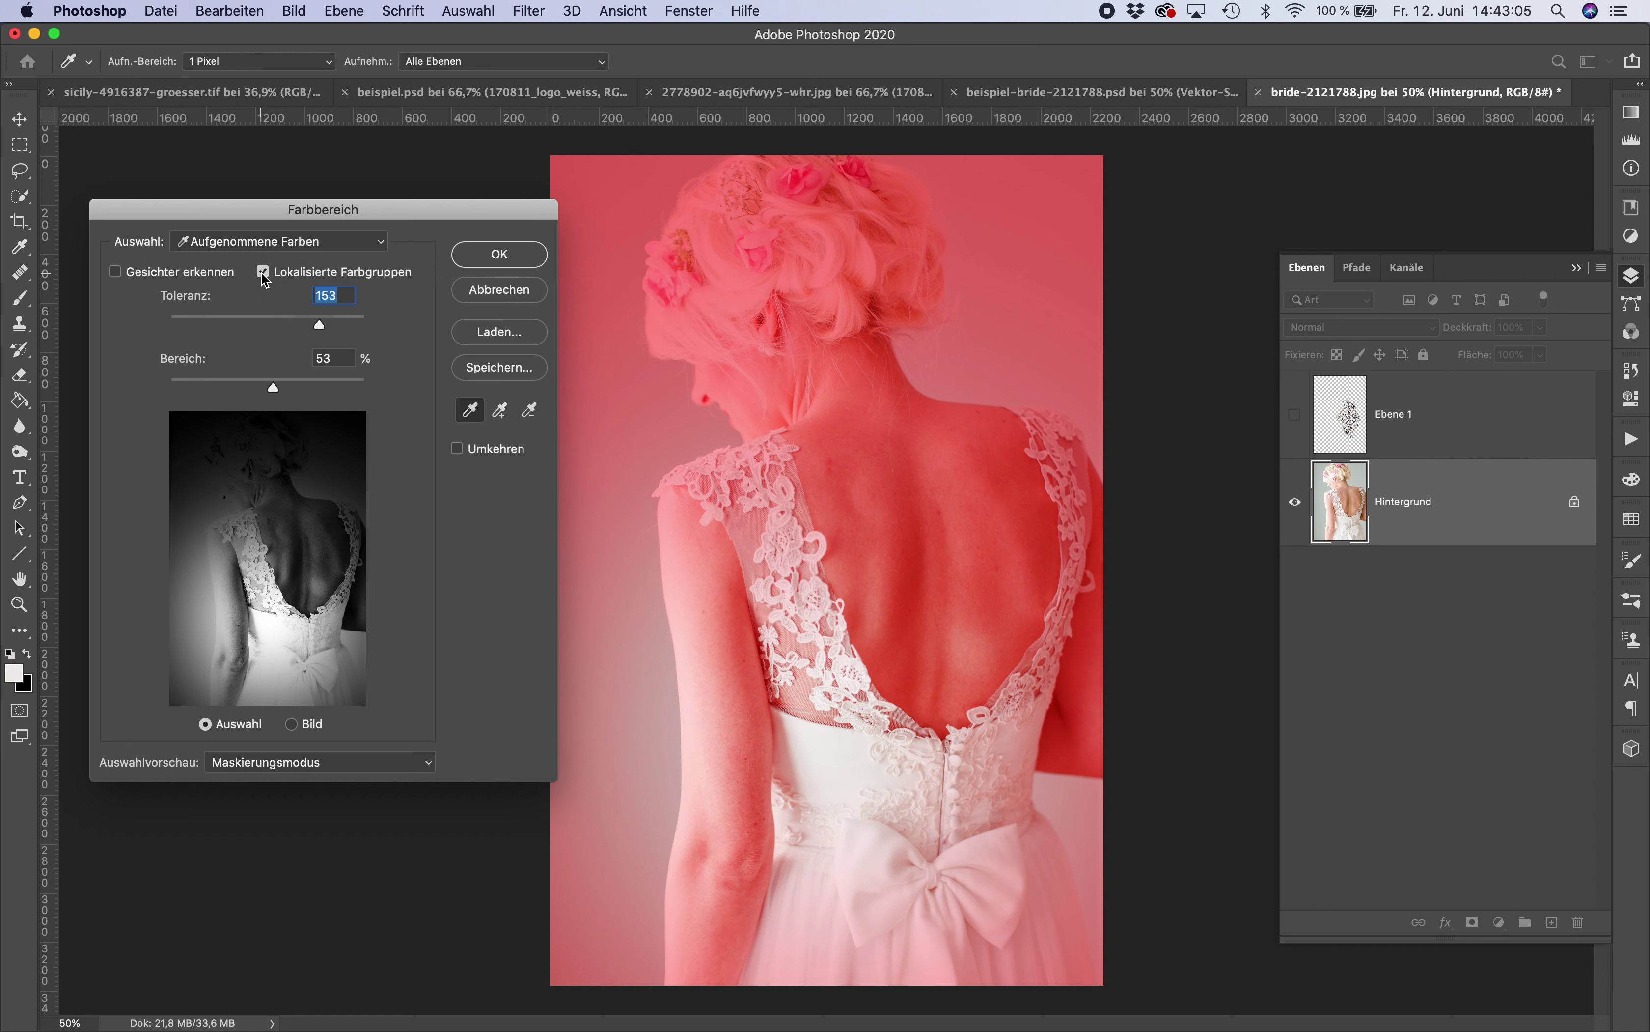
{"action": "left_click_drag", "start_coordinate": [276, 389], "coordinate": [319, 387]}
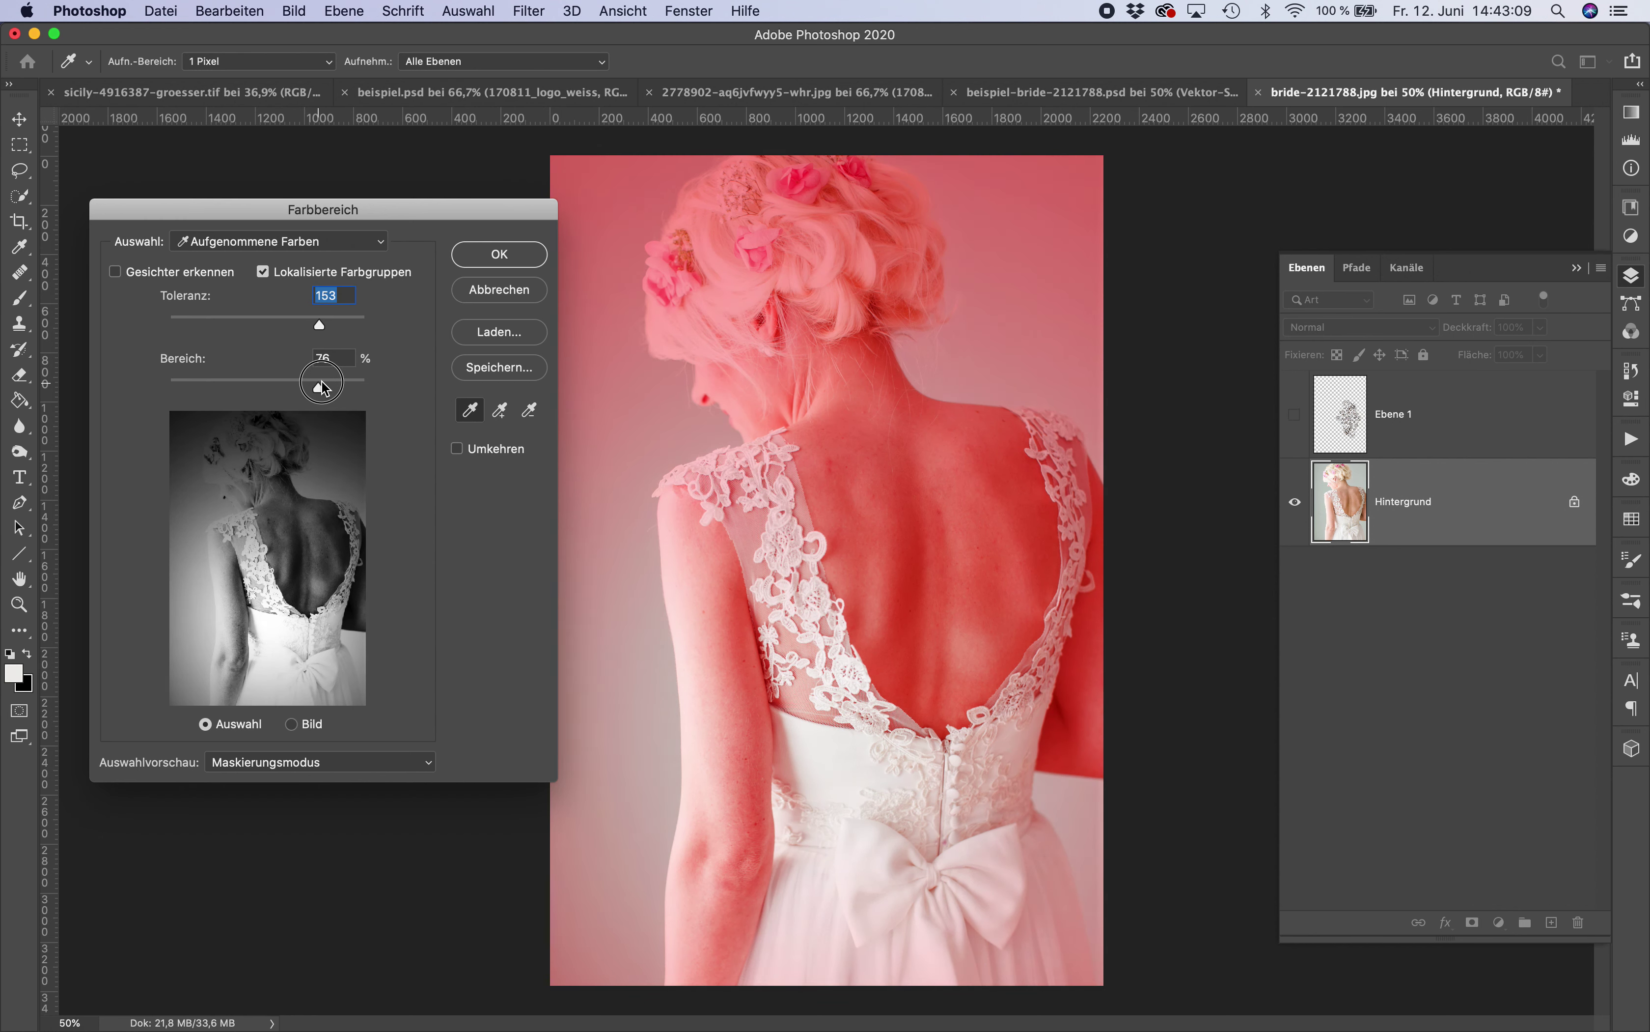
{"action": "left_click_drag", "start_coordinate": [324, 388], "coordinate": [326, 388]}
{"action": "left_click", "coordinate": [321, 327]}
Step: Set Toleranz to 95 and Bereich to 100%, then confirm the colour range selection
{"action": "left_click_drag", "start_coordinate": [321, 326], "coordinate": [263, 325]}
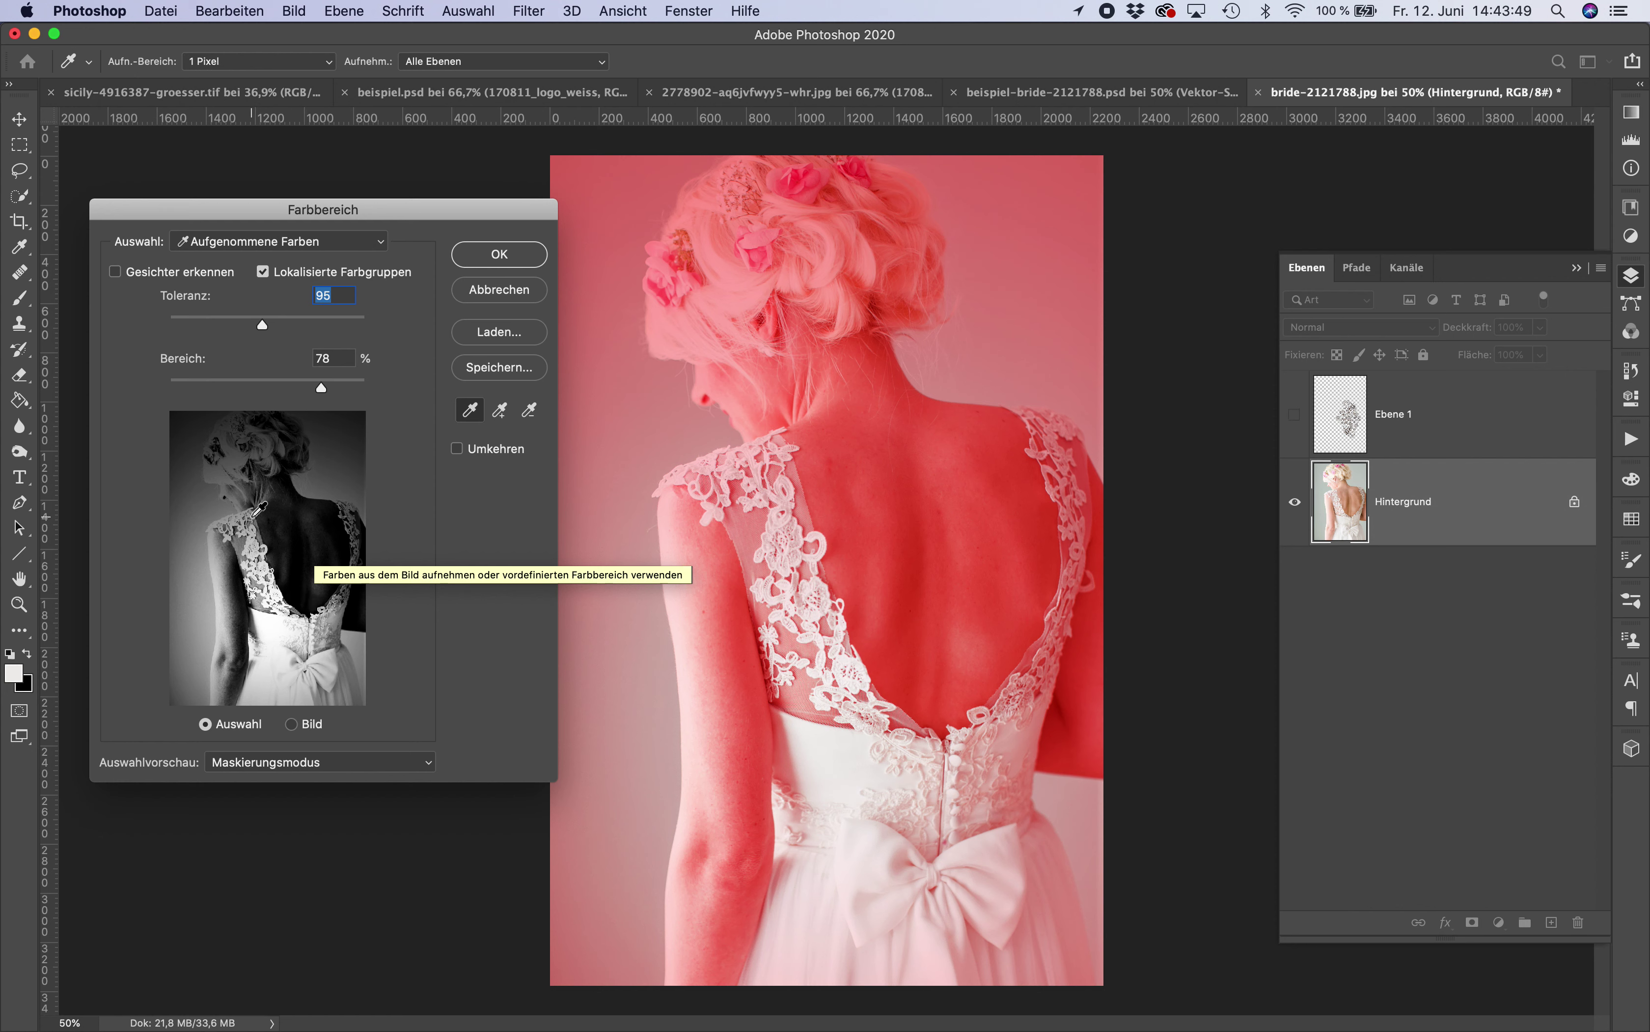
{"action": "left_click_drag", "start_coordinate": [320, 387], "coordinate": [365, 387]}
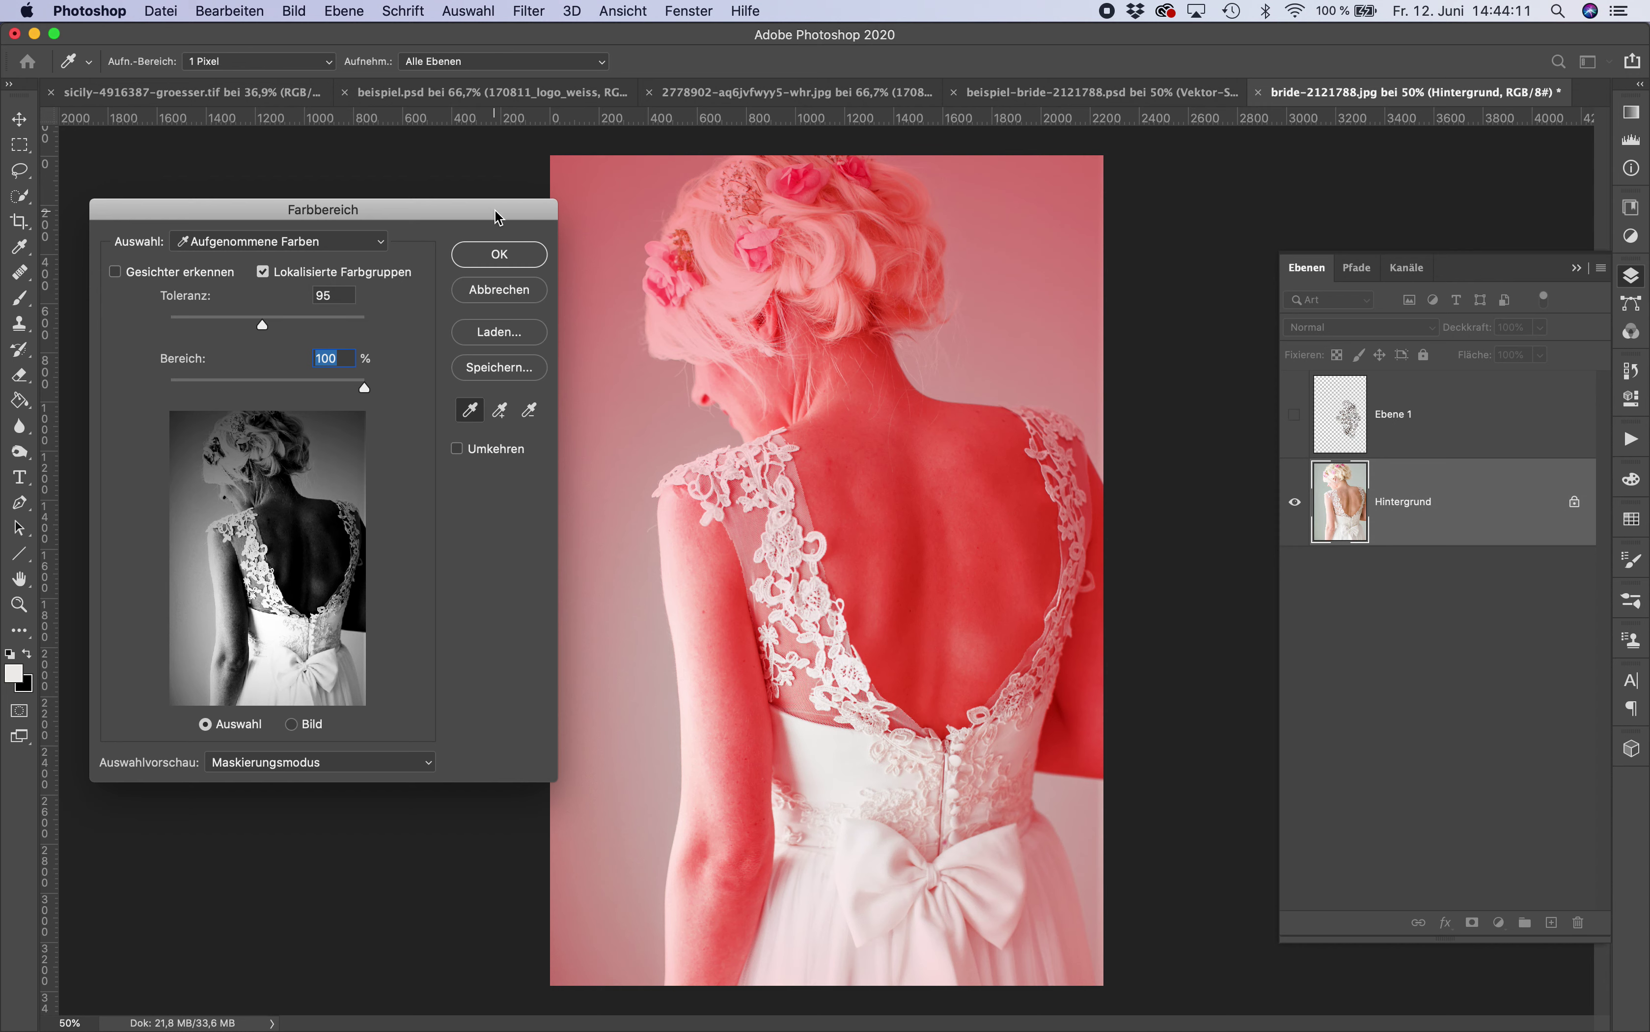
{"action": "left_click", "coordinate": [486, 258]}
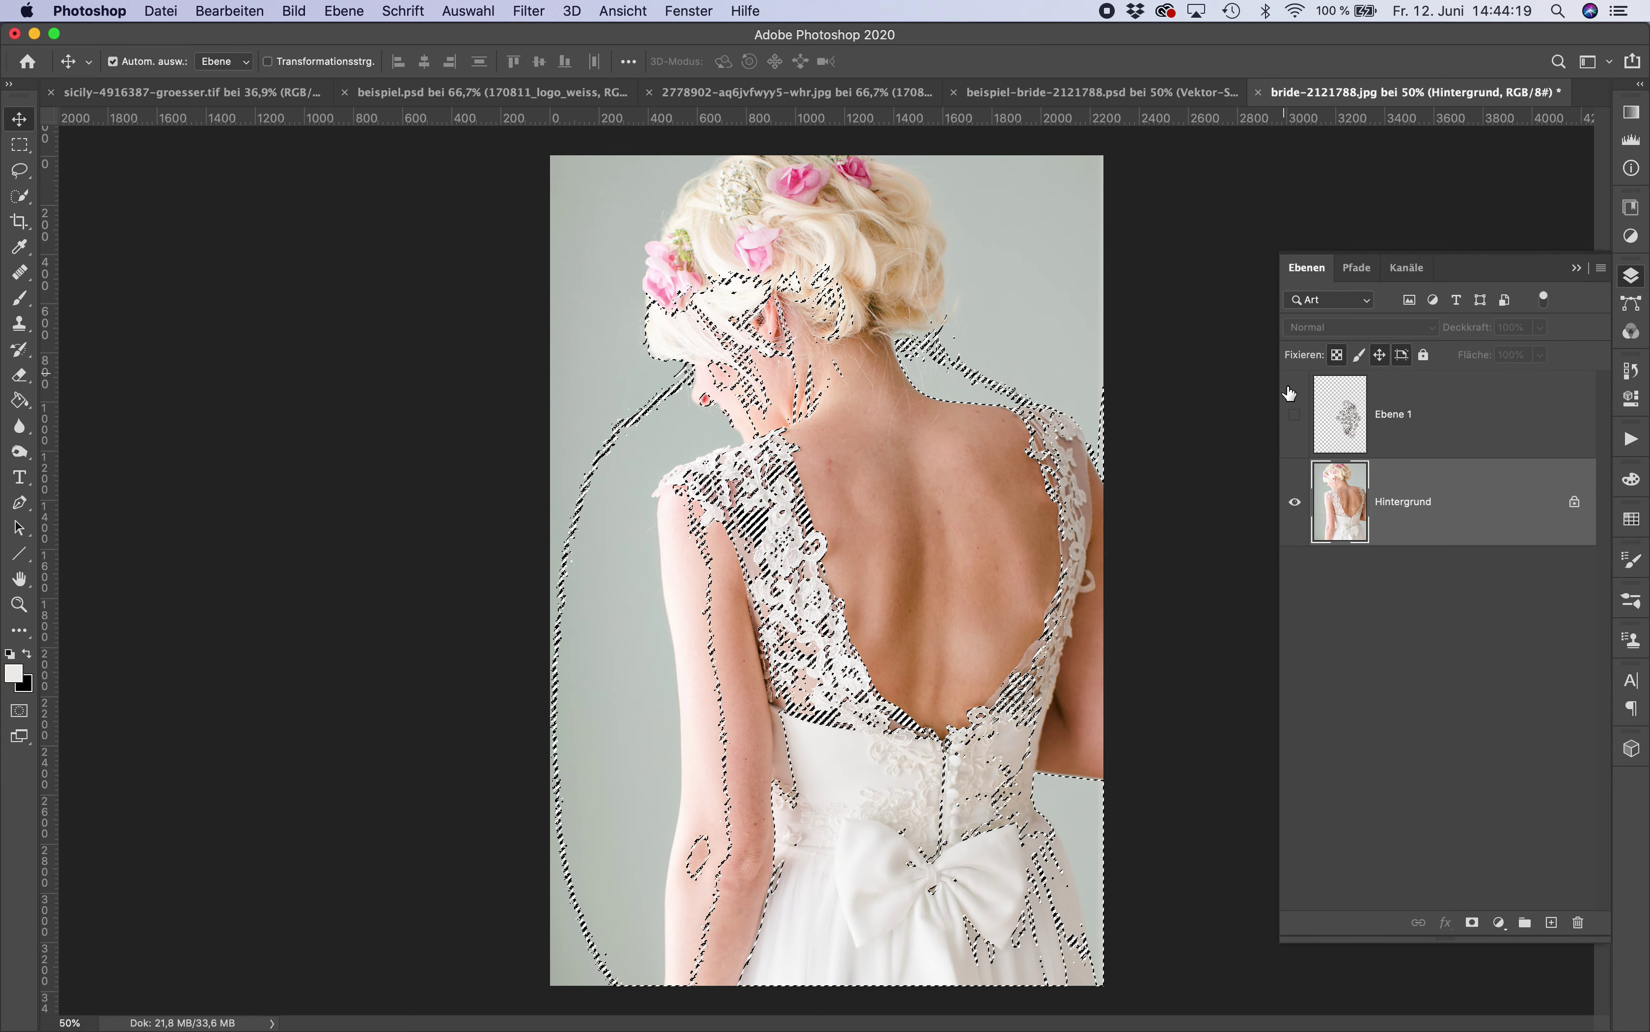
Step: Show and select Ebene 1, then add a layer mask from the lace selection
{"action": "left_click", "coordinate": [1296, 416]}
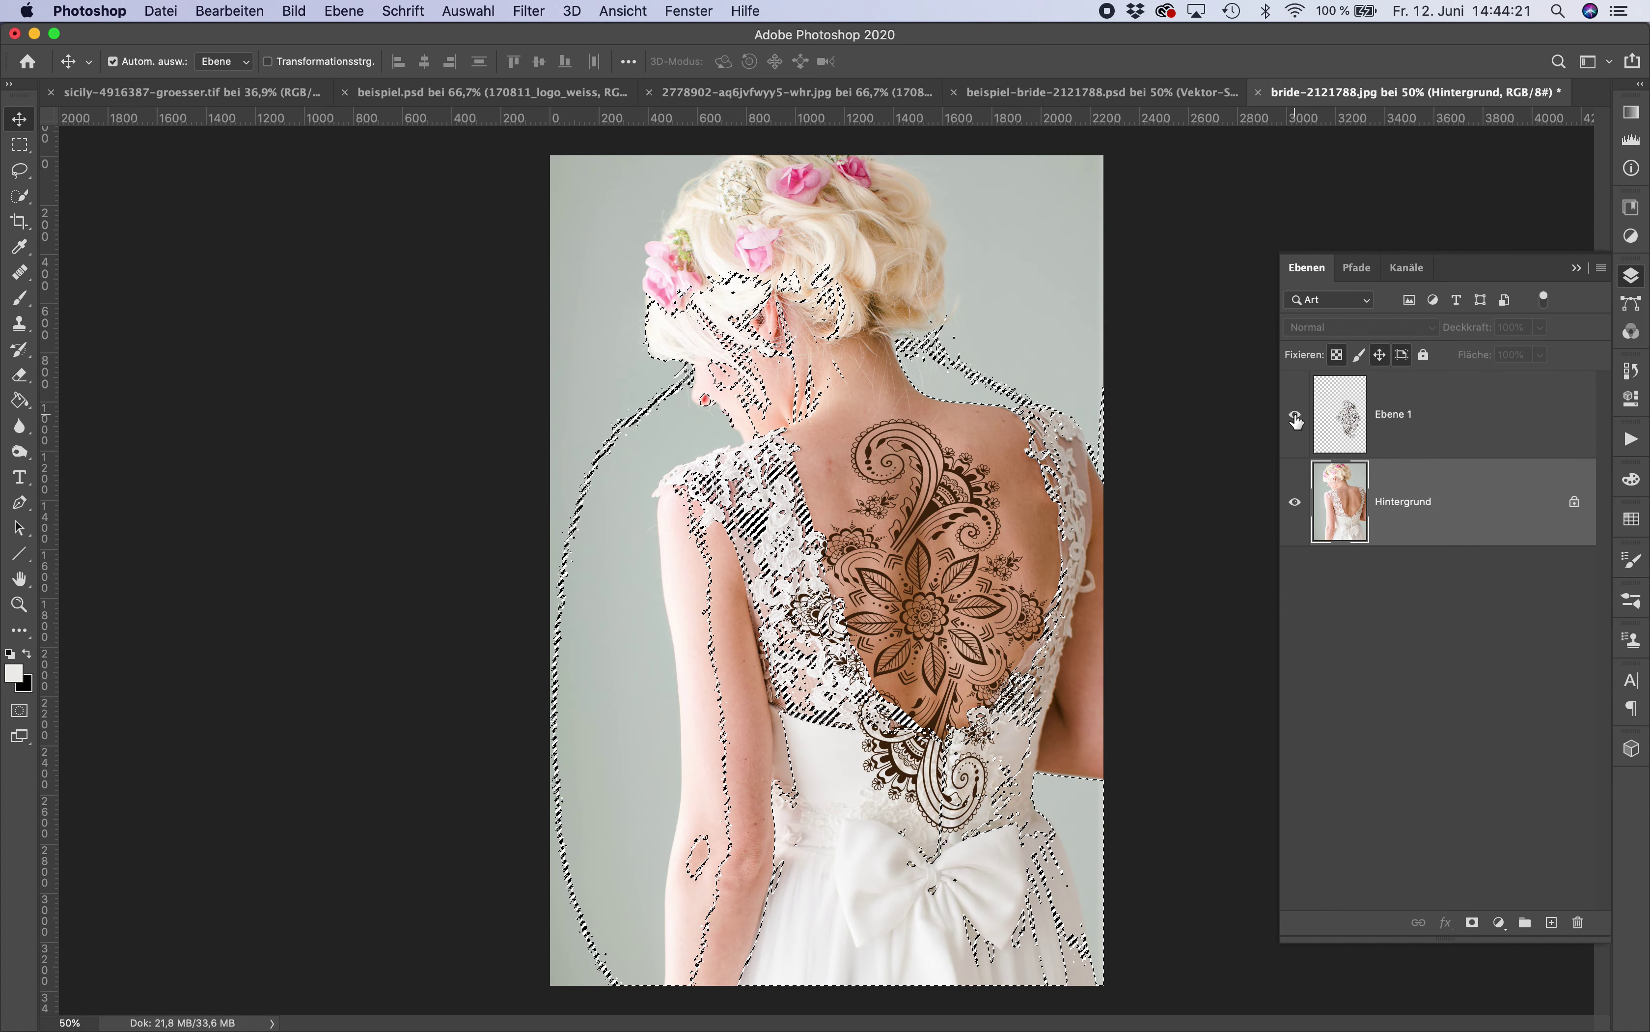
{"action": "left_click", "coordinate": [1347, 411]}
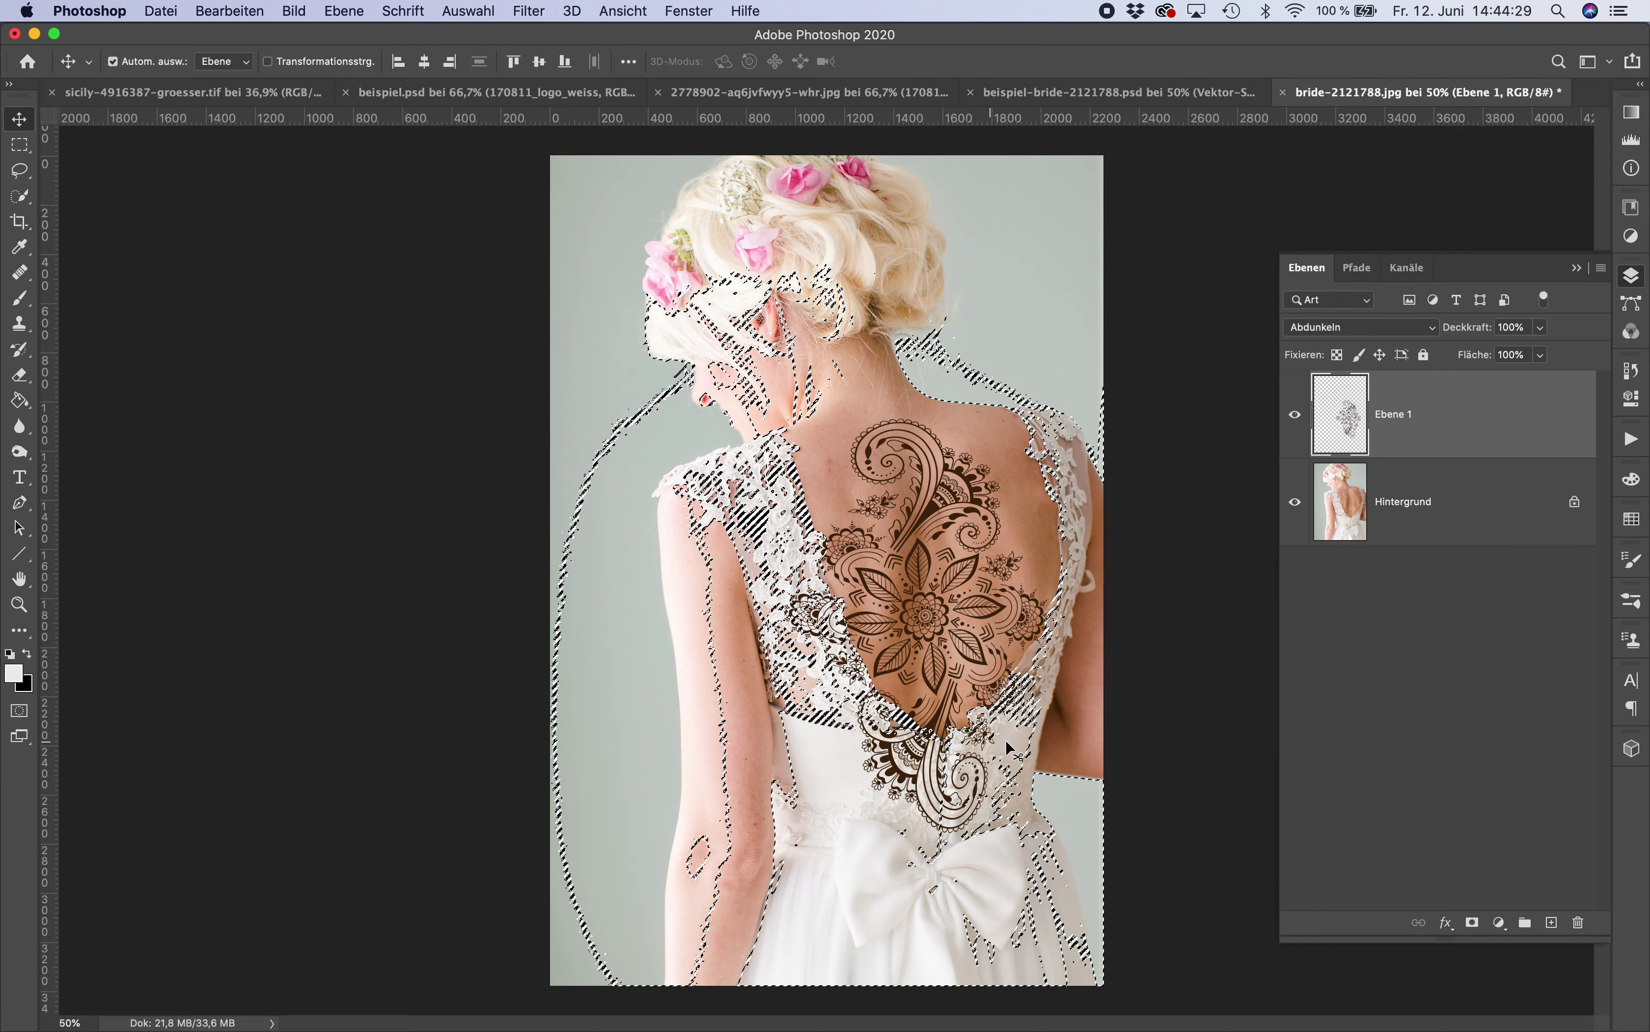
{"action": "left_click", "coordinate": [1473, 924]}
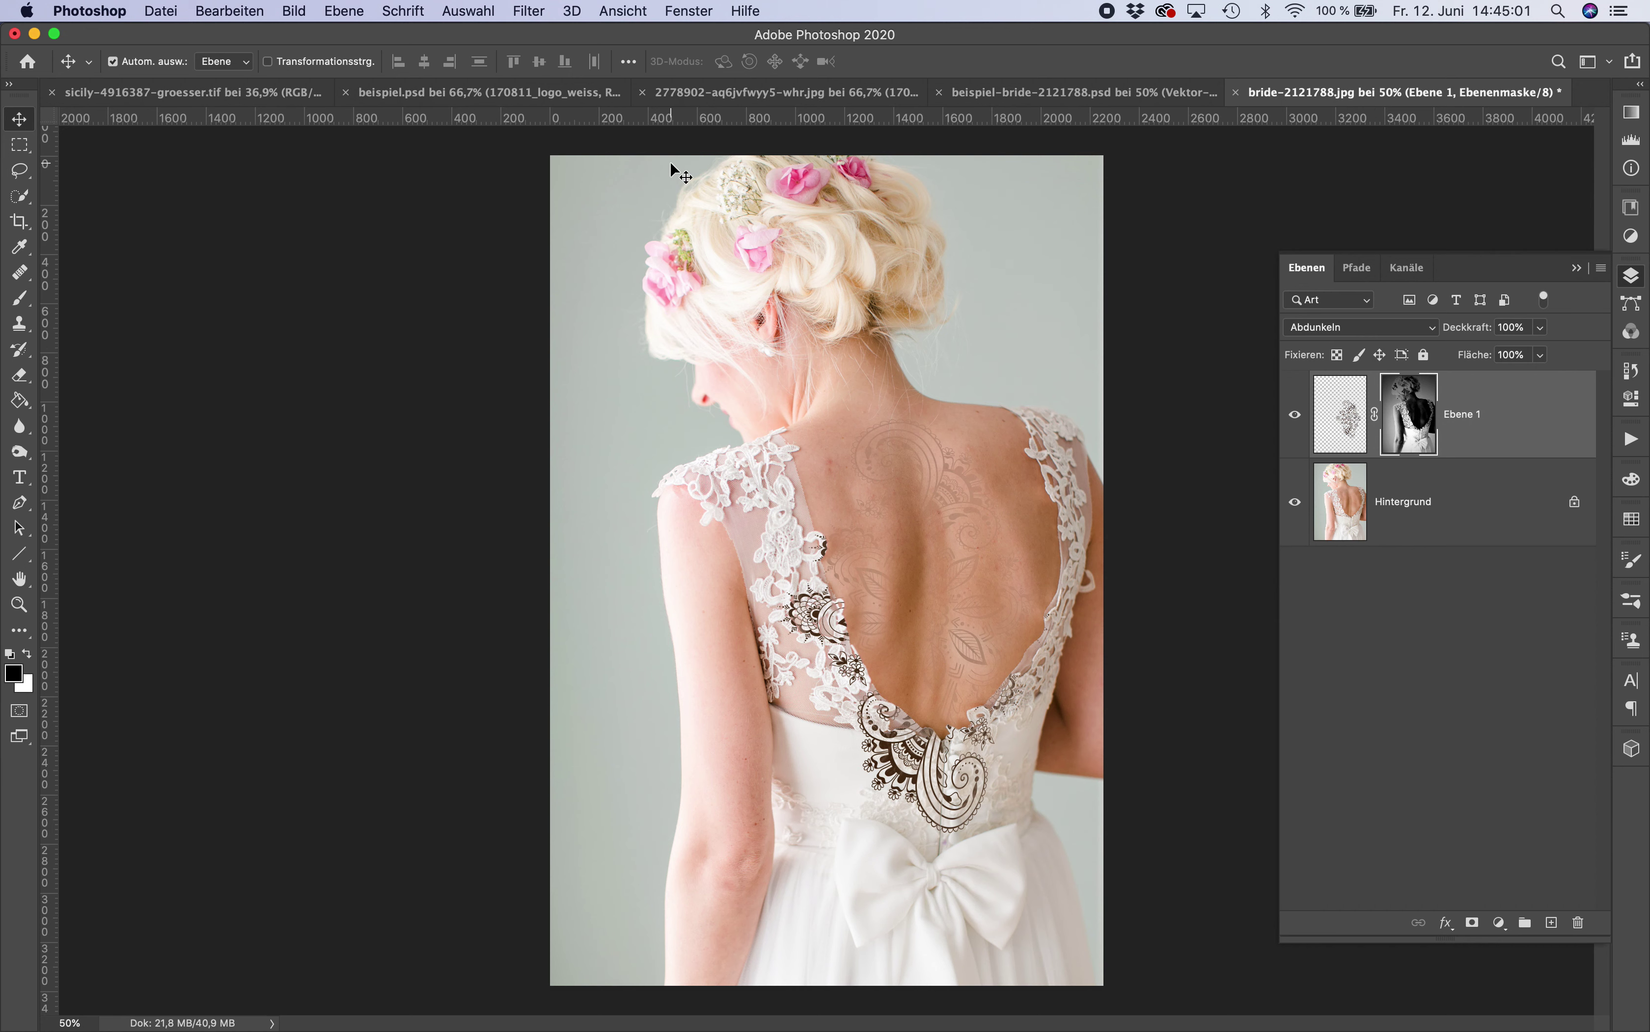
Step: Open the Bild menu to reach Korrekturen for Ebene 1's mask
{"action": "left_click", "coordinate": [305, 8]}
{"action": "mouse_move", "coordinate": [332, 64]}
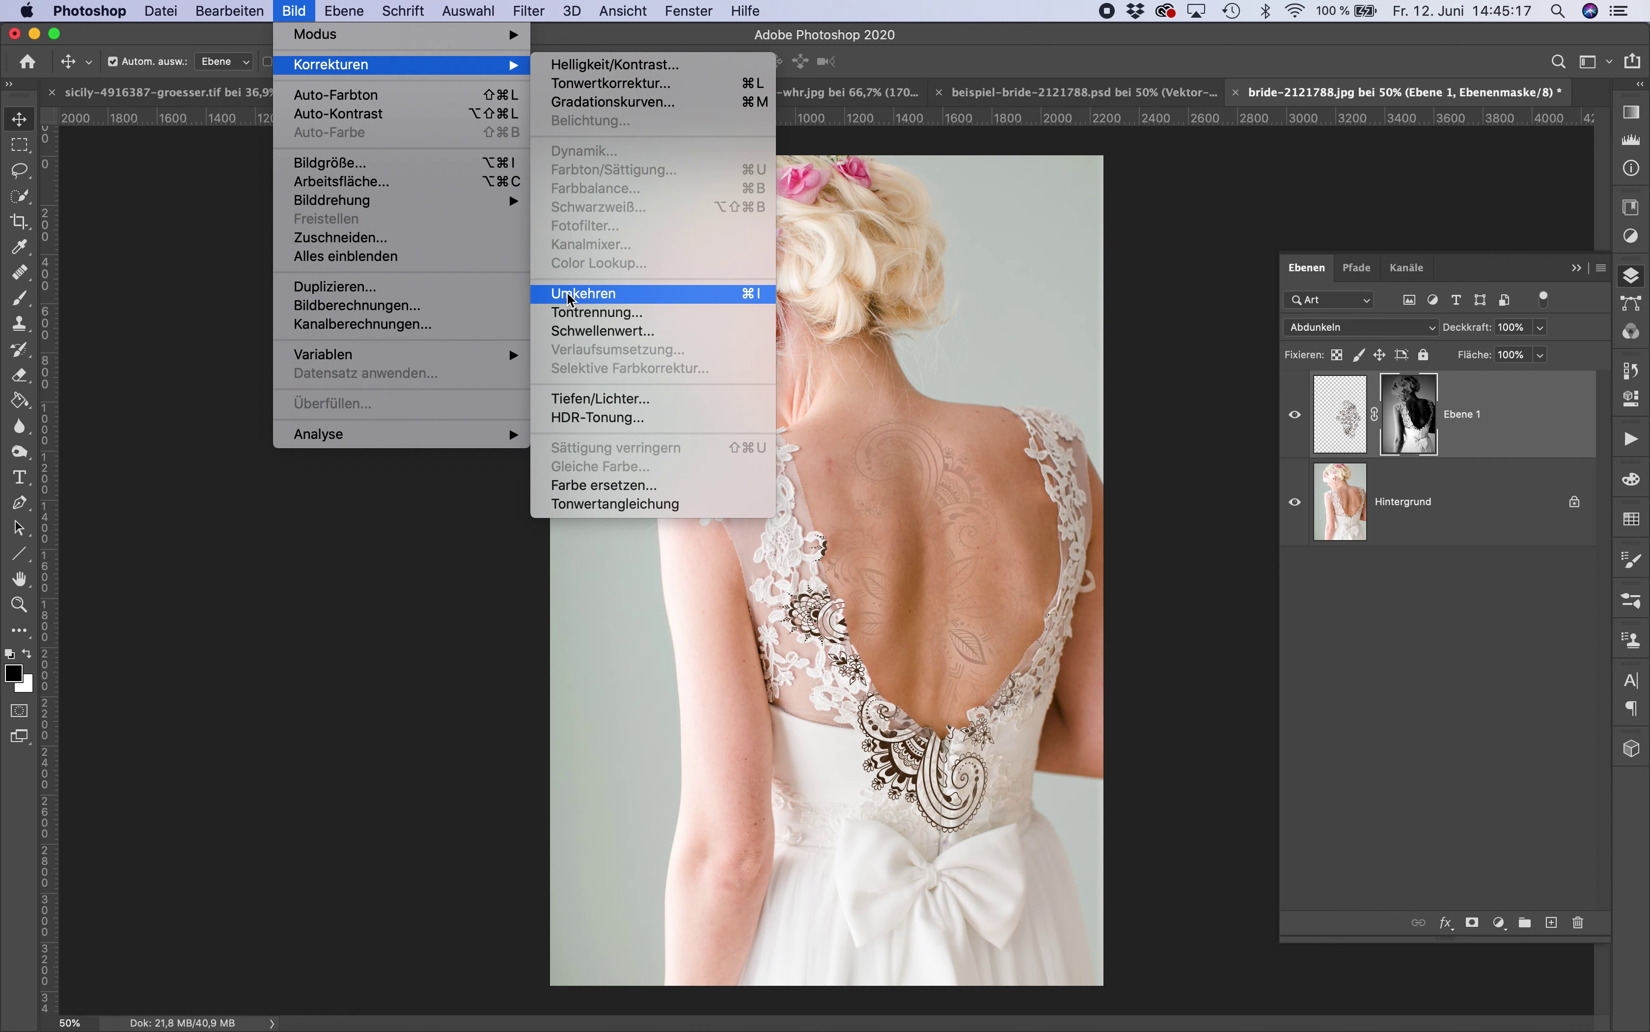
Step: Invert Ebene 1's layer mask with Umkehren and zoom the back to 100%
{"action": "left_click", "coordinate": [569, 298]}
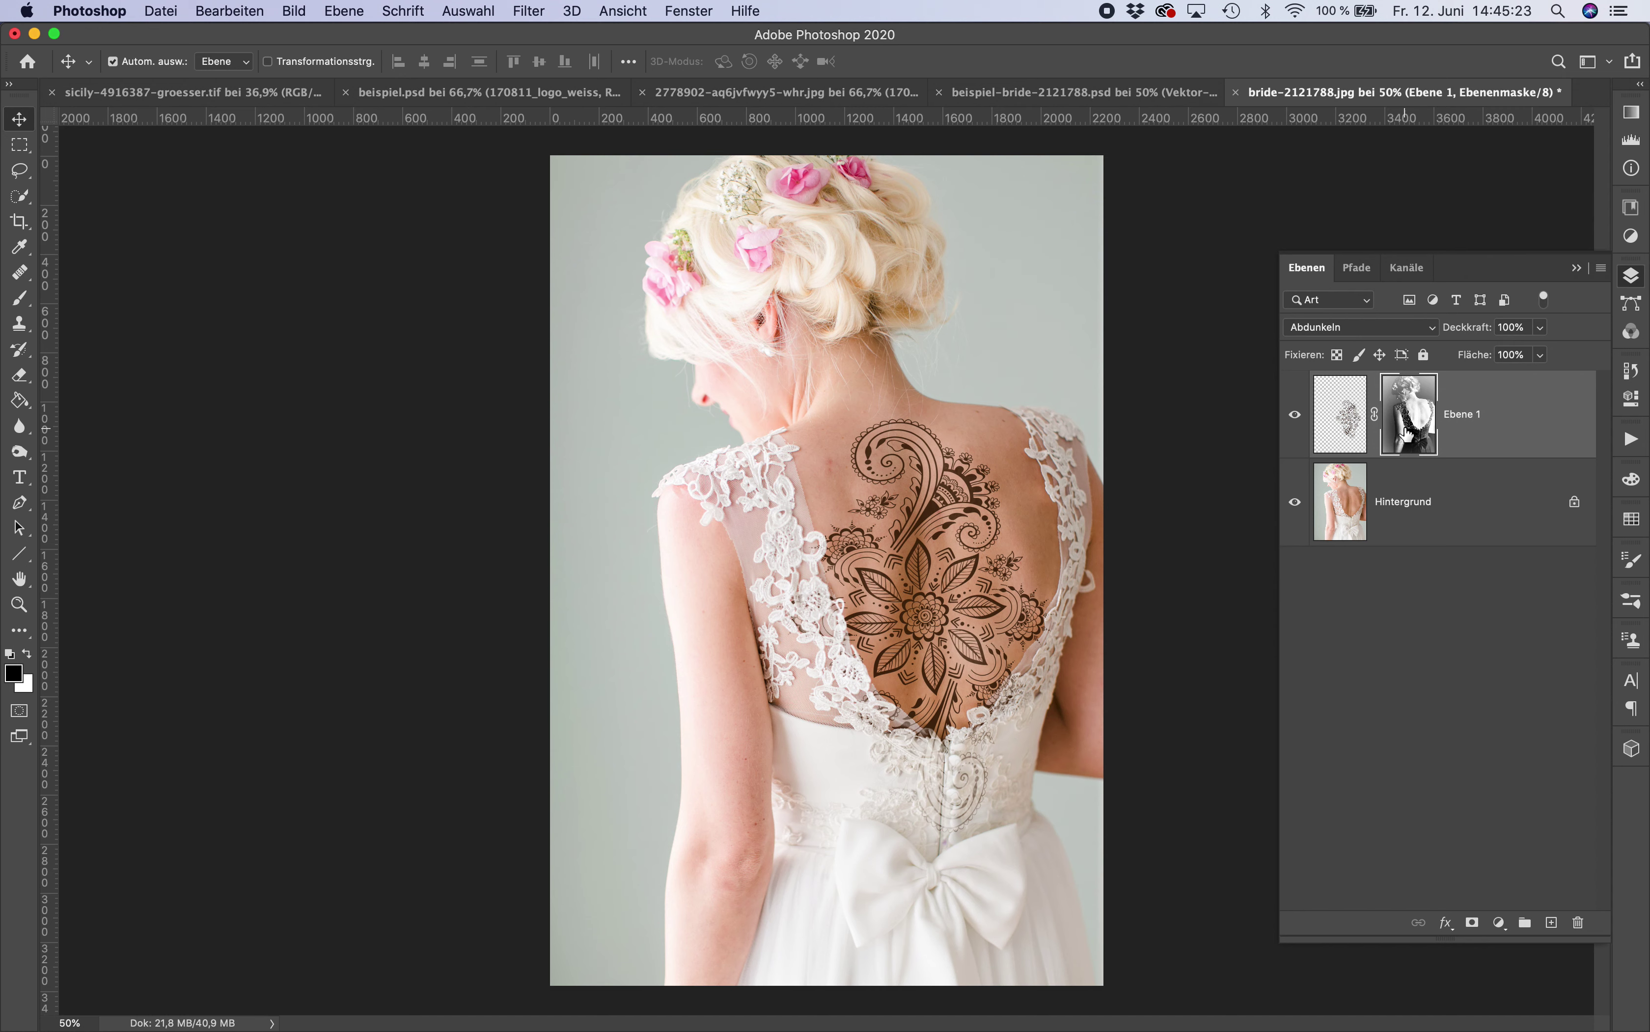
{"action": "key", "text": "super+plus"}
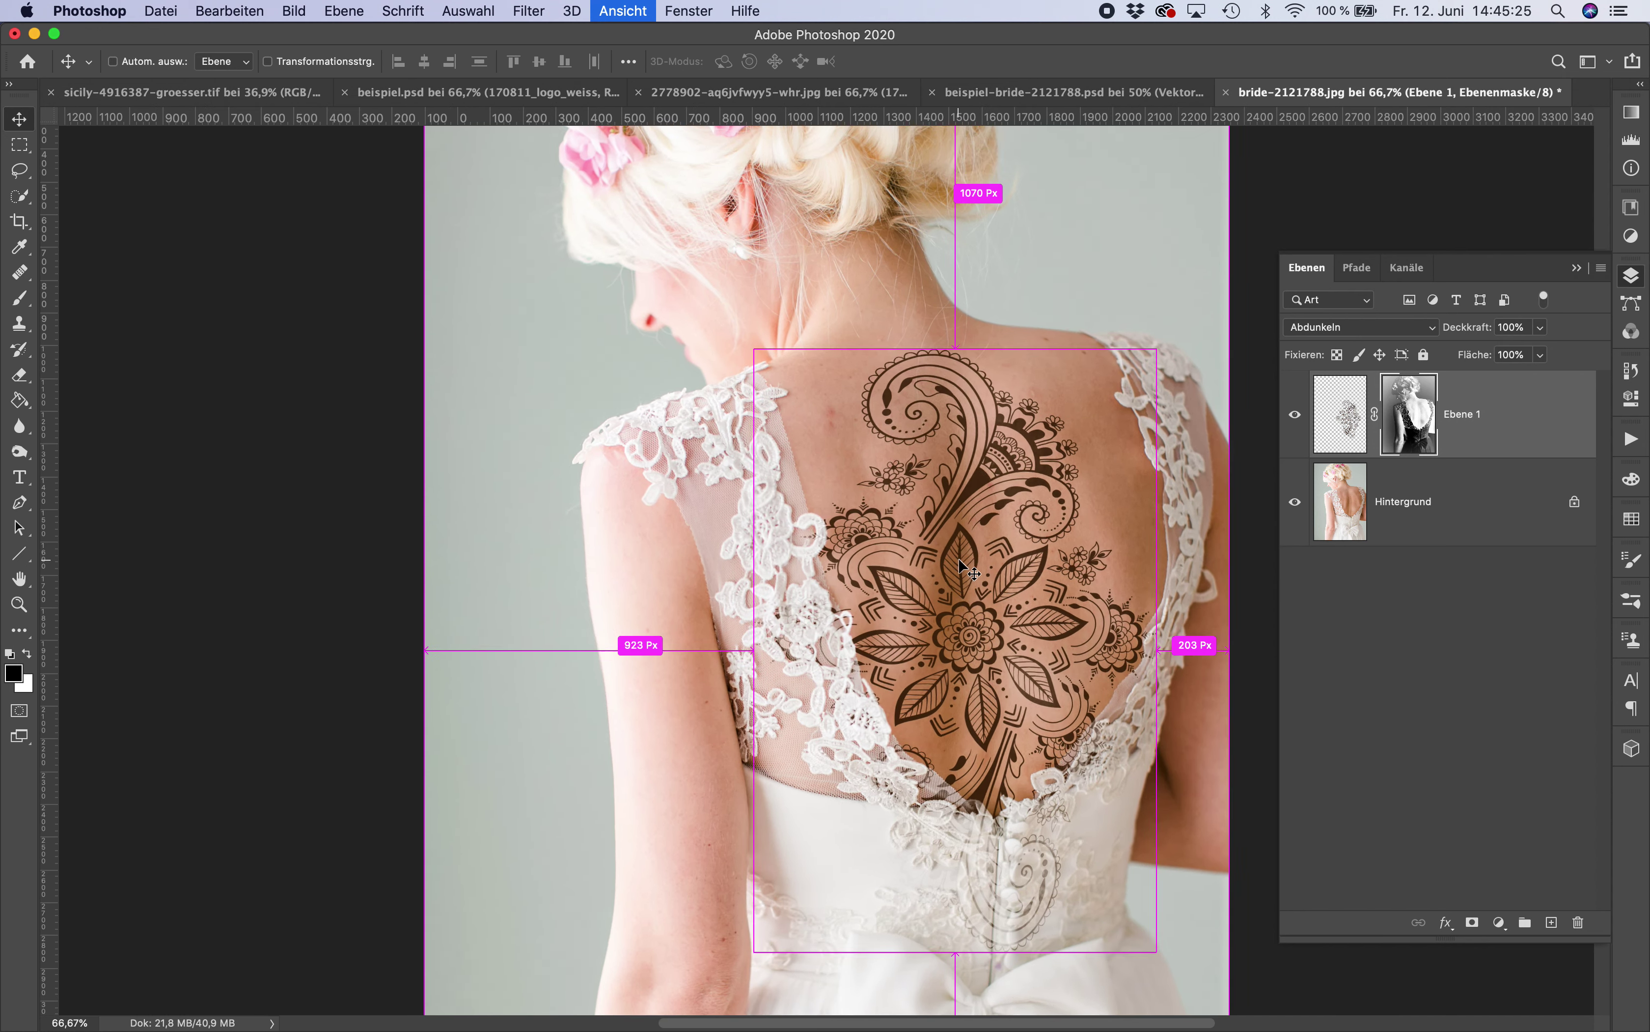
{"action": "scroll", "coordinate": [960, 566], "scroll_direction": "right", "scroll_amount": 3}
{"action": "scroll", "coordinate": [960, 567], "scroll_direction": "down", "scroll_amount": 1}
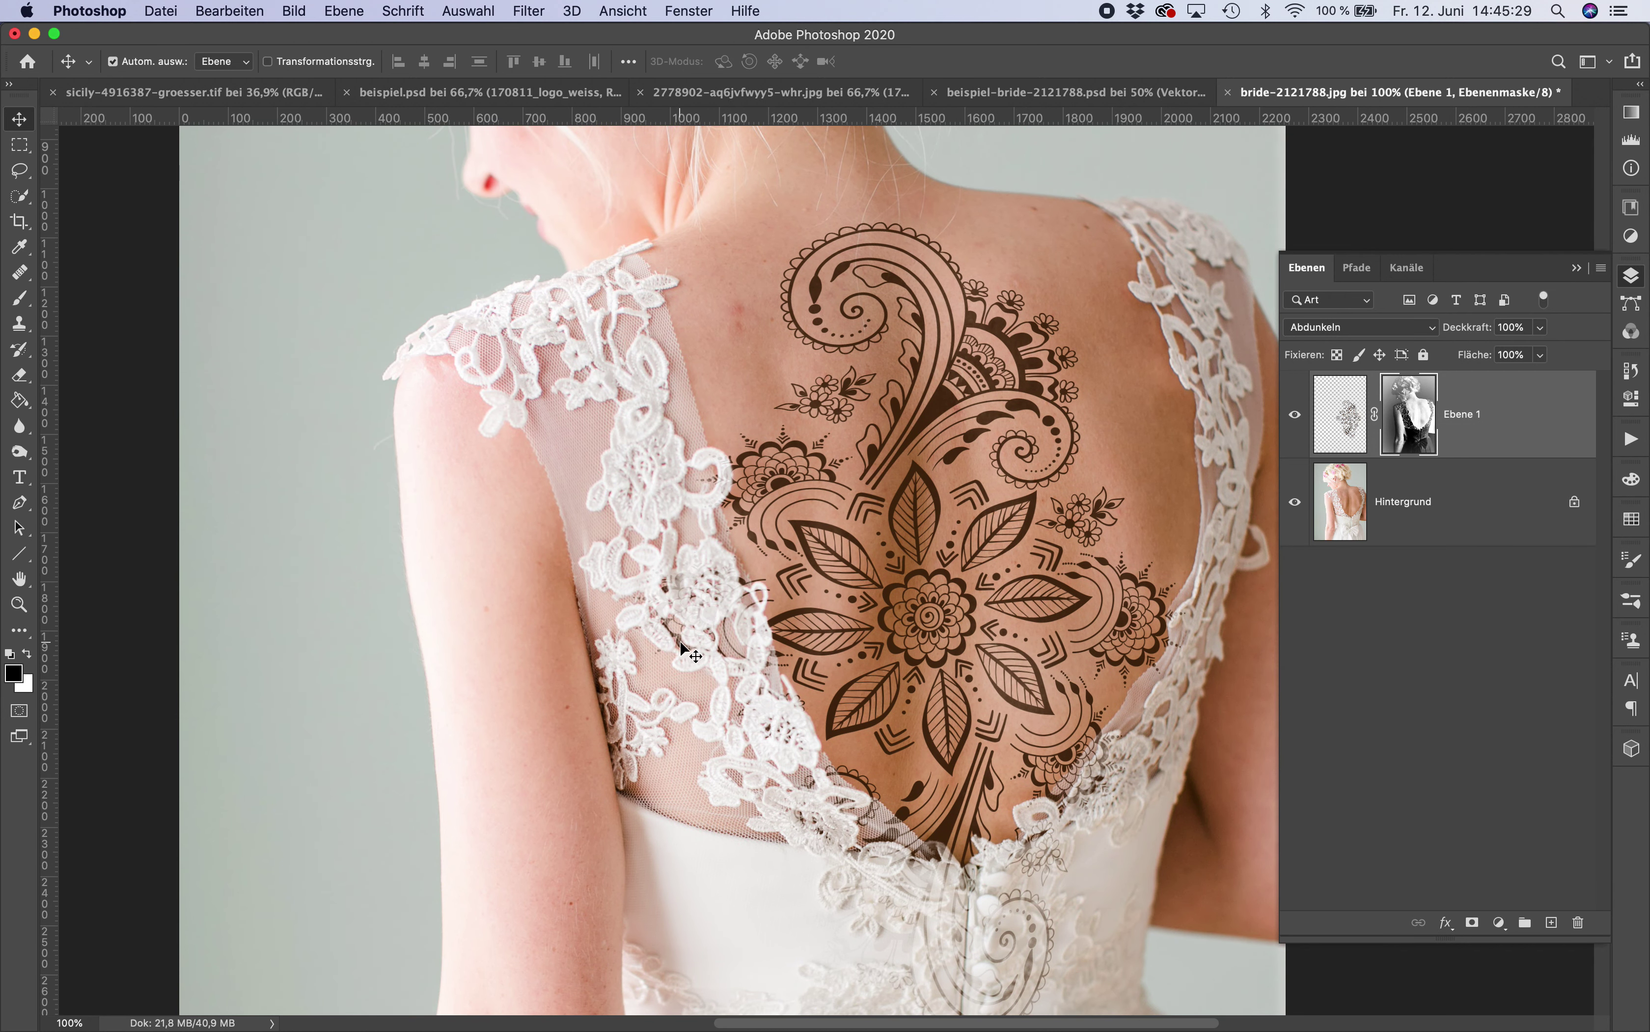
Step: Zoom to 300% where the ornament meets the lace on the left, with the Brush tool ready
{"action": "key", "text": "super+plus"}
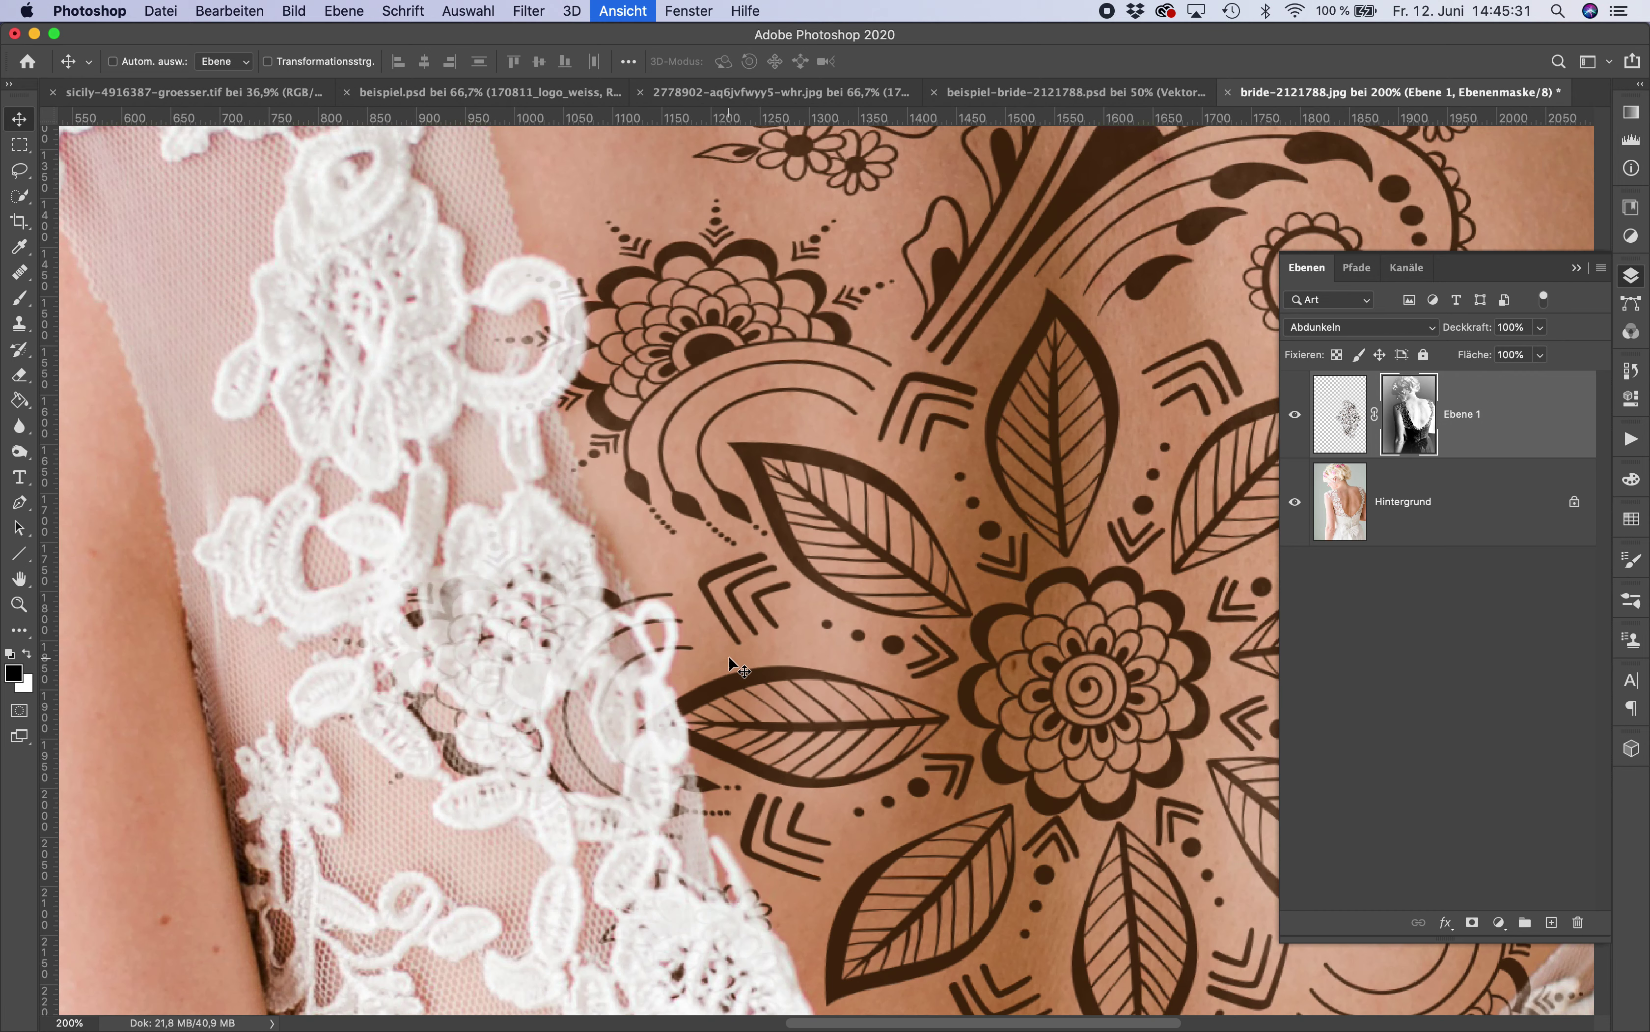
{"action": "key", "text": "super+plus"}
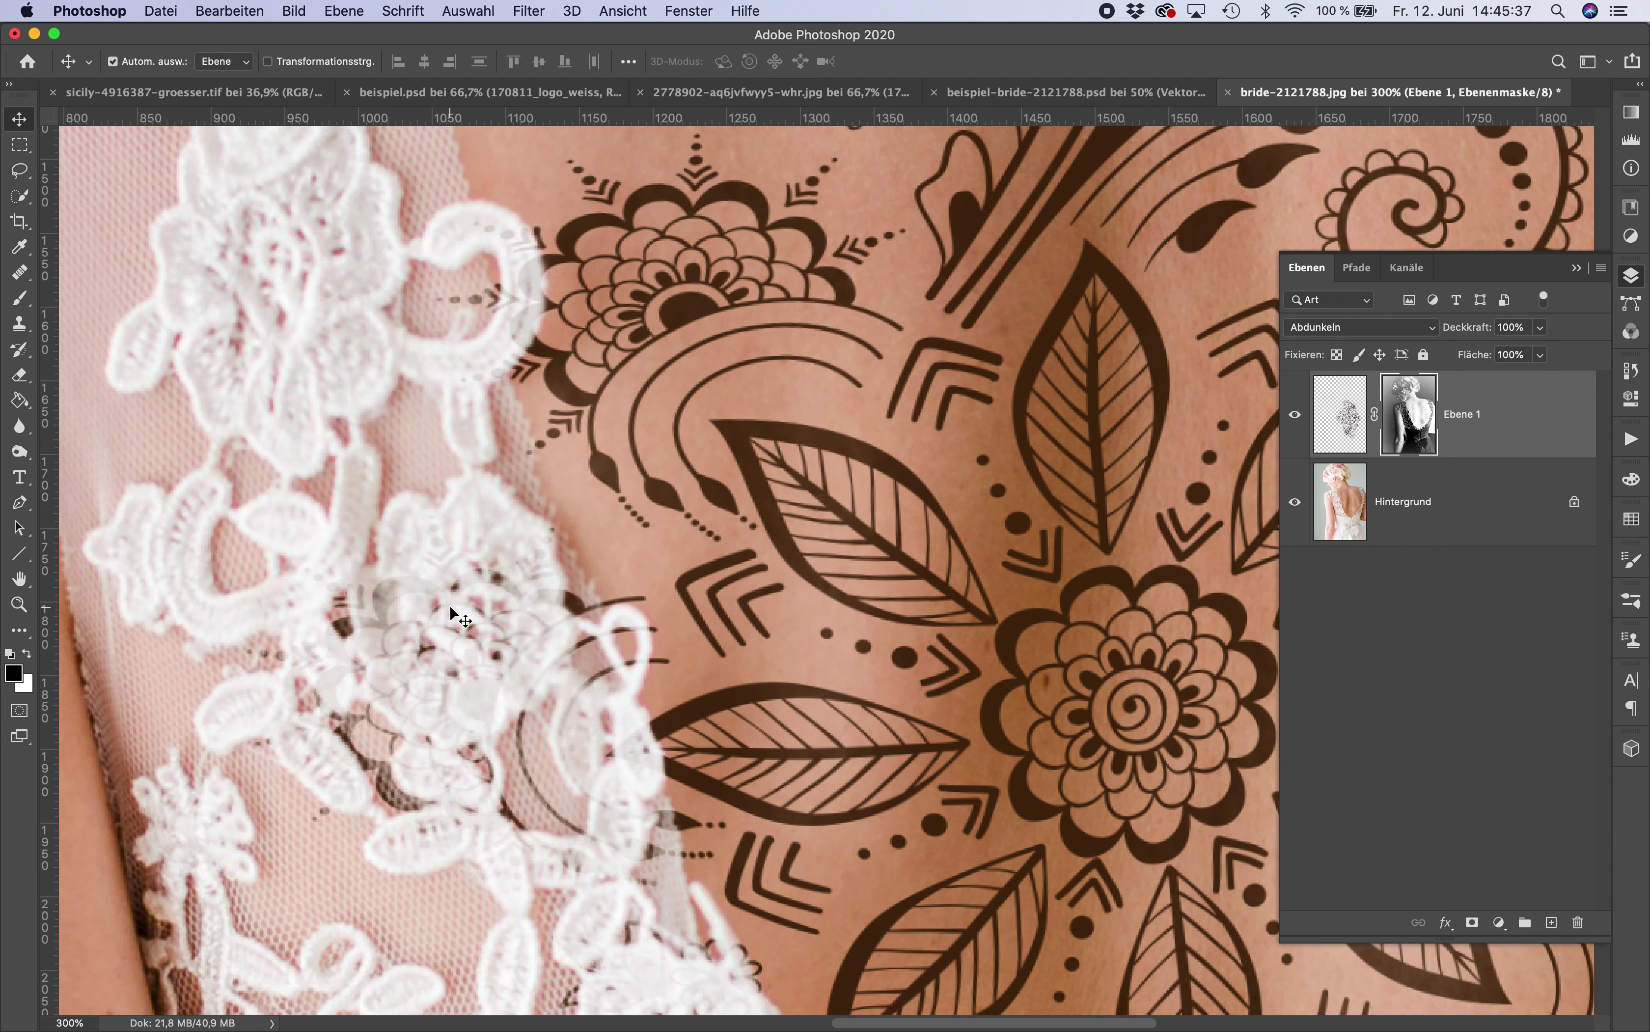
{"action": "scroll", "coordinate": [474, 645], "scroll_direction": "down", "scroll_amount": 3}
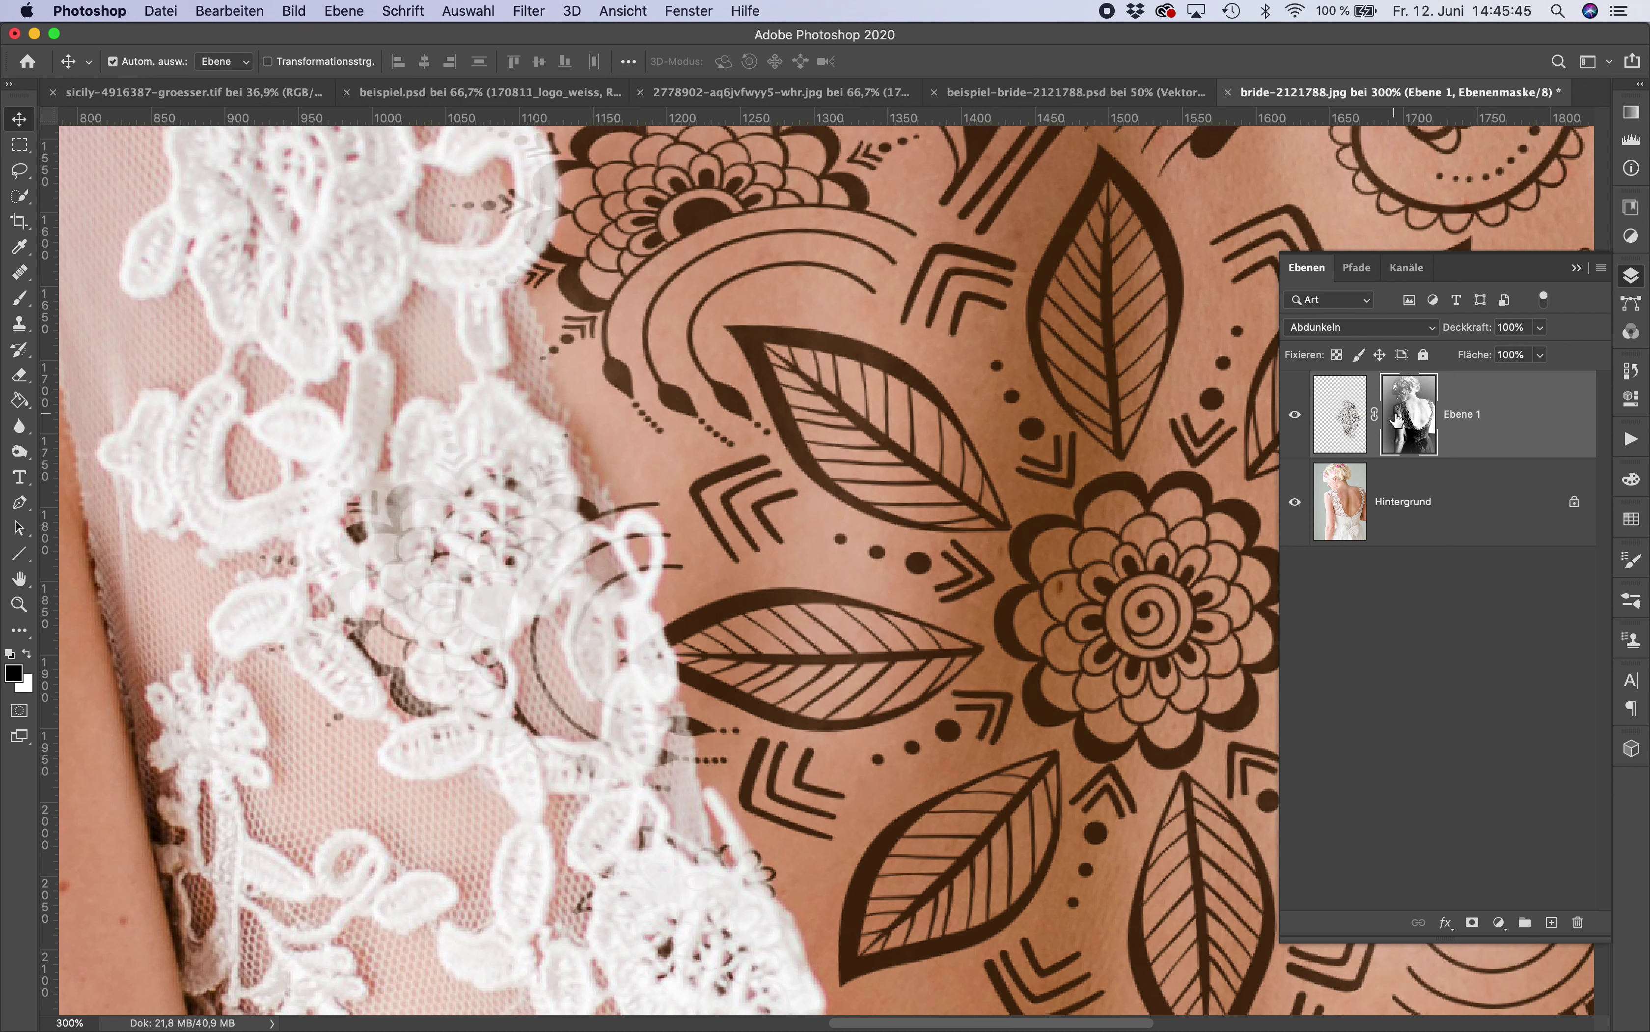
{"action": "left_click", "coordinate": [20, 298]}
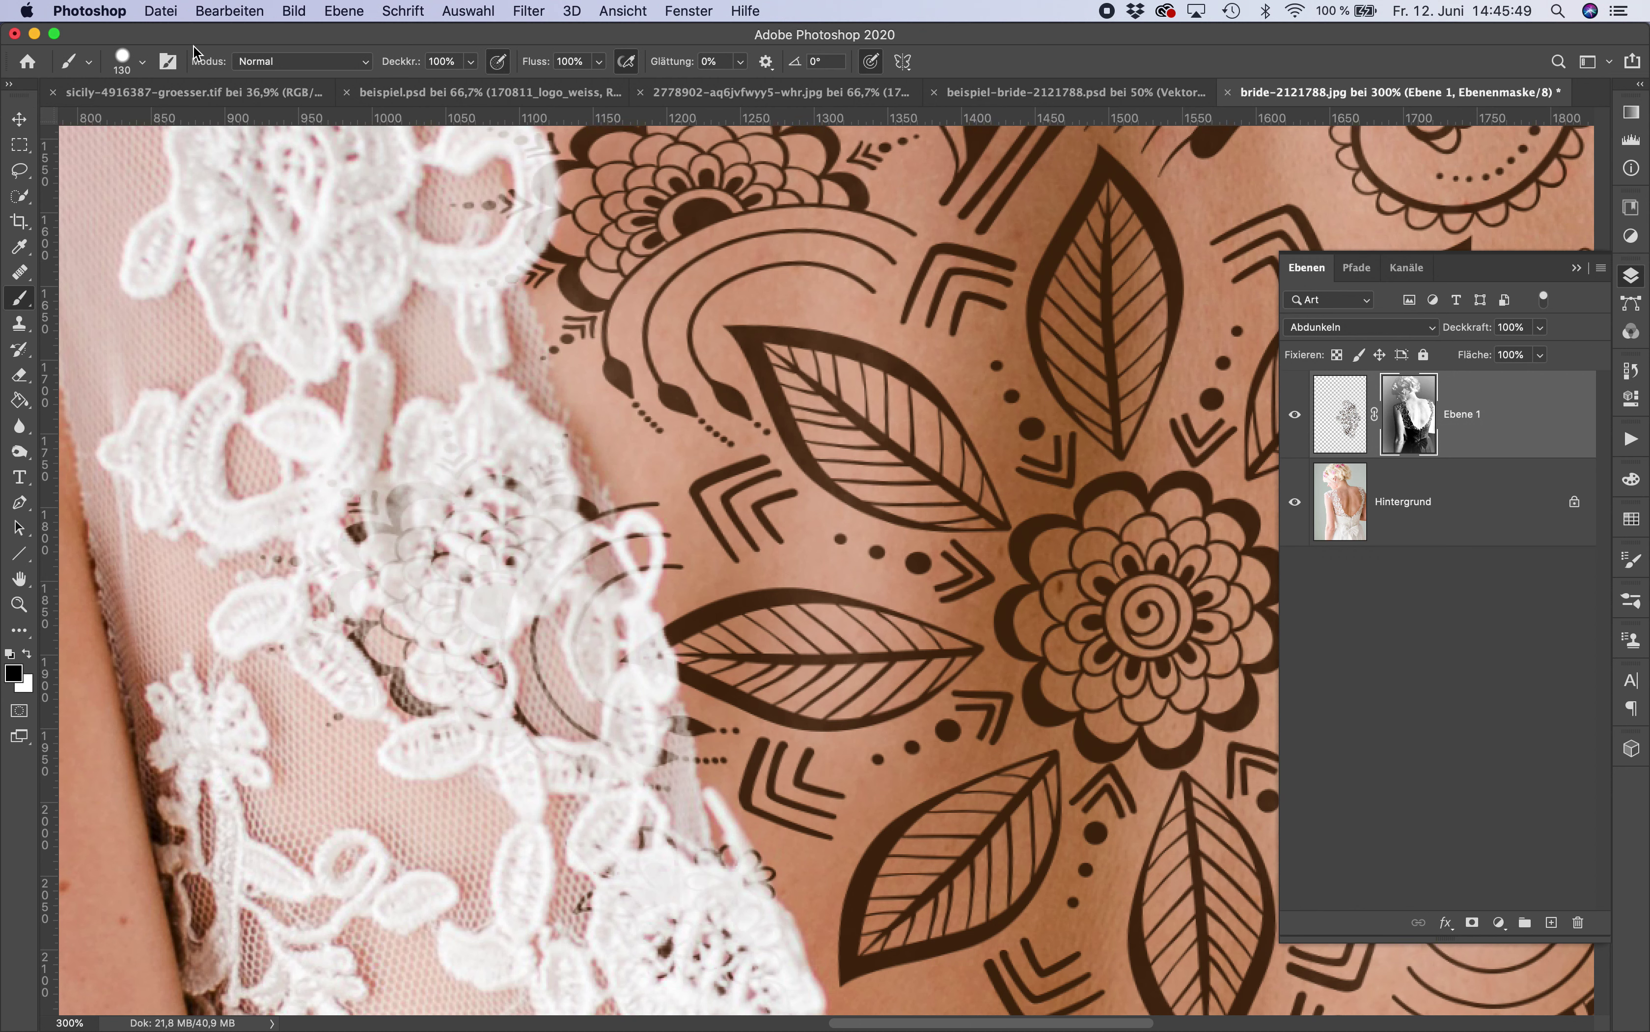
Step: Set the brush to 41 px and paint the ornament out over the lace edge
{"action": "left_click", "coordinate": [143, 61]}
{"action": "left_click_drag", "start_coordinate": [146, 119], "coordinate": [123, 122]}
{"action": "left_click", "coordinate": [137, 125]}
{"action": "key", "text": "Return"}
{"action": "mouse_move", "coordinate": [420, 490]}
{"action": "left_mouse_down"}
{"action": "mouse_move", "coordinate": [399, 533]}
{"action": "mouse_move", "coordinate": [379, 489]}
{"action": "mouse_move", "coordinate": [397, 519]}
{"action": "mouse_move", "coordinate": [465, 469]}
{"action": "mouse_move", "coordinate": [565, 513]}
{"action": "left_mouse_up"}
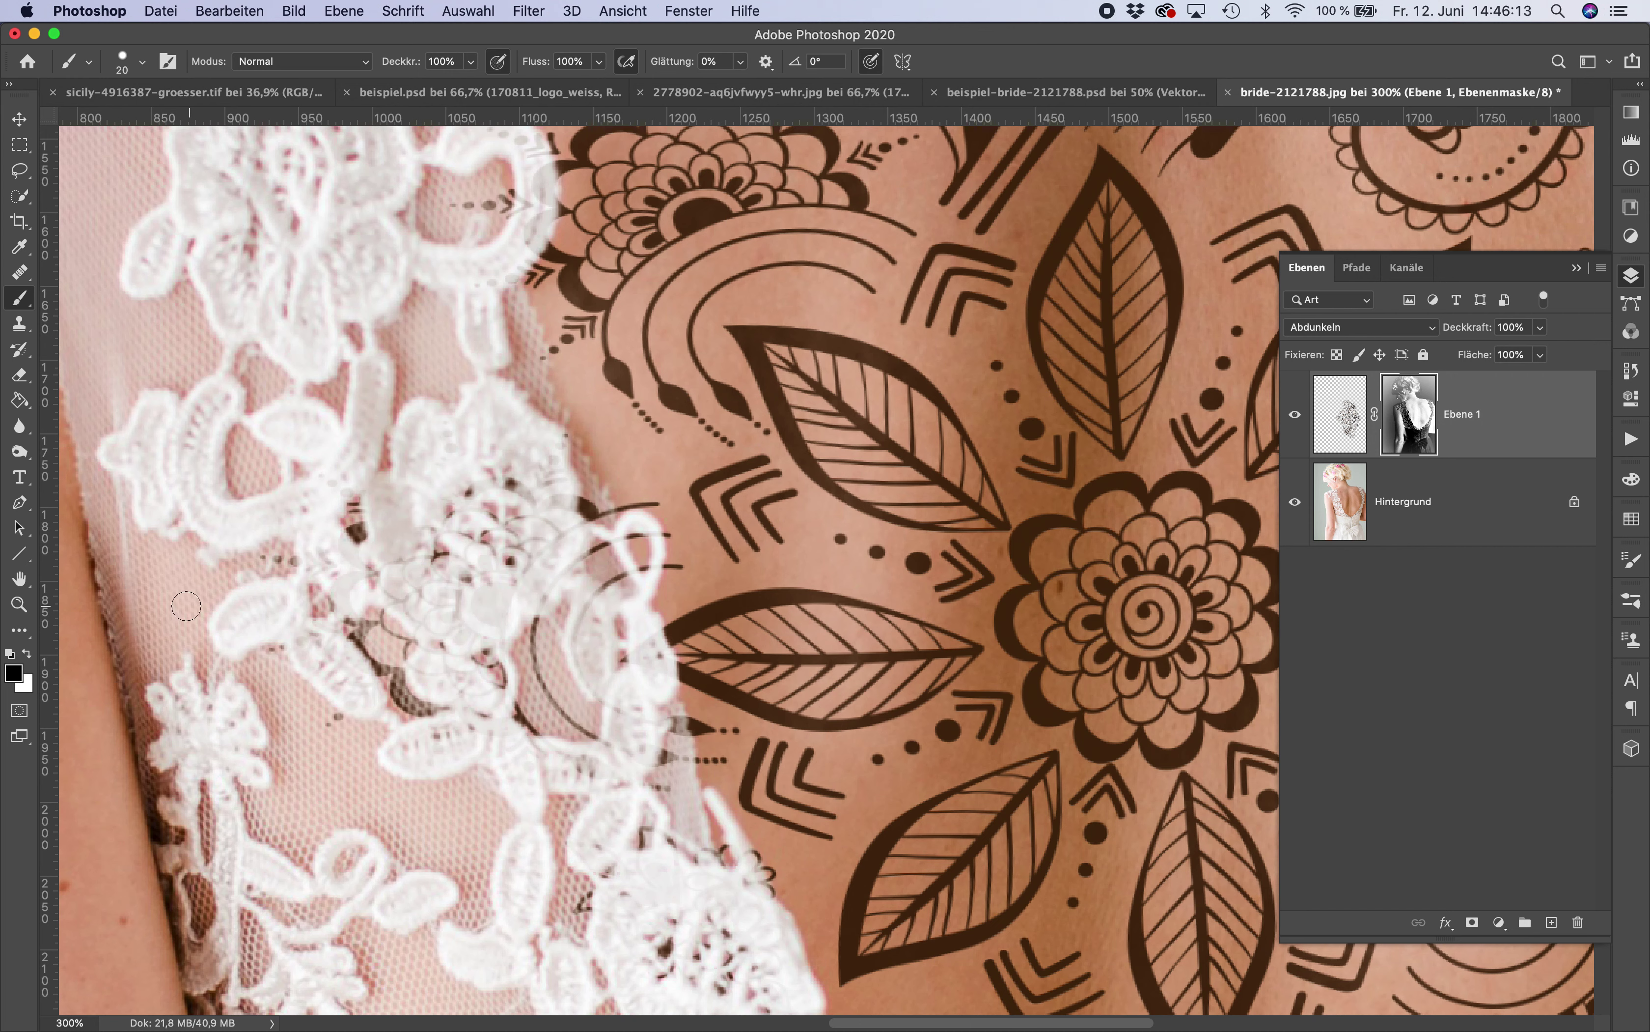
Step: Try a dark grey painting colour, return to black, and mask more ornament over the lace
{"action": "left_click", "coordinate": [14, 673]}
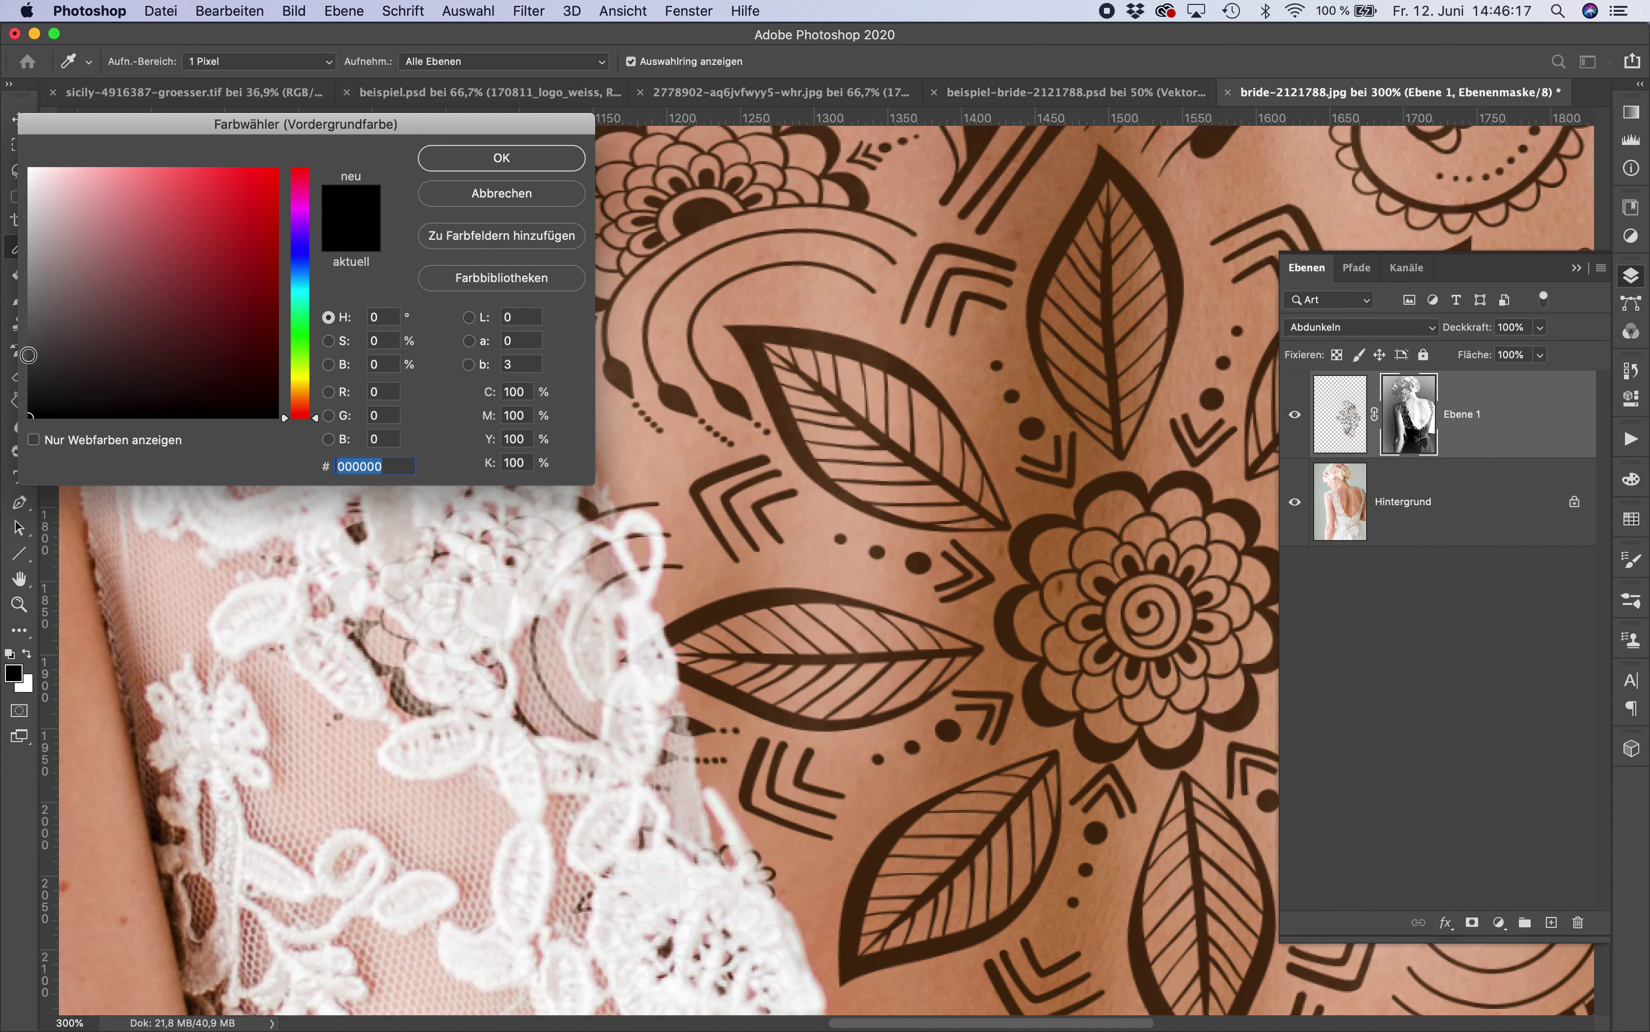
{"action": "left_click", "coordinate": [30, 359]}
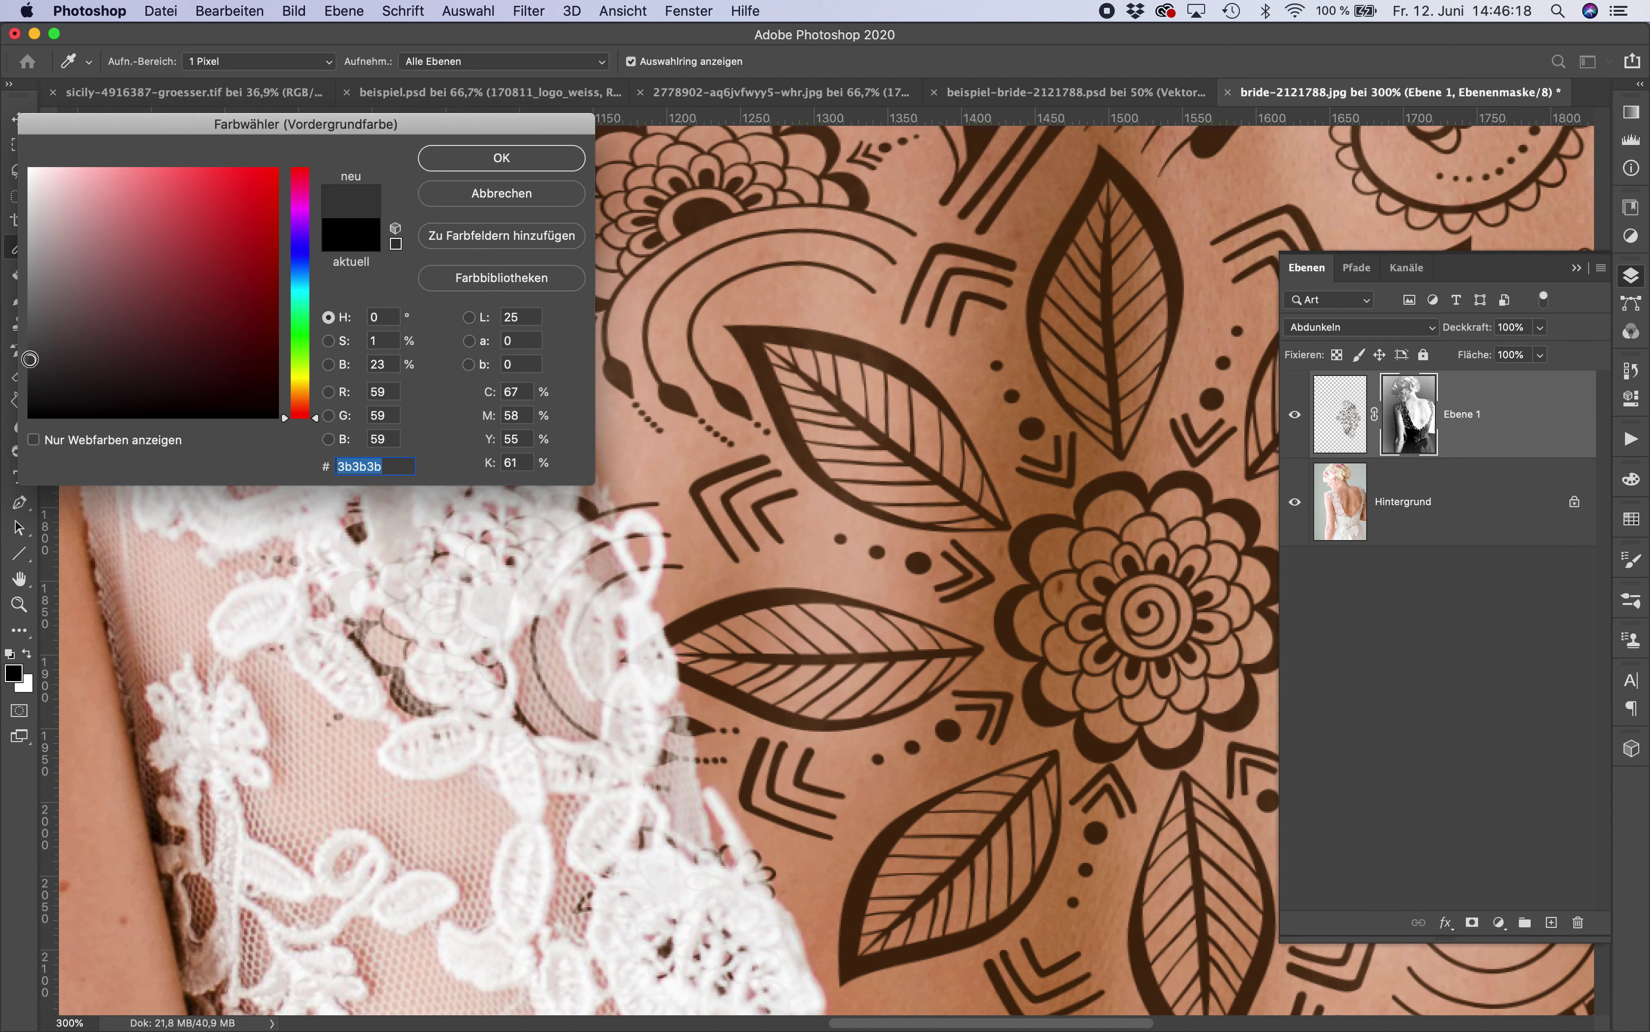
{"action": "left_click", "coordinate": [464, 153]}
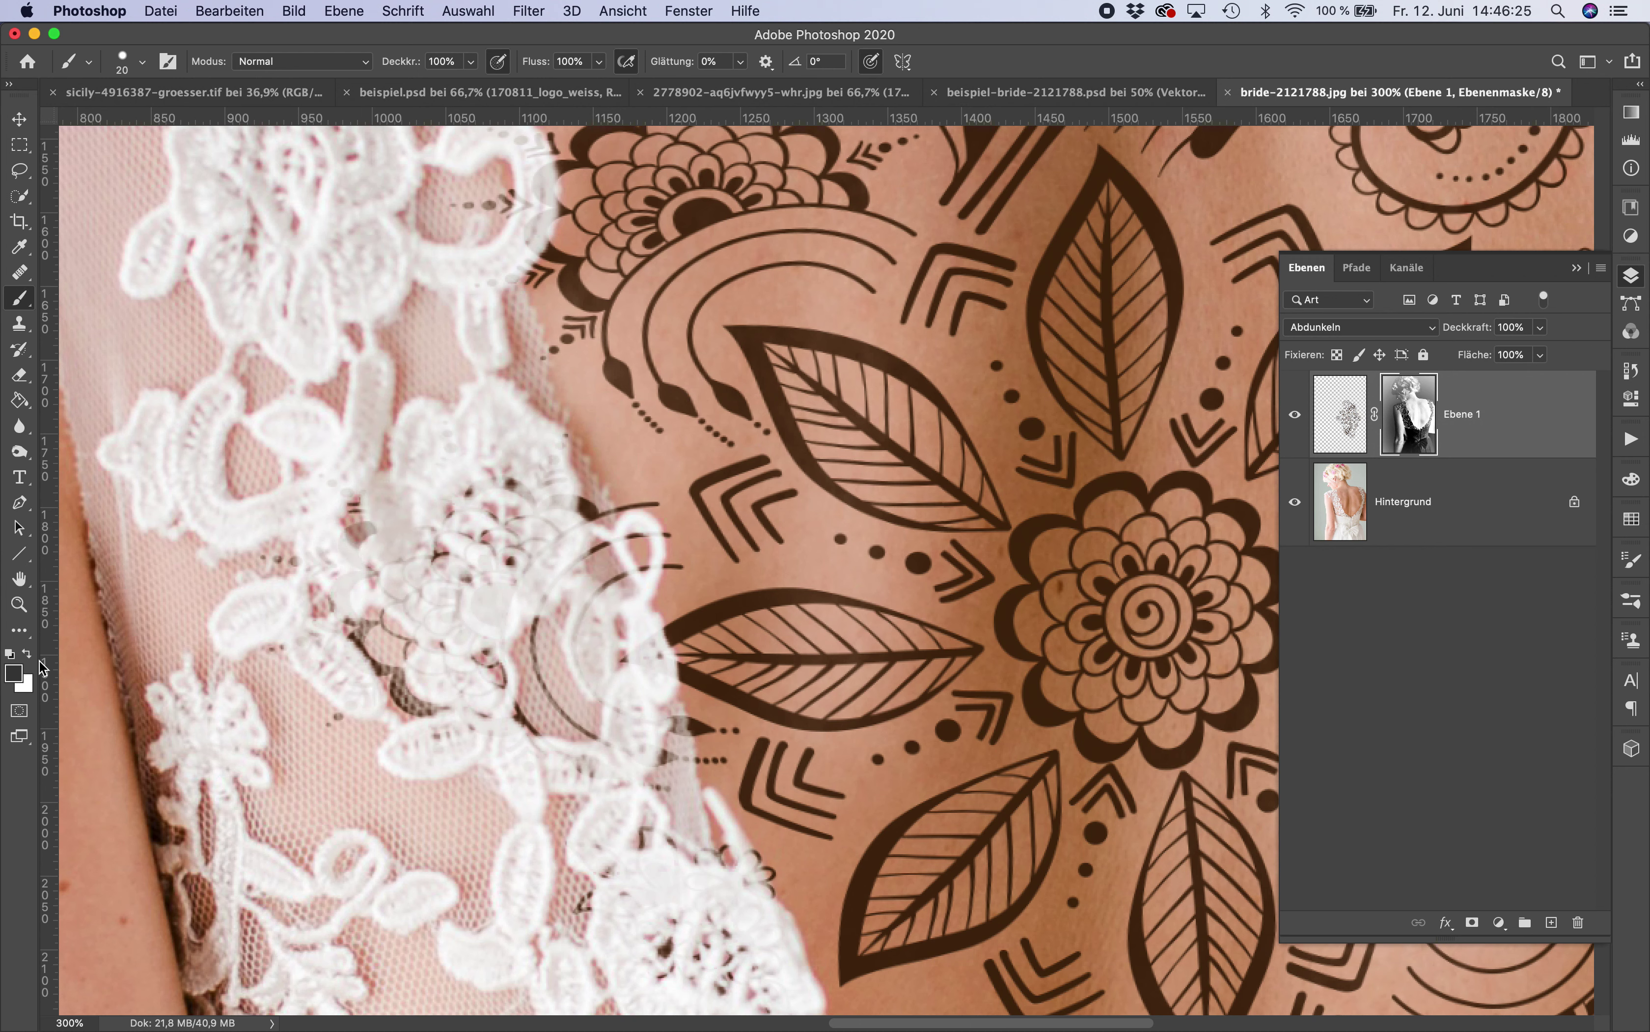
{"action": "left_click", "coordinate": [26, 654]}
{"action": "left_click", "coordinate": [30, 654]}
{"action": "left_click_drag", "start_coordinate": [385, 544], "coordinate": [379, 527]}
Step: Shrink the brush to 11 px, keep the near-black colour, and zoom closer to 500%
{"action": "left_click", "coordinate": [142, 61]}
{"action": "left_click_drag", "start_coordinate": [119, 118], "coordinate": [115, 118]}
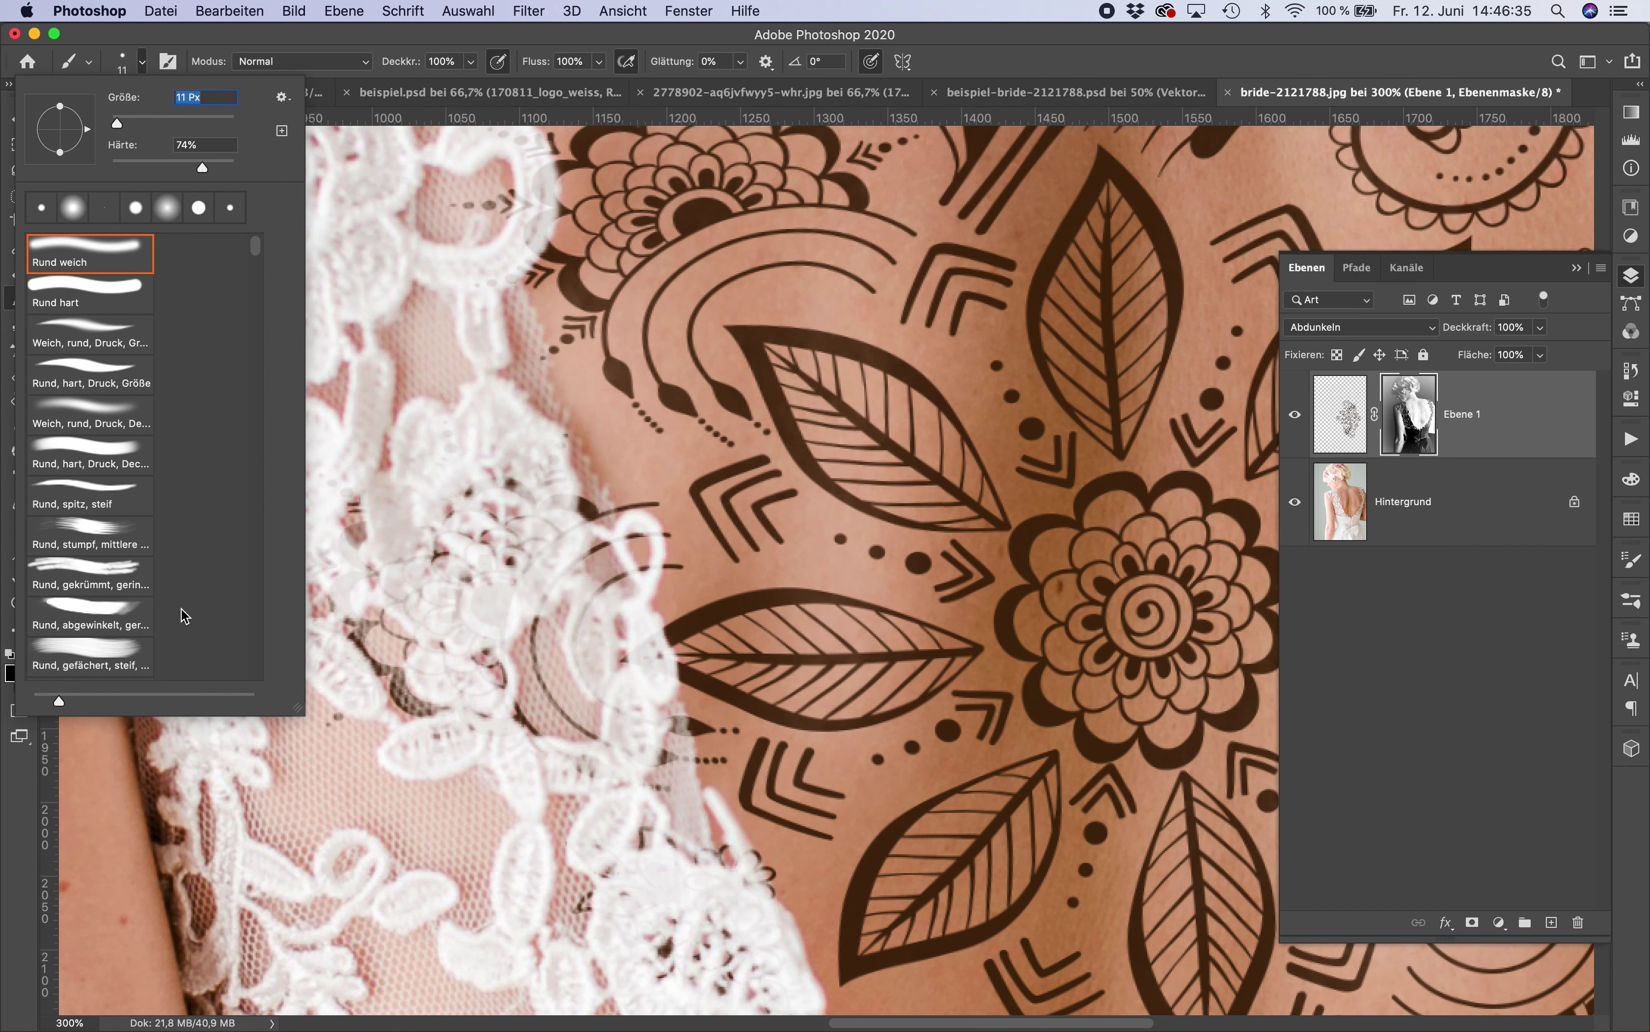
{"action": "key", "text": "Return"}
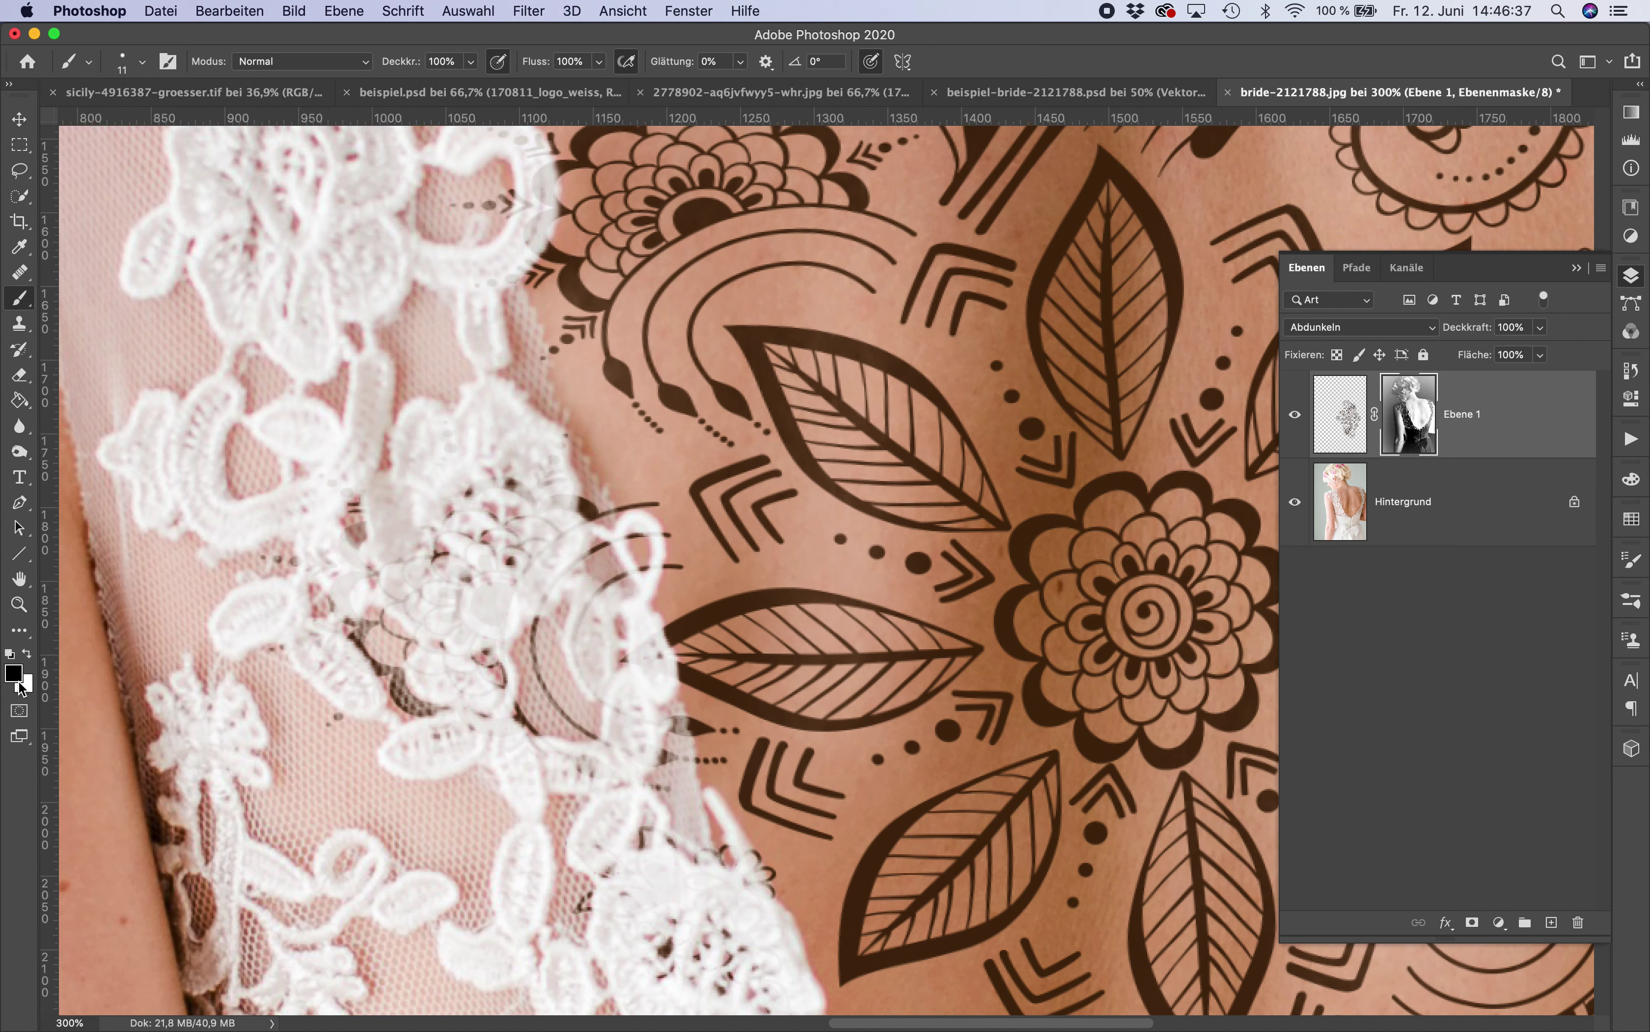
{"action": "left_click", "coordinate": [13, 674]}
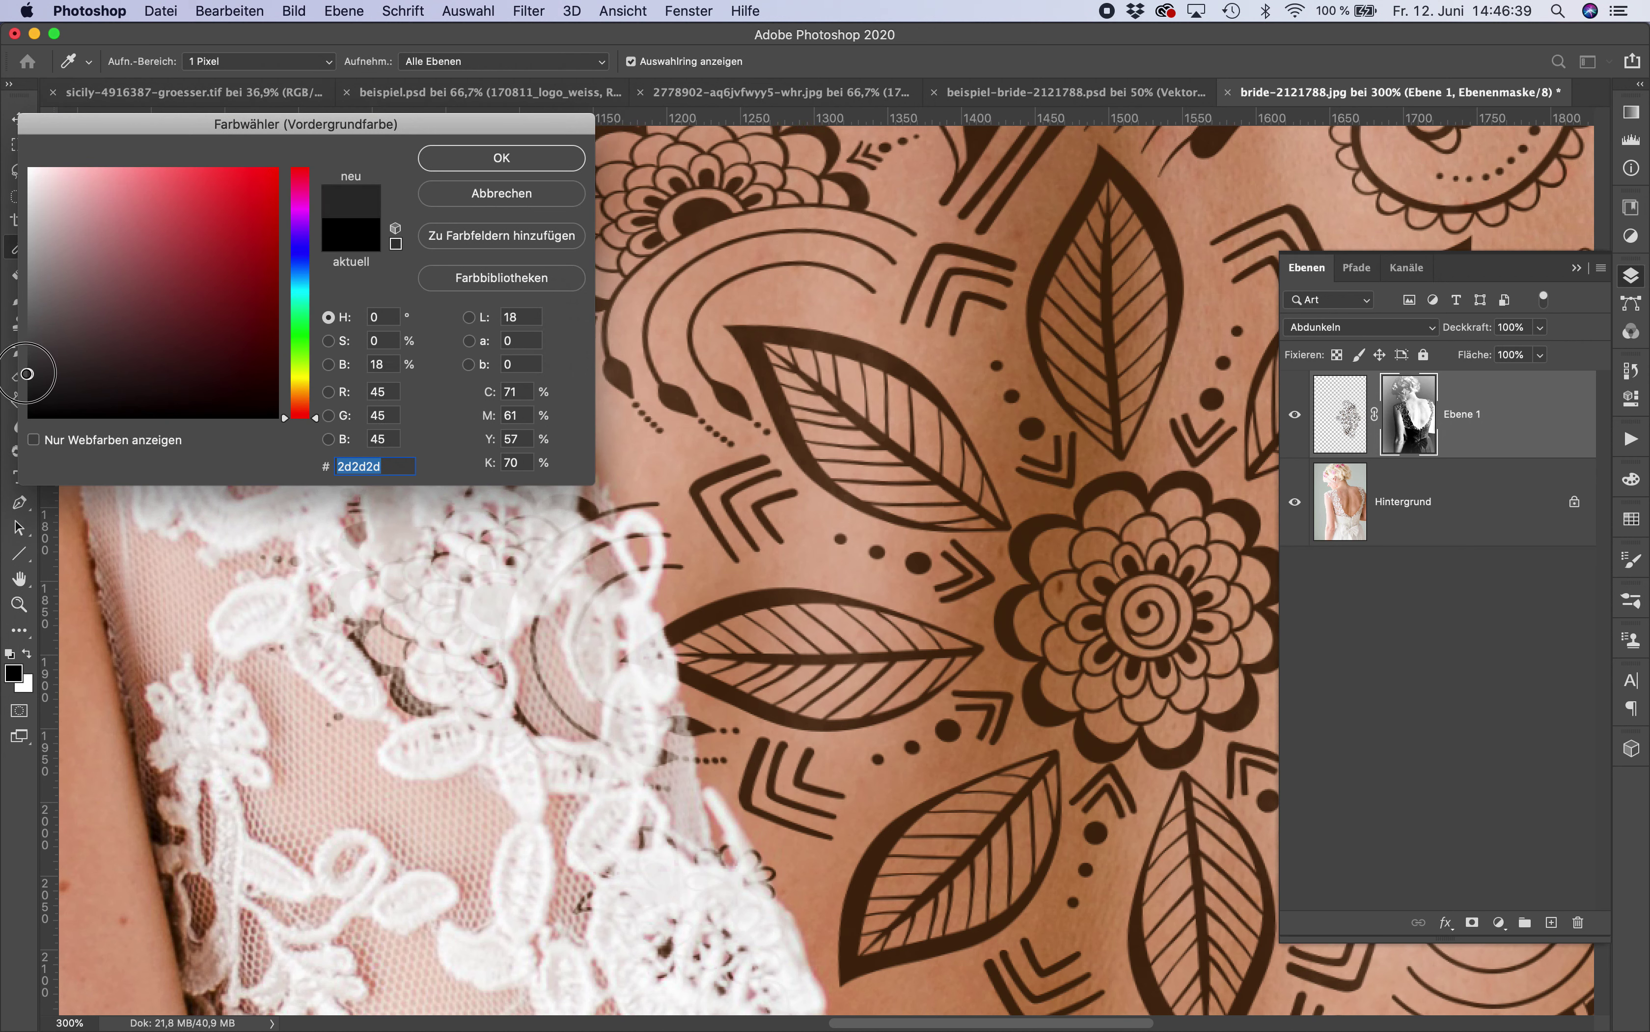
{"action": "left_click", "coordinate": [460, 164]}
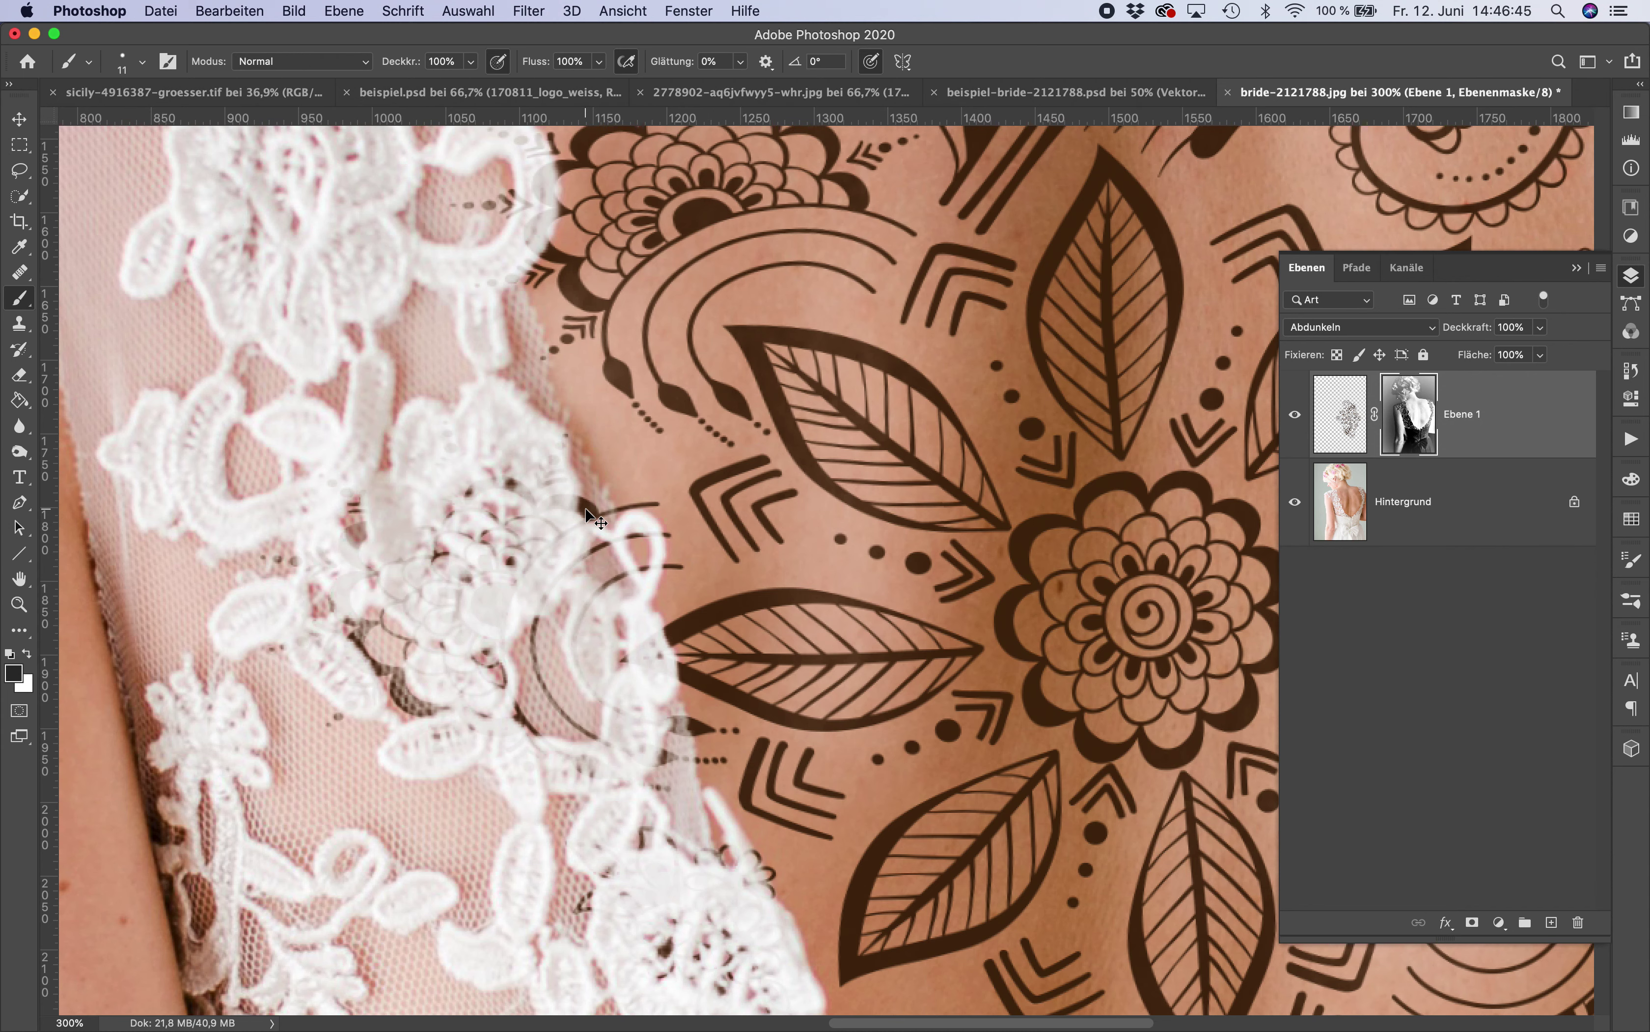
{"action": "key", "text": "super+plus"}
{"action": "key", "text": "super+plus"}
Step: Make the mask brush fully soft with 0% hardness
{"action": "scroll", "coordinate": [586, 509], "scroll_direction": "left", "scroll_amount": 3}
{"action": "scroll", "coordinate": [586, 509], "scroll_direction": "up", "scroll_amount": 1}
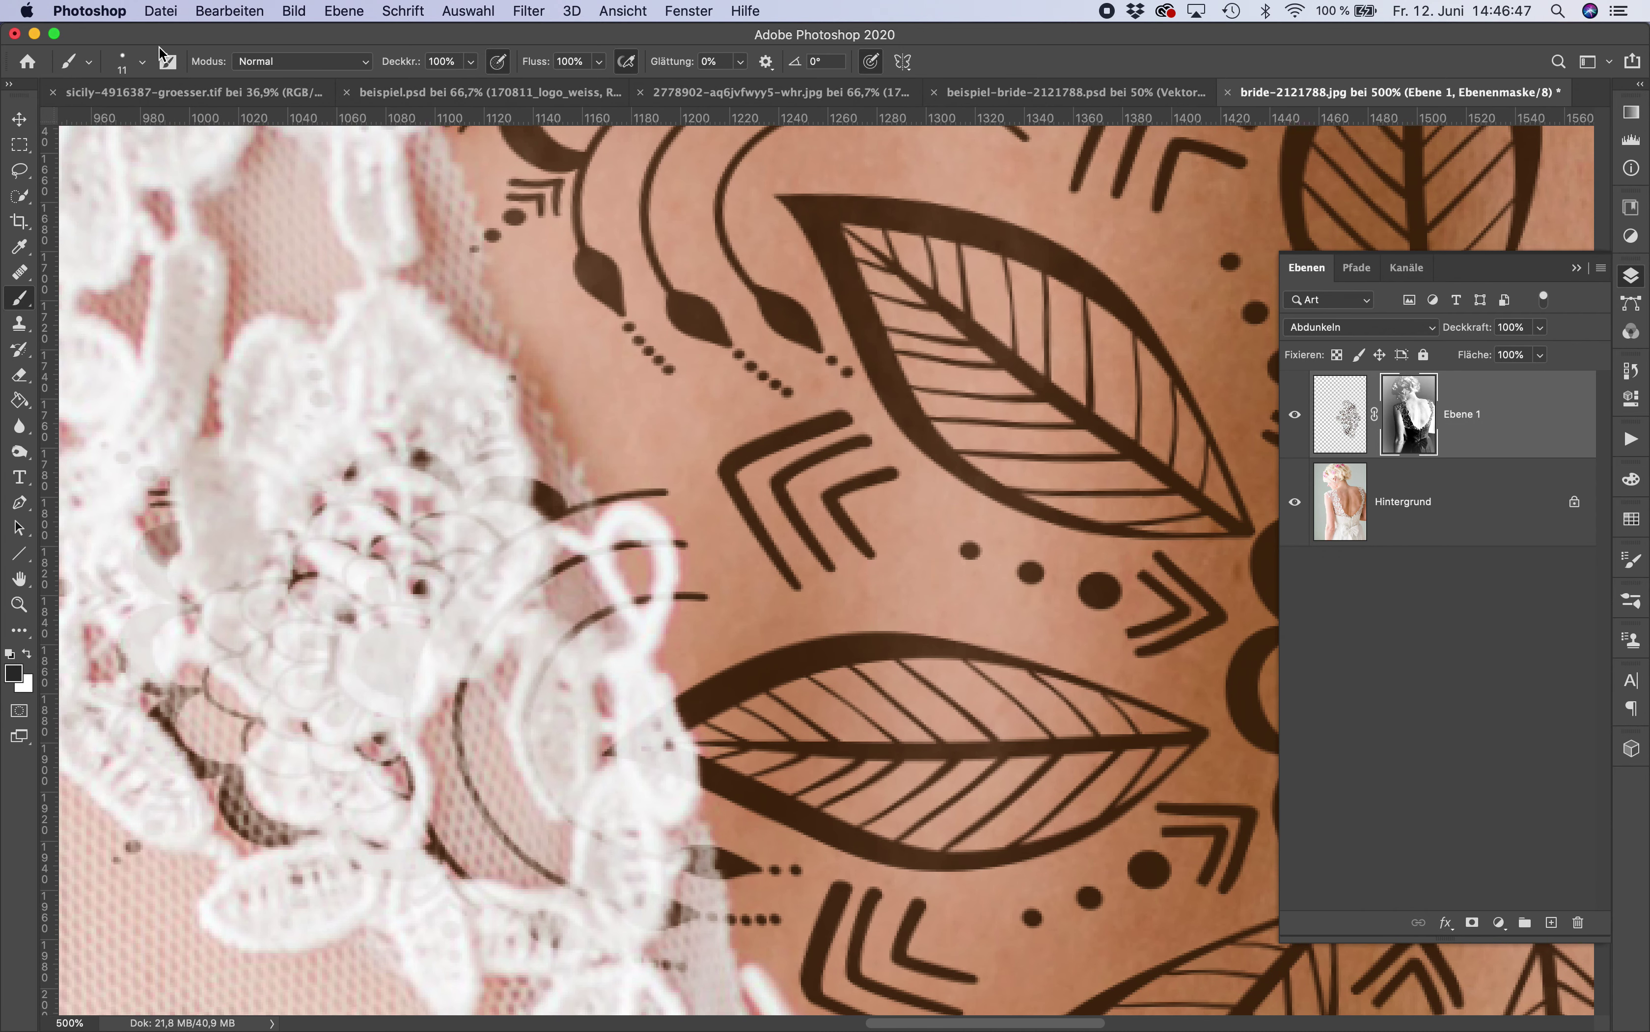
{"action": "left_click", "coordinate": [143, 61]}
{"action": "mouse_move", "coordinate": [202, 167]}
{"action": "left_mouse_down"}
{"action": "mouse_move", "coordinate": [111, 167]}
{"action": "mouse_move", "coordinate": [115, 122]}
{"action": "left_mouse_up"}
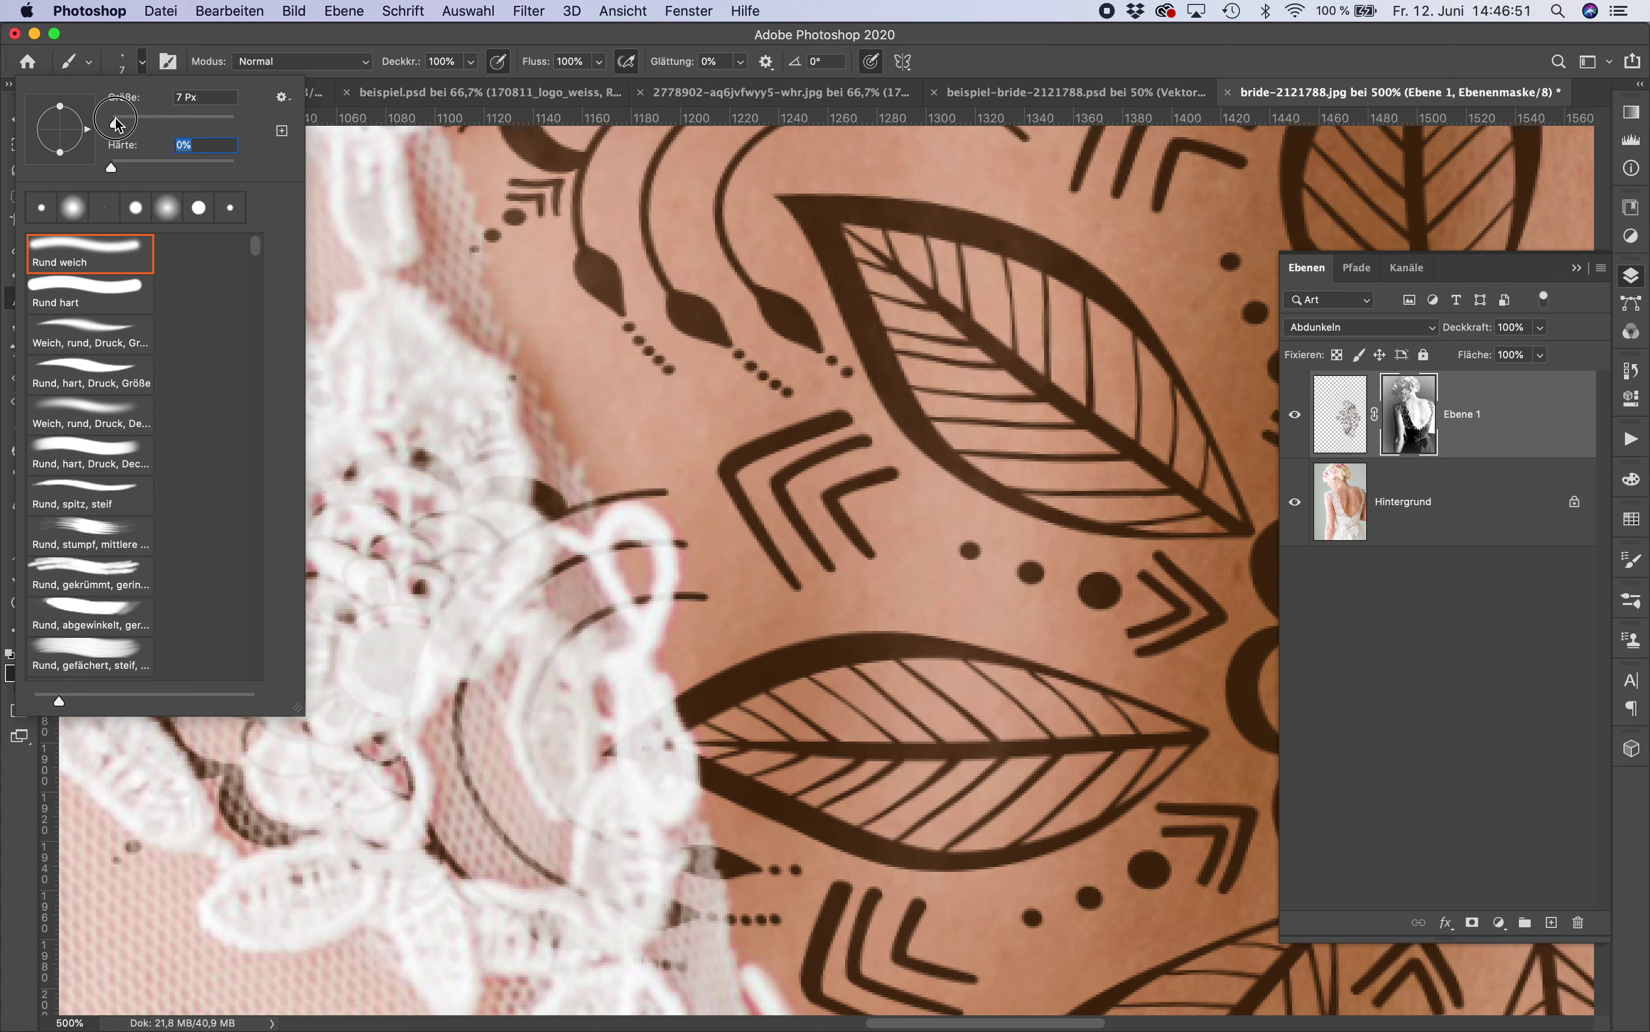
{"action": "left_click", "coordinate": [542, 502]}
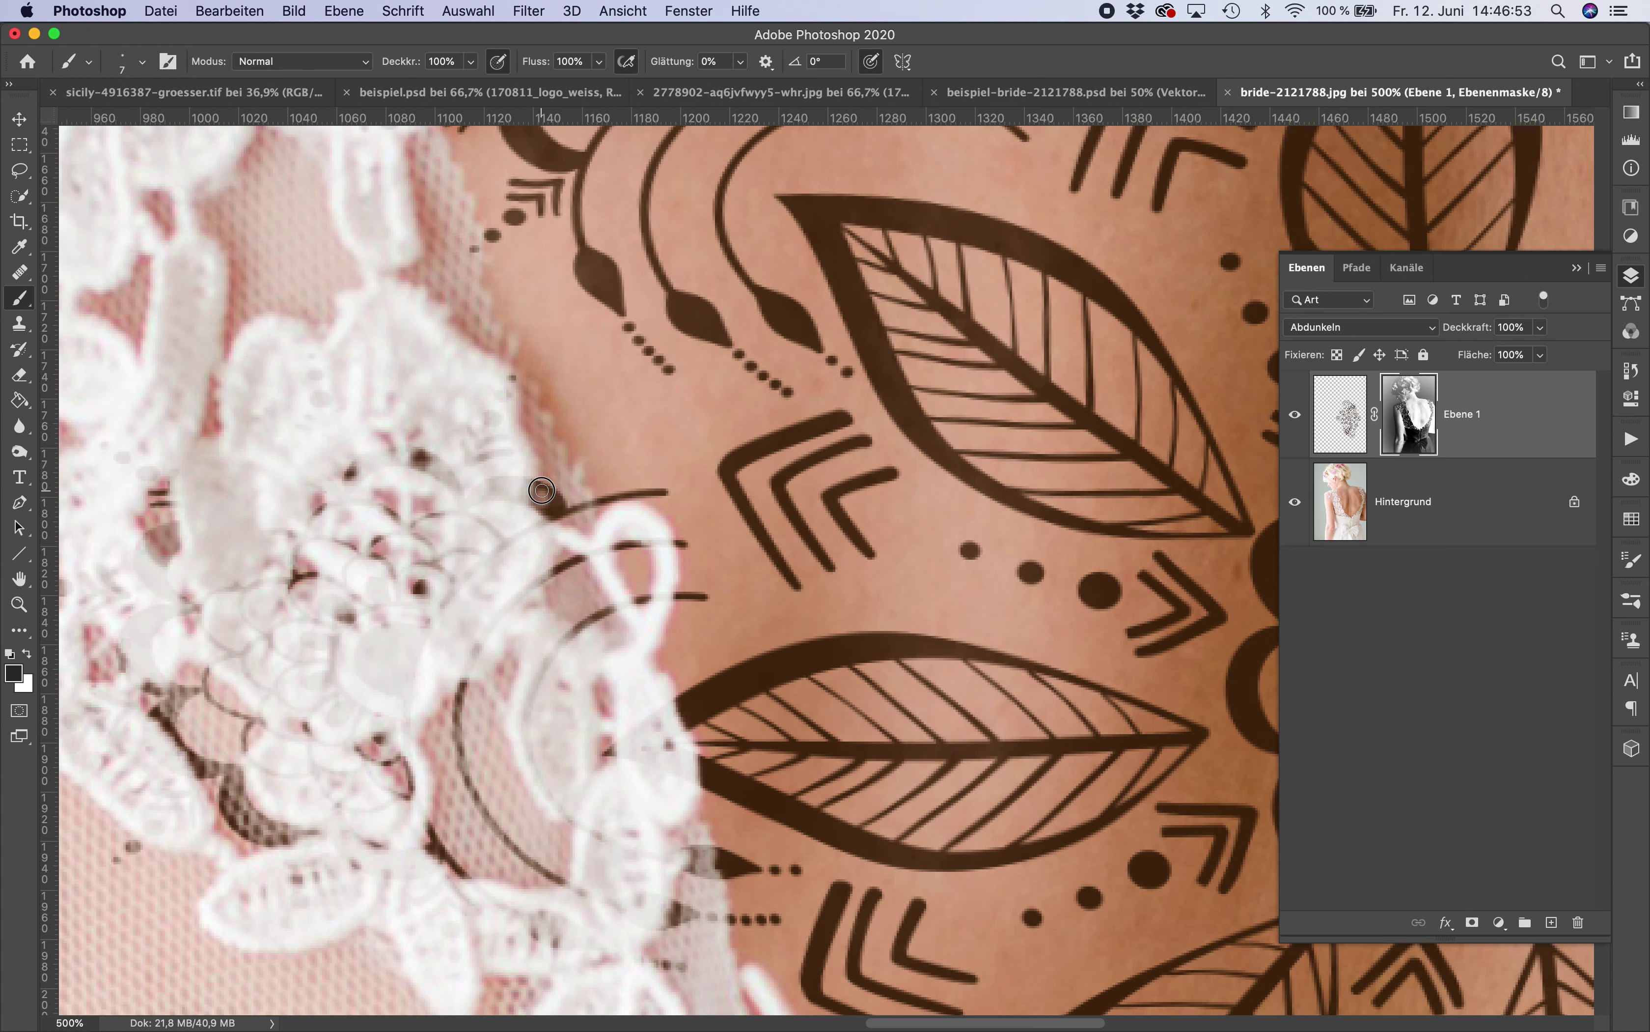
Step: Paint black on the mask along the lace edge to hide the ornament there
{"action": "left_click_drag", "start_coordinate": [548, 487], "coordinate": [545, 508]}
{"action": "scroll", "coordinate": [691, 613], "scroll_direction": "down", "scroll_amount": 5}
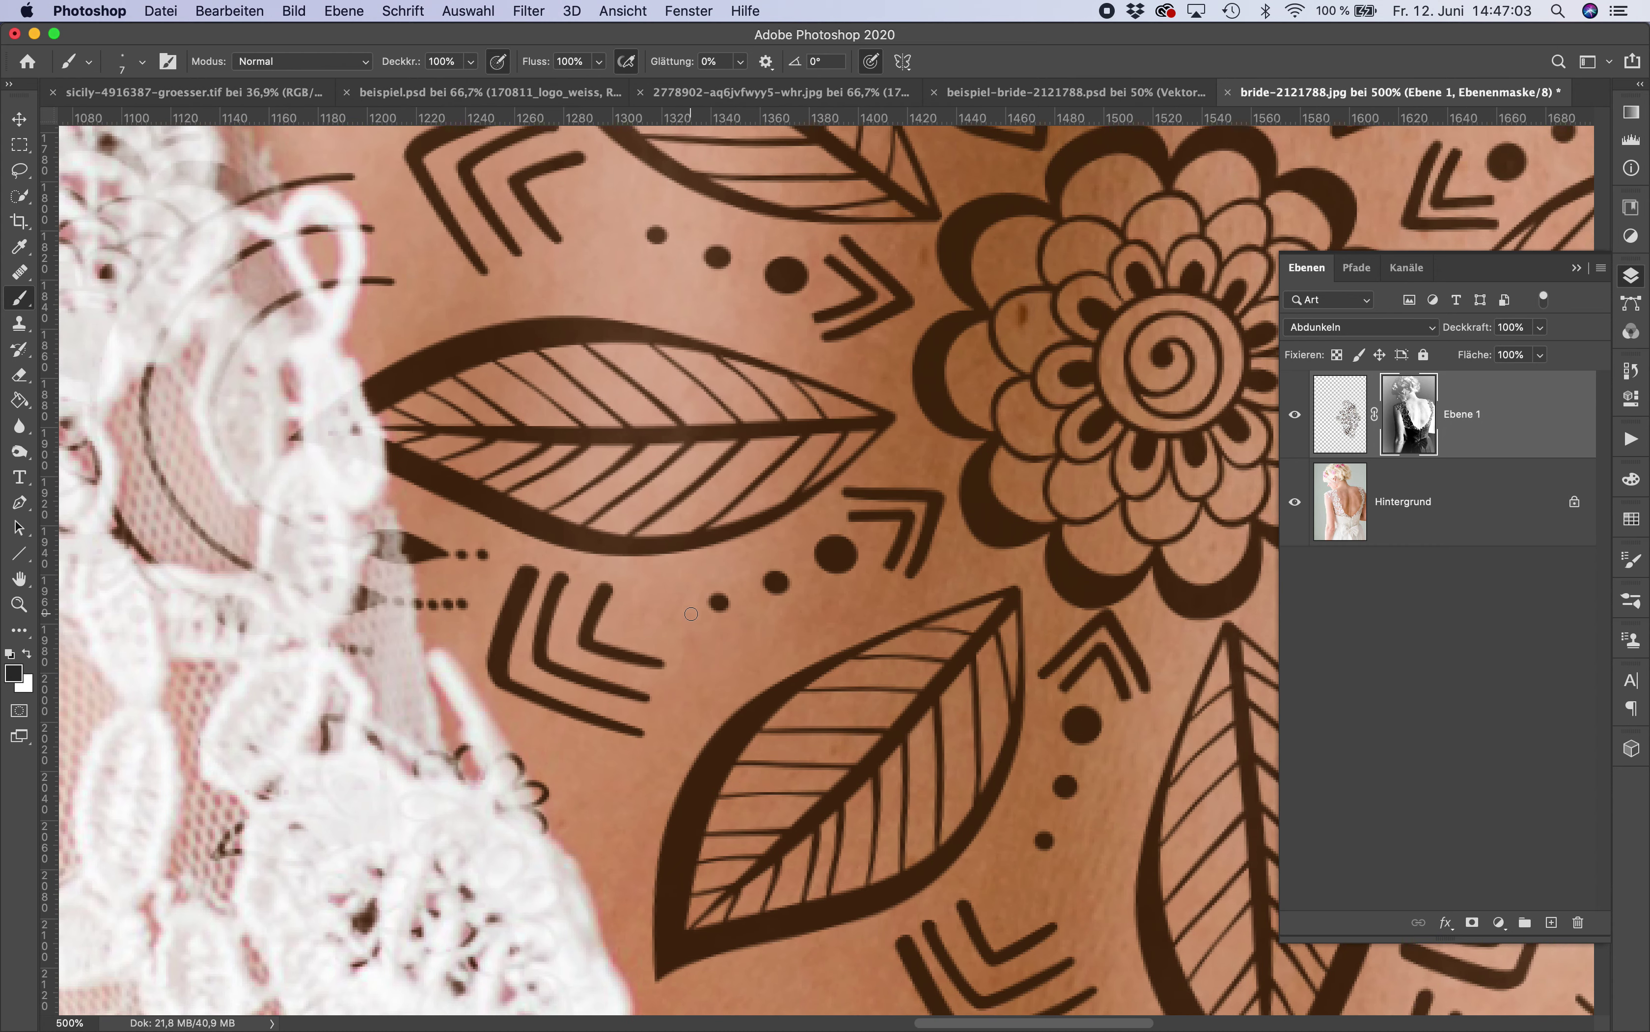
{"action": "scroll", "coordinate": [691, 614], "scroll_direction": "right", "scroll_amount": 3}
{"action": "scroll", "coordinate": [691, 613], "scroll_direction": "down", "scroll_amount": 5}
{"action": "scroll", "coordinate": [691, 613], "scroll_direction": "right", "scroll_amount": 3}
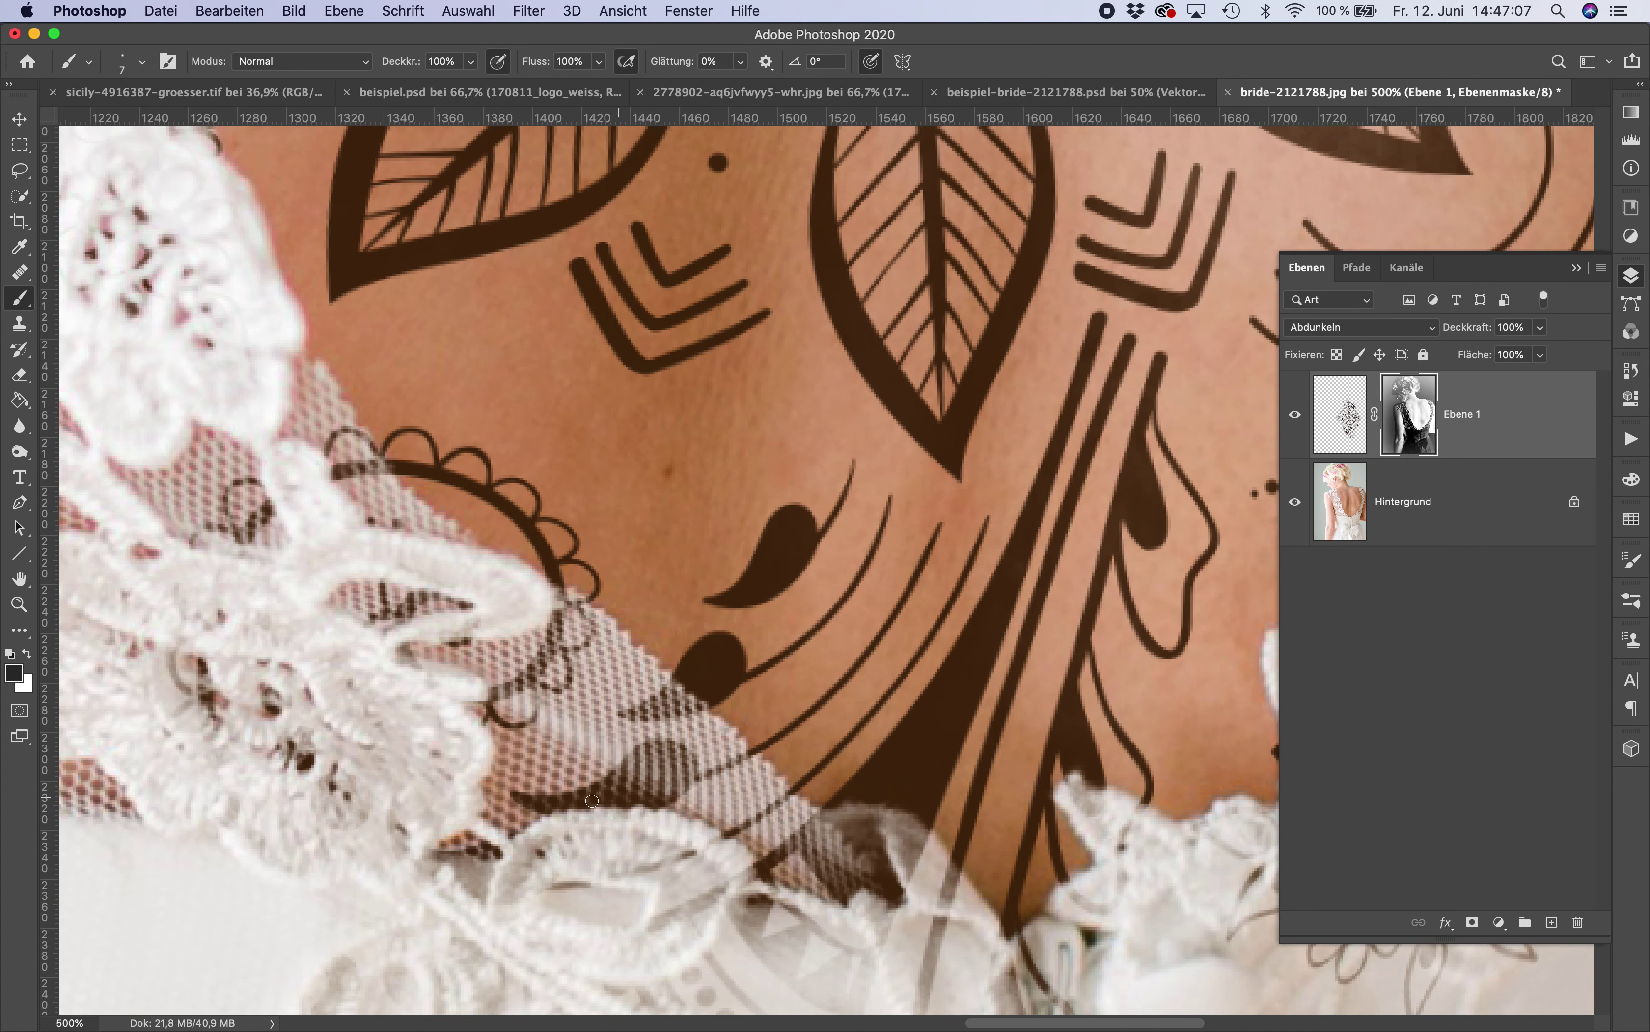
{"action": "scroll", "coordinate": [940, 689], "scroll_direction": "down", "scroll_amount": 10}
{"action": "scroll", "coordinate": [939, 689], "scroll_direction": "right", "scroll_amount": 3}
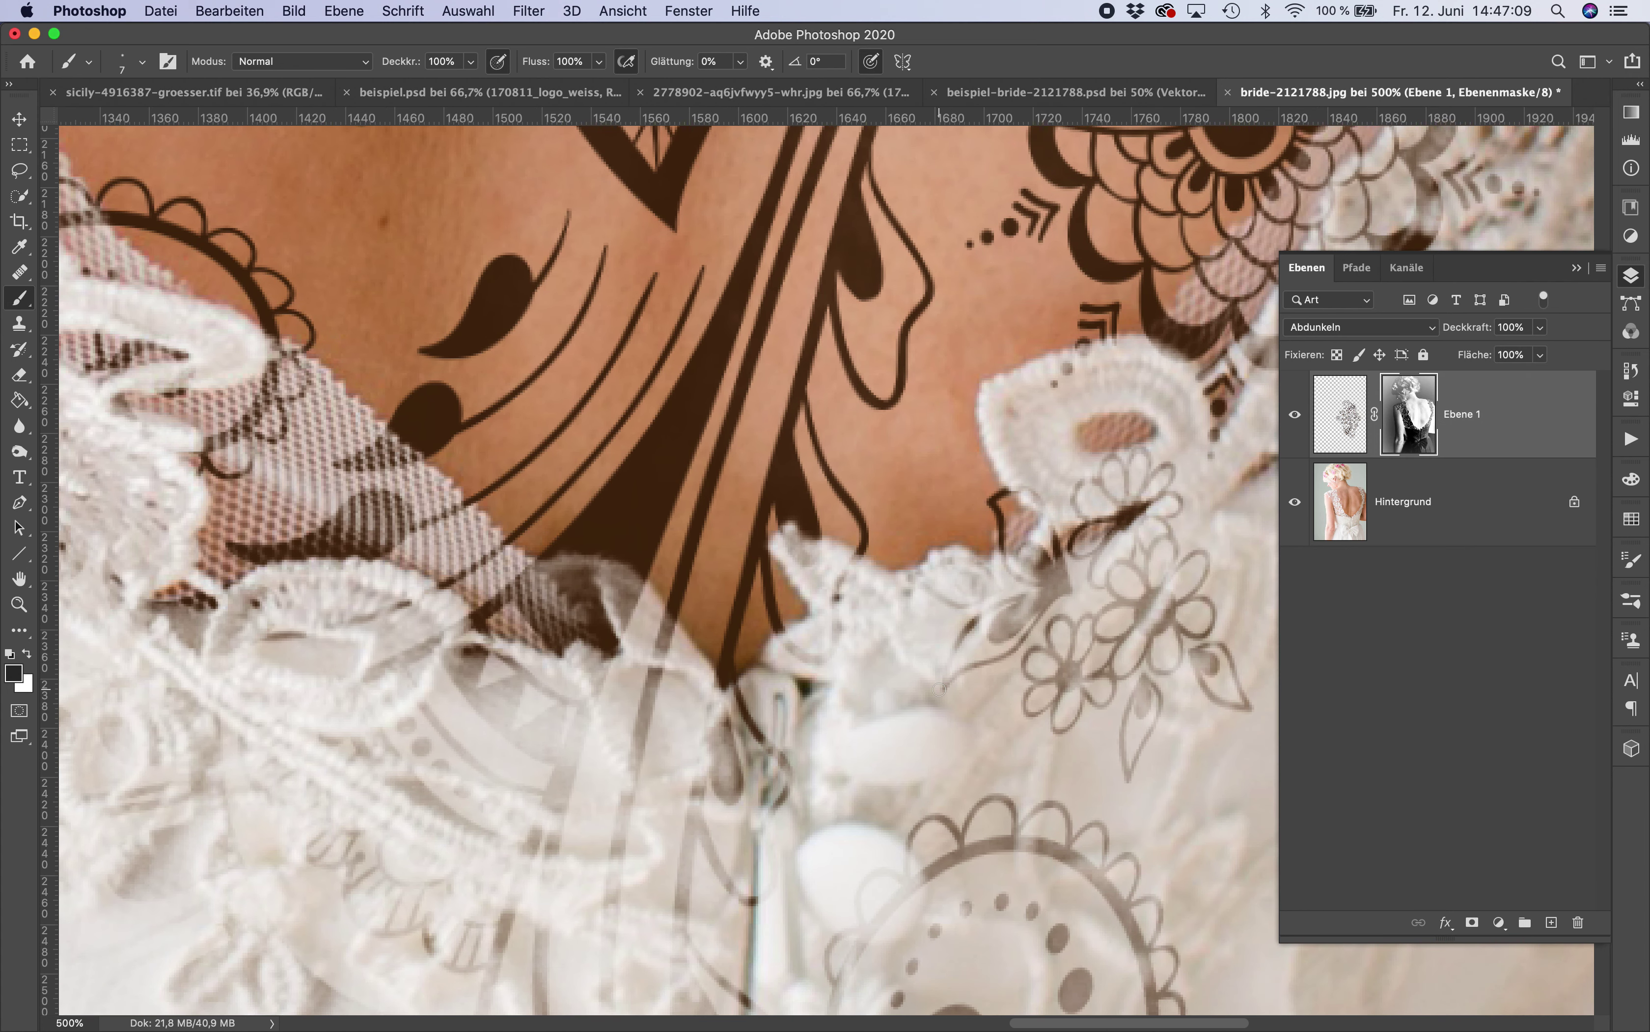
{"action": "key", "text": "super+minus"}
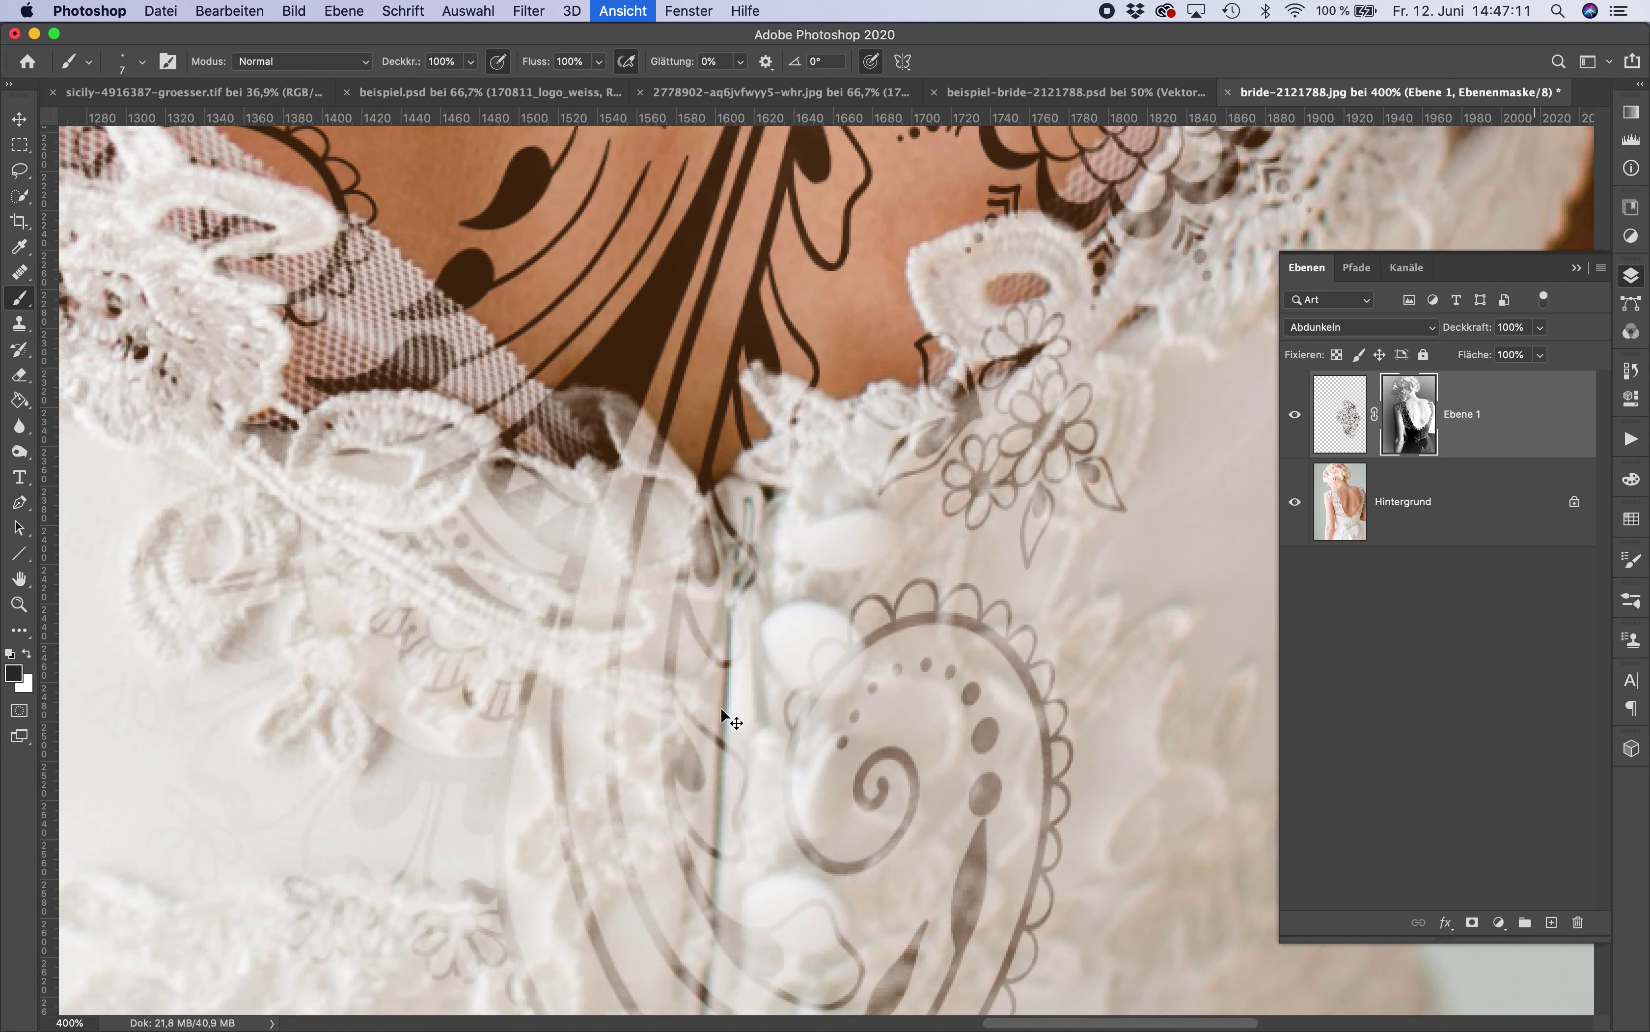
{"action": "key", "text": "super+minus"}
{"action": "key", "text": "super+minus"}
{"action": "key", "text": "super+minus"}
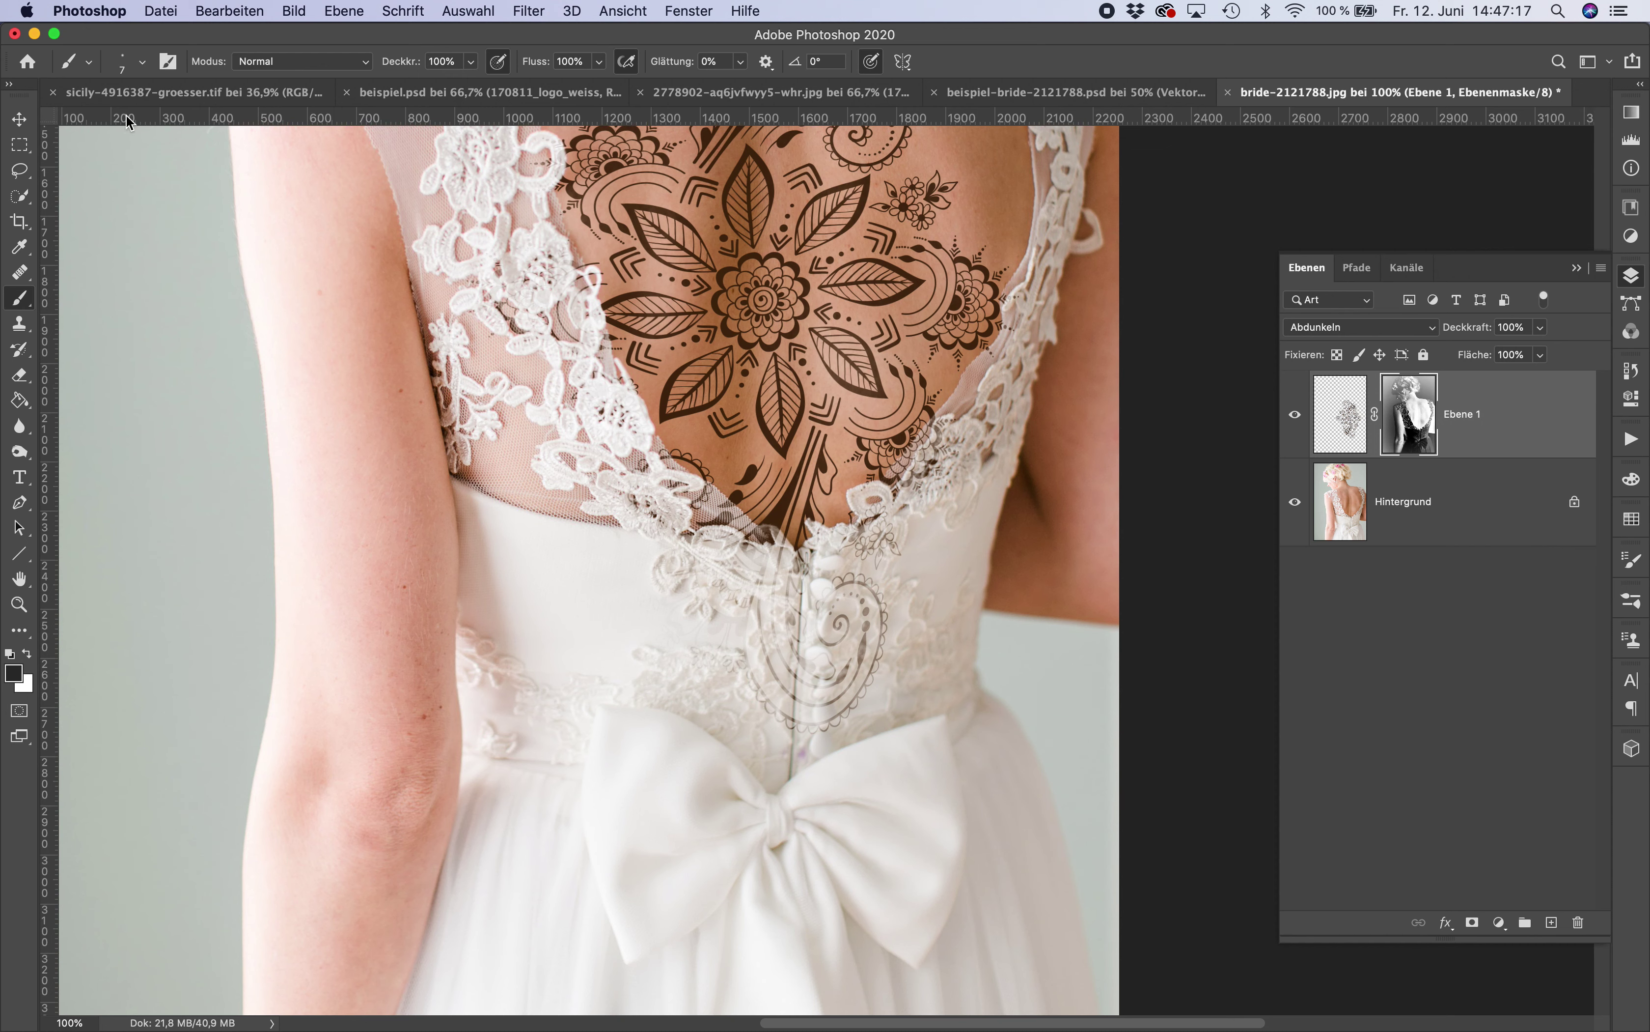
Step: Enlarge the brush to 121 px and keep black as the painting colour
{"action": "left_click", "coordinate": [141, 62]}
{"action": "left_click", "coordinate": [143, 123]}
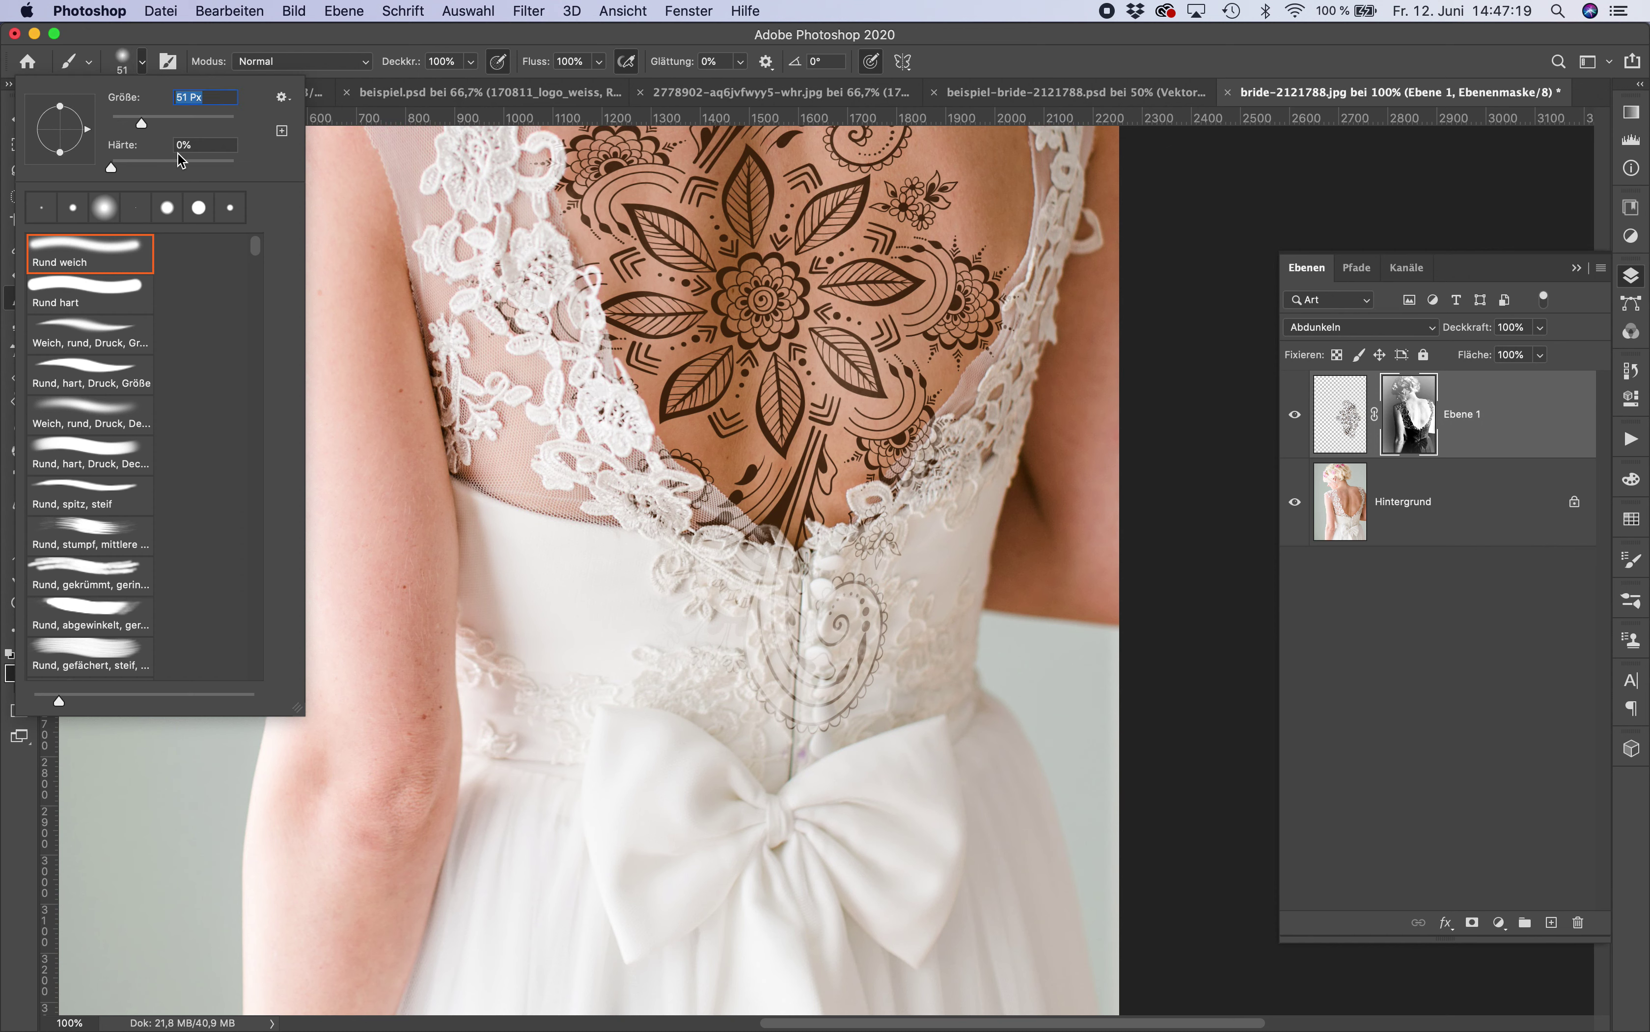
{"action": "left_click", "coordinate": [180, 122]}
{"action": "left_click", "coordinate": [630, 628]}
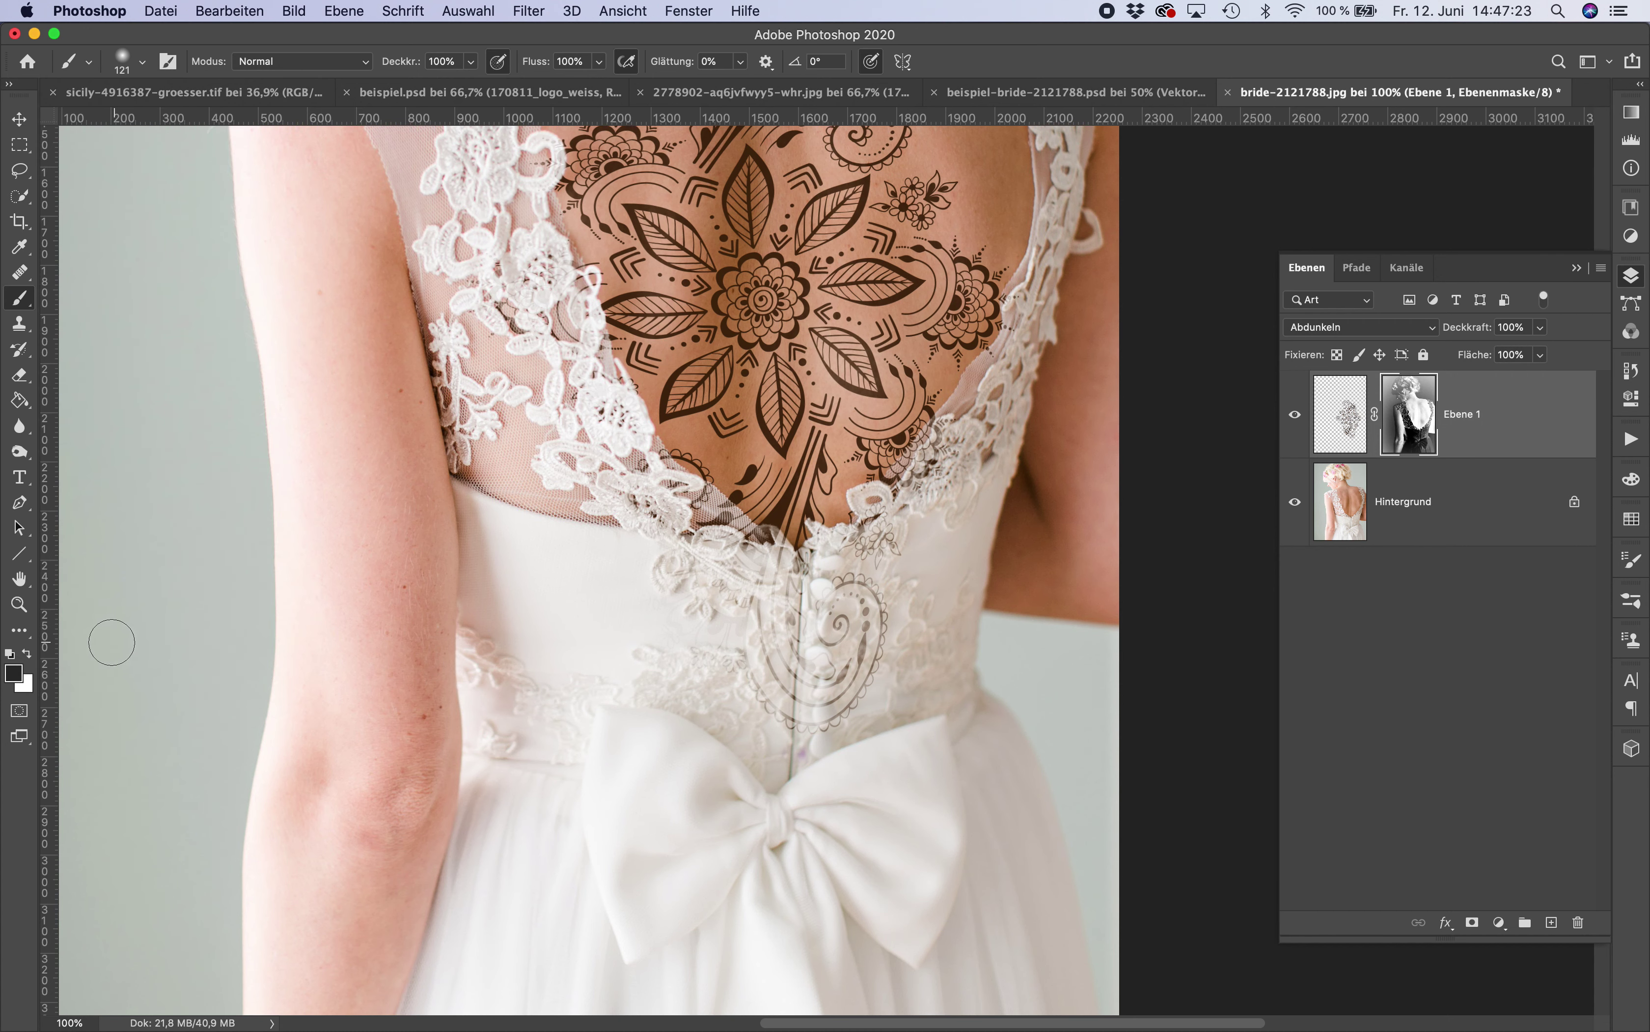
{"action": "left_click", "coordinate": [13, 674]}
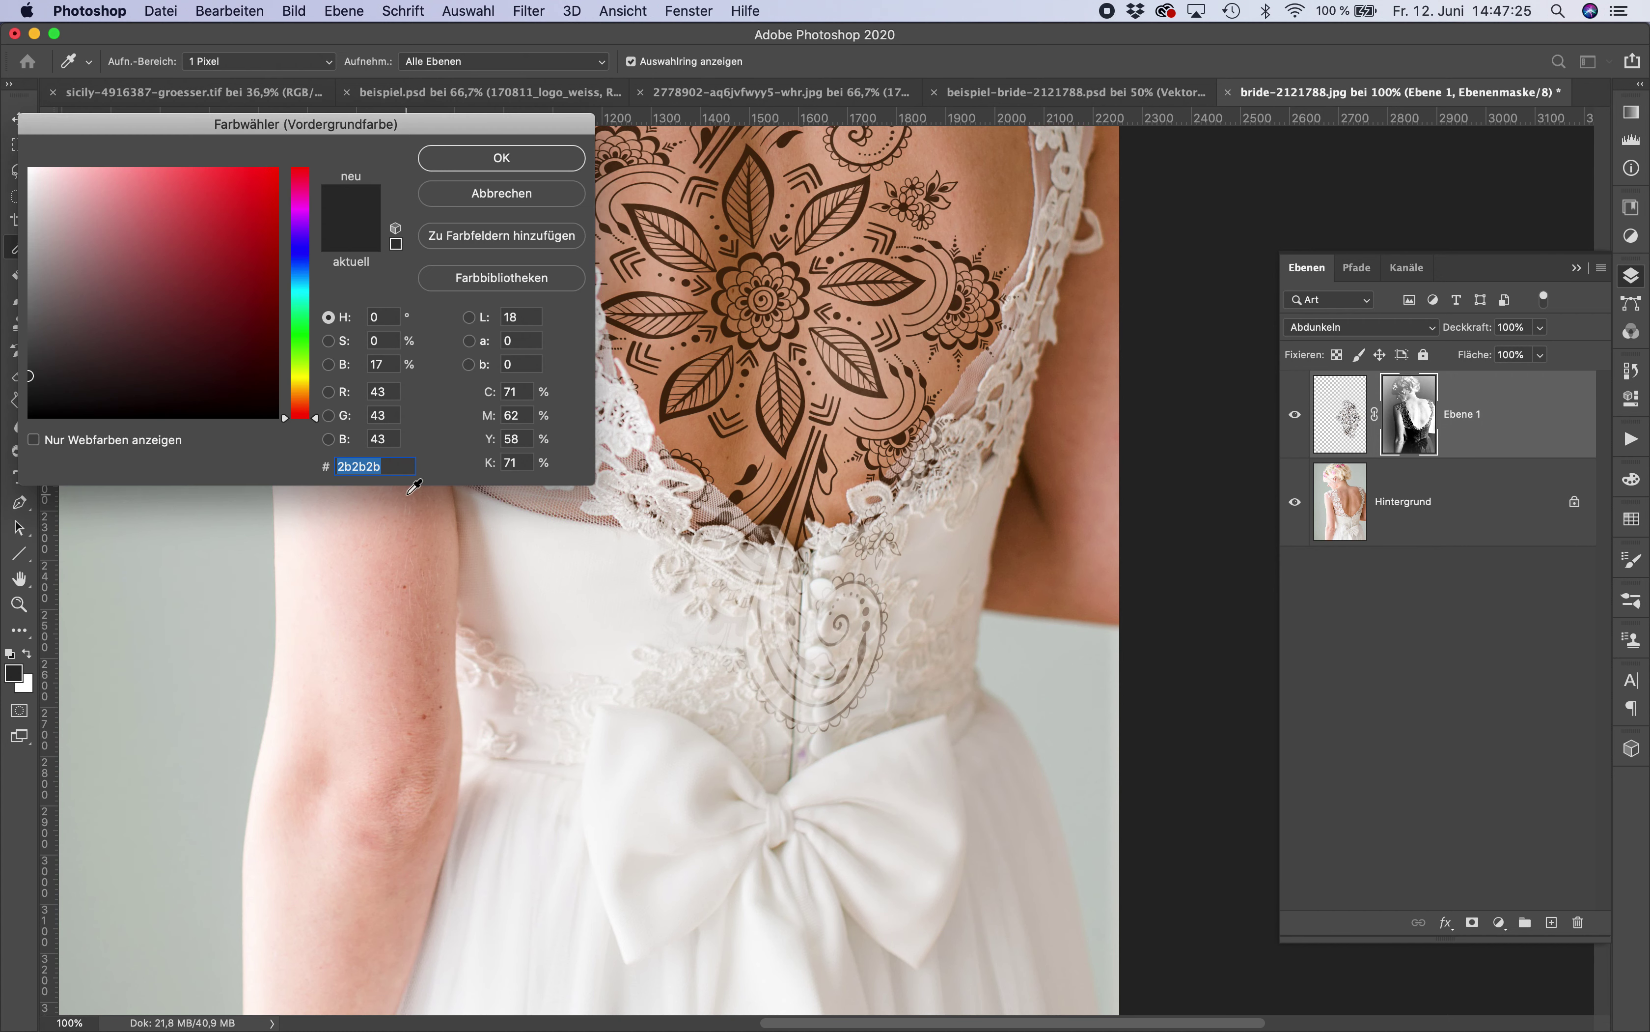
{"action": "key", "text": "Return"}
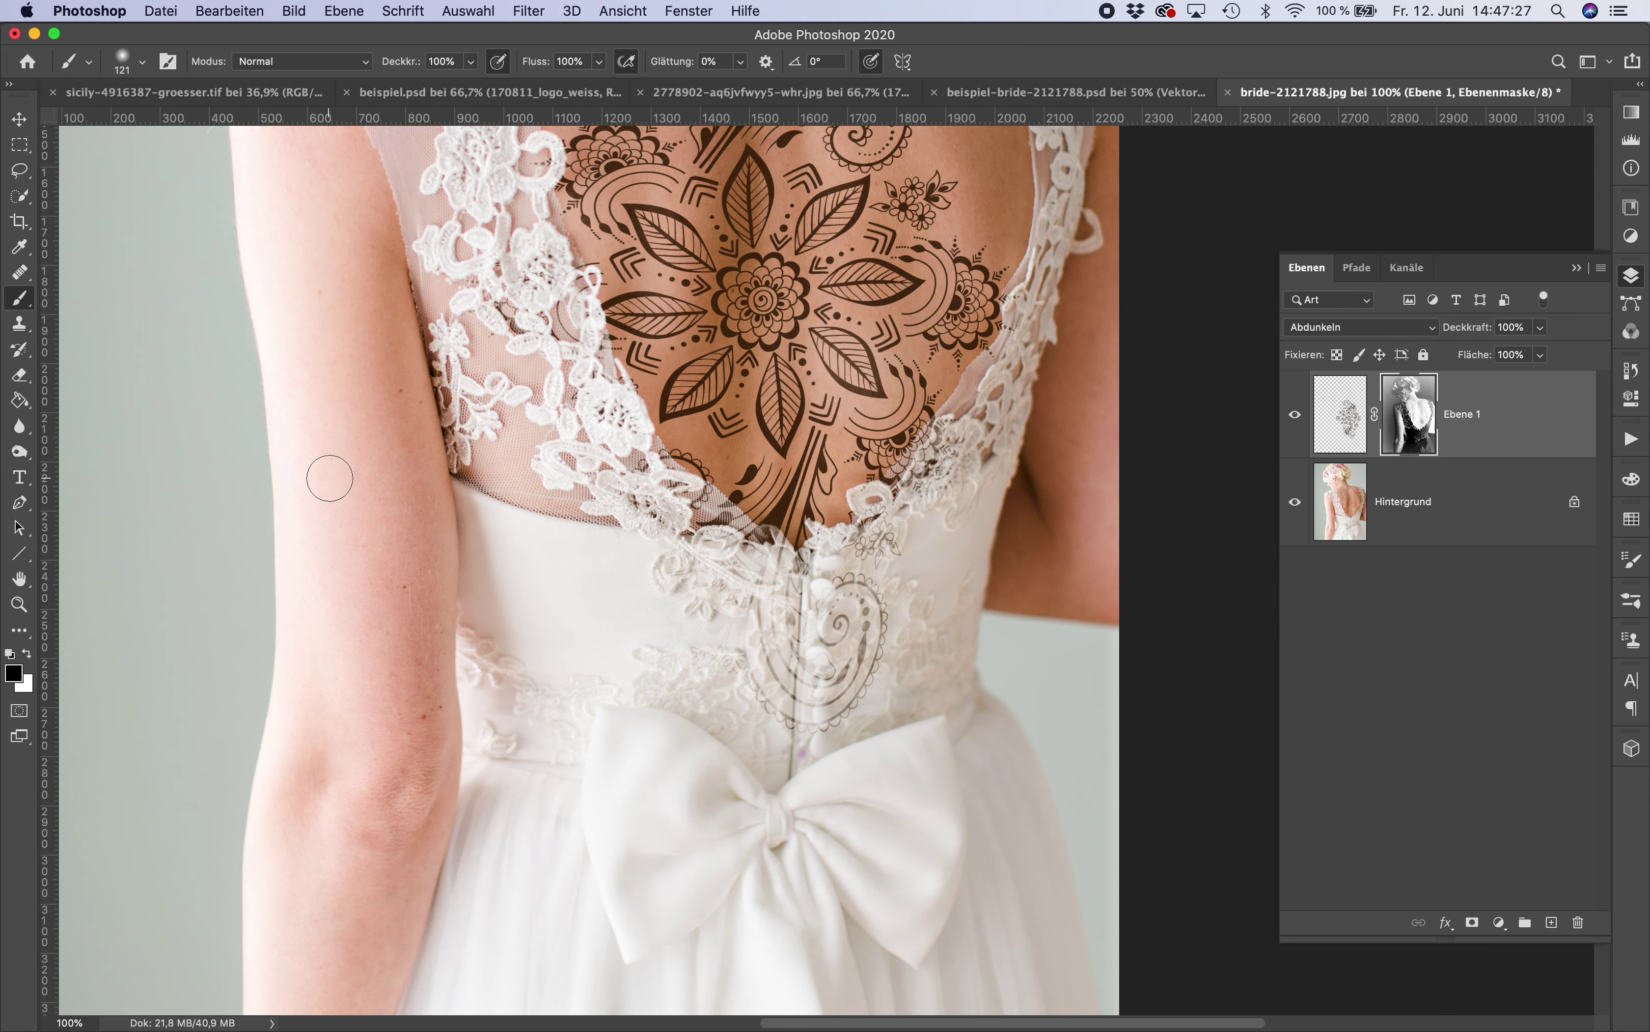
Step: Mask out the paisley lines on the dress, then preview summer-3189602.jpg in Finder
{"action": "mouse_move", "coordinate": [848, 686]}
{"action": "left_mouse_down"}
{"action": "mouse_move", "coordinate": [813, 599]}
{"action": "mouse_move", "coordinate": [866, 565]}
{"action": "mouse_move", "coordinate": [764, 782]}
{"action": "left_mouse_up"}
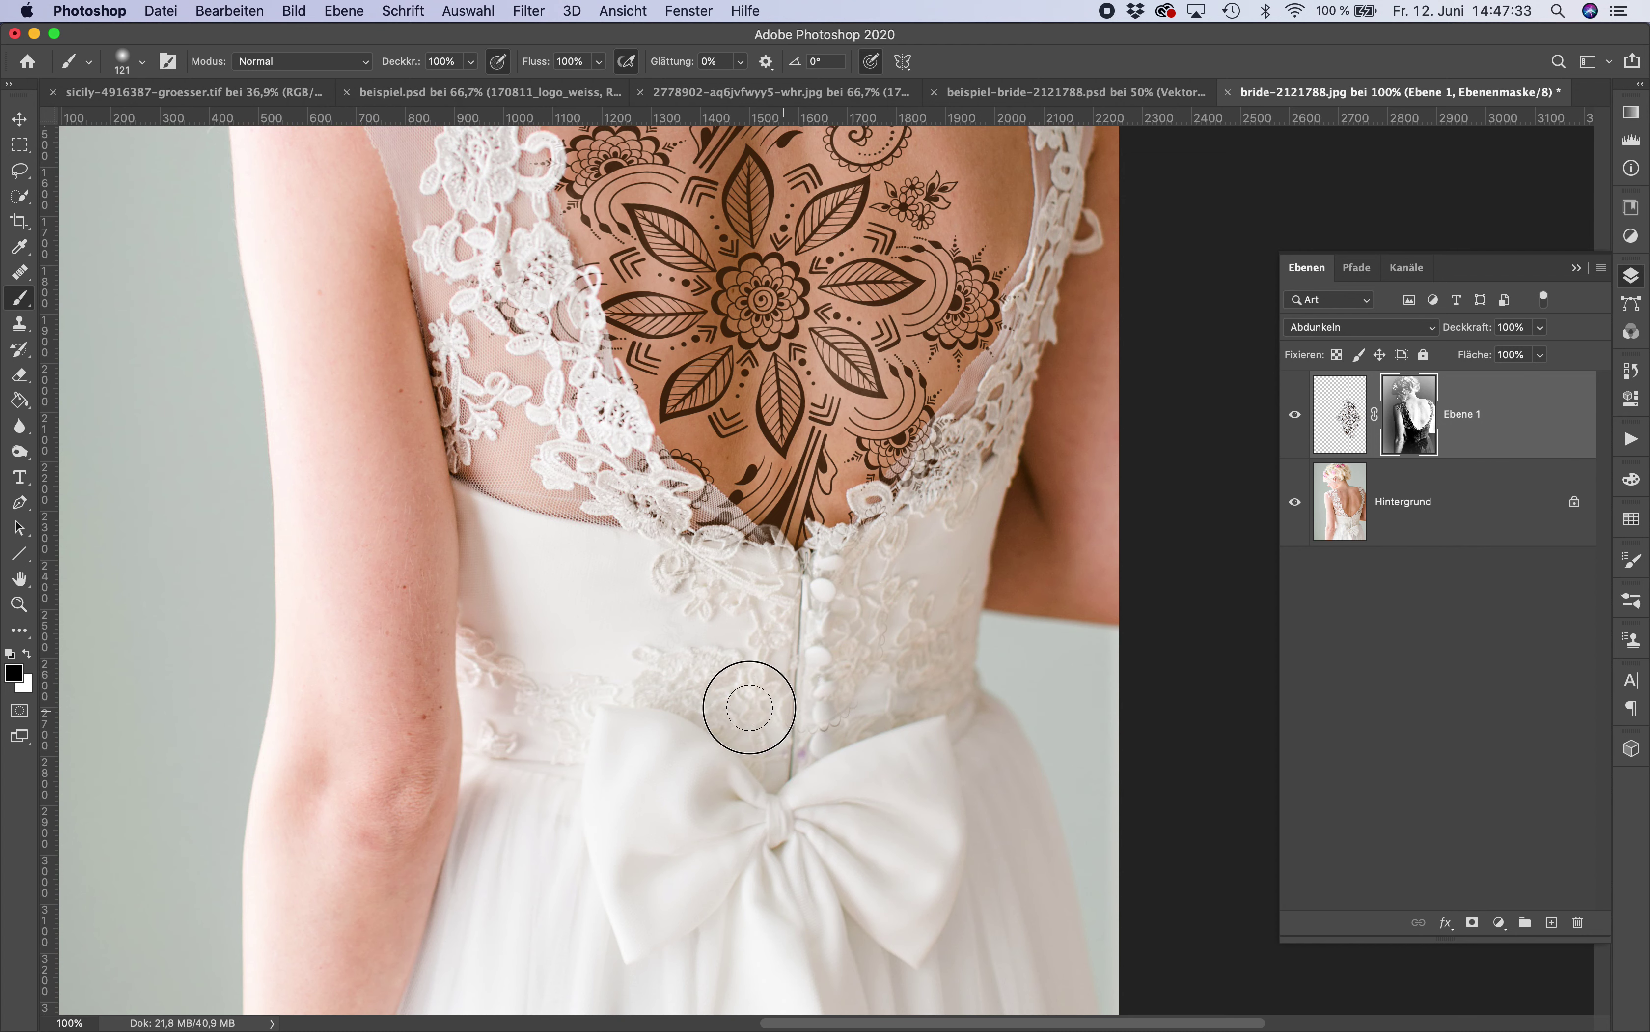
{"action": "scroll", "coordinate": [840, 719], "scroll_direction": "up", "scroll_amount": 10}
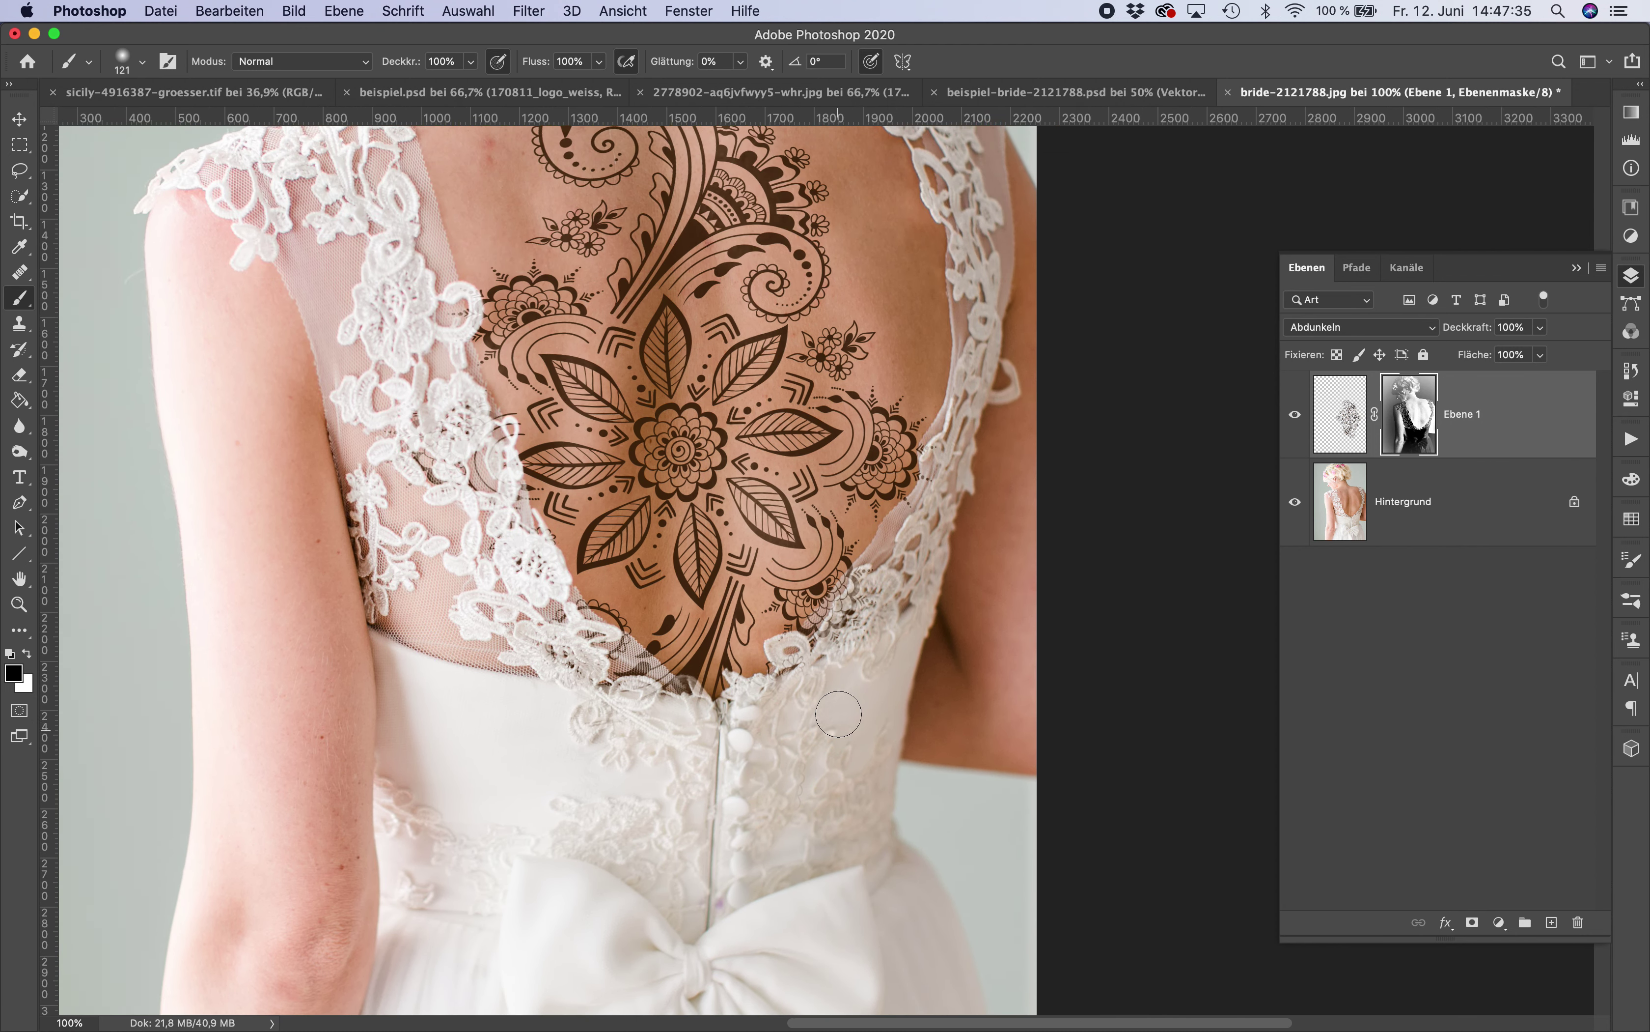
{"action": "key", "text": "super+minus"}
{"action": "key", "text": "super+minus"}
{"action": "key", "text": "super+minus"}
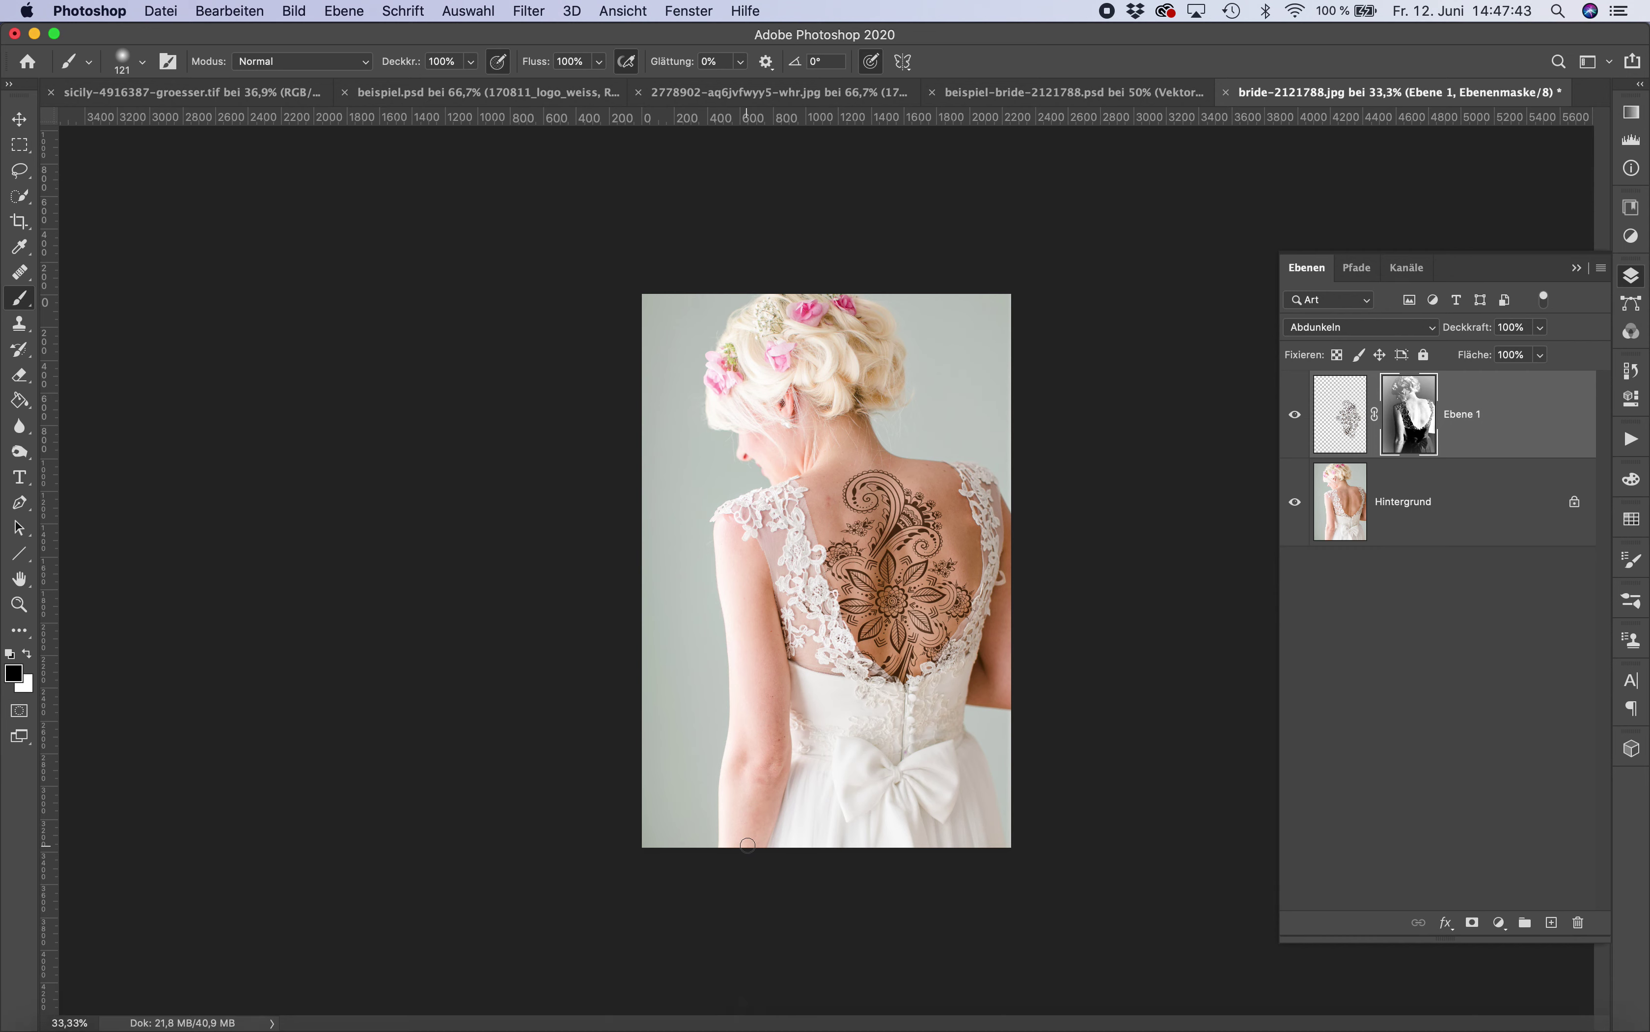
{"action": "key", "text": "super+Tab"}
{"action": "key", "text": "super+Tab"}
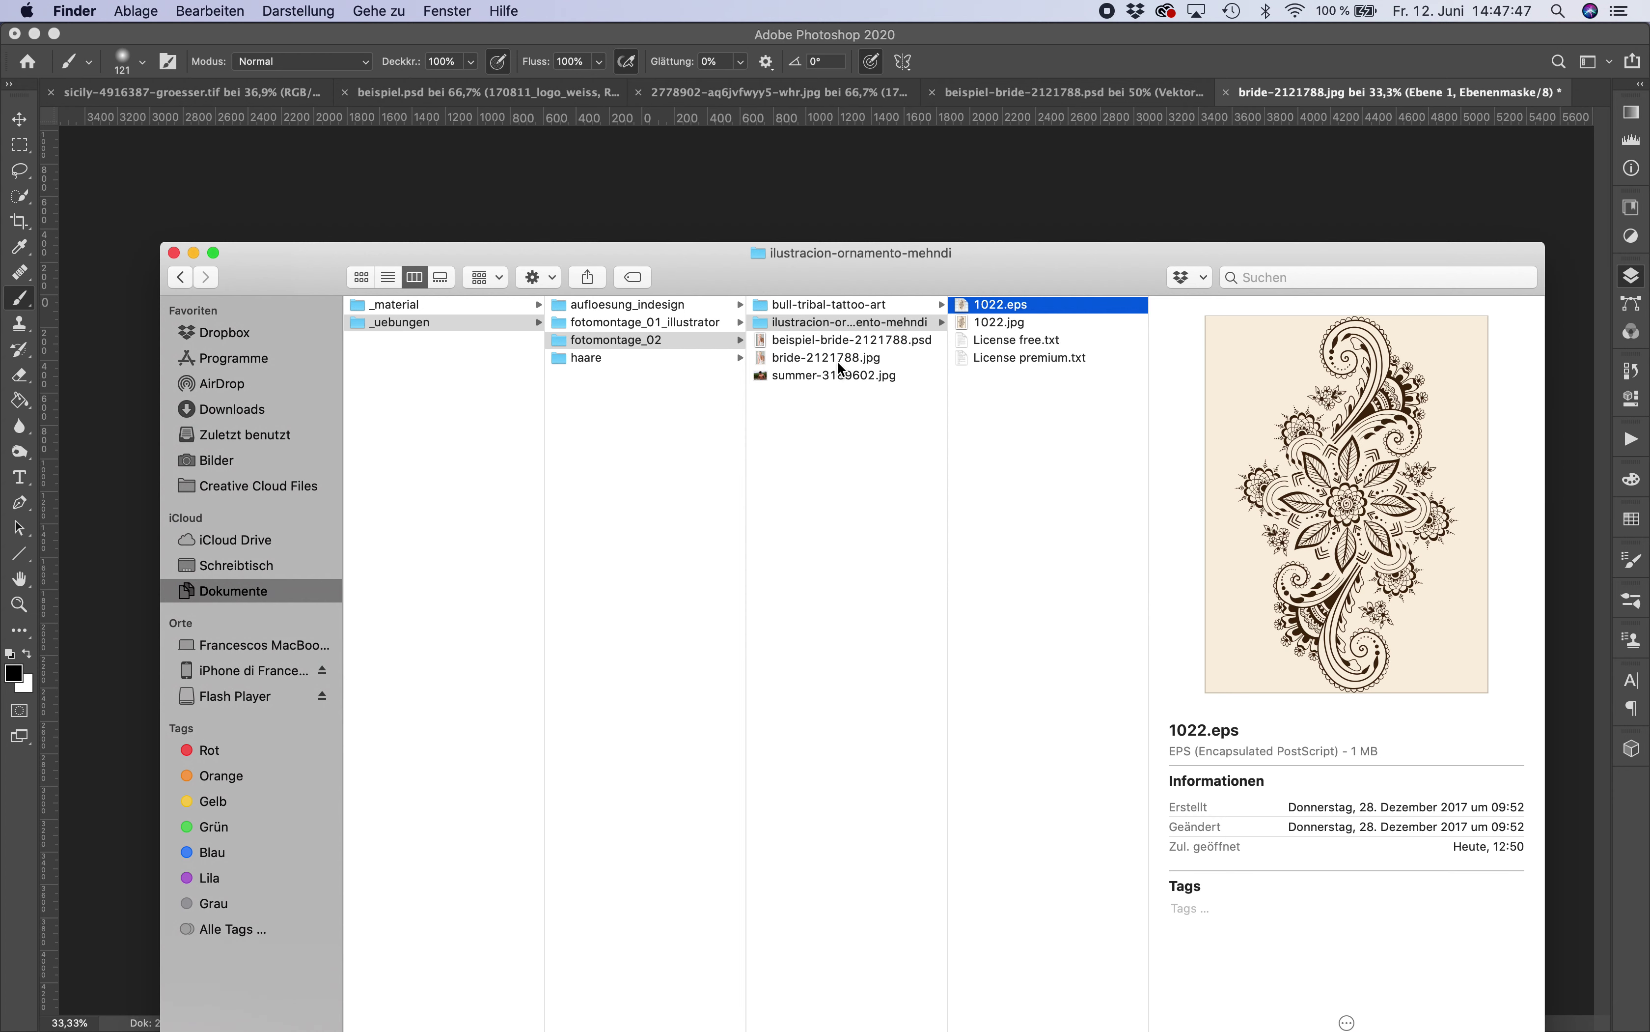
{"action": "left_click", "coordinate": [840, 374]}
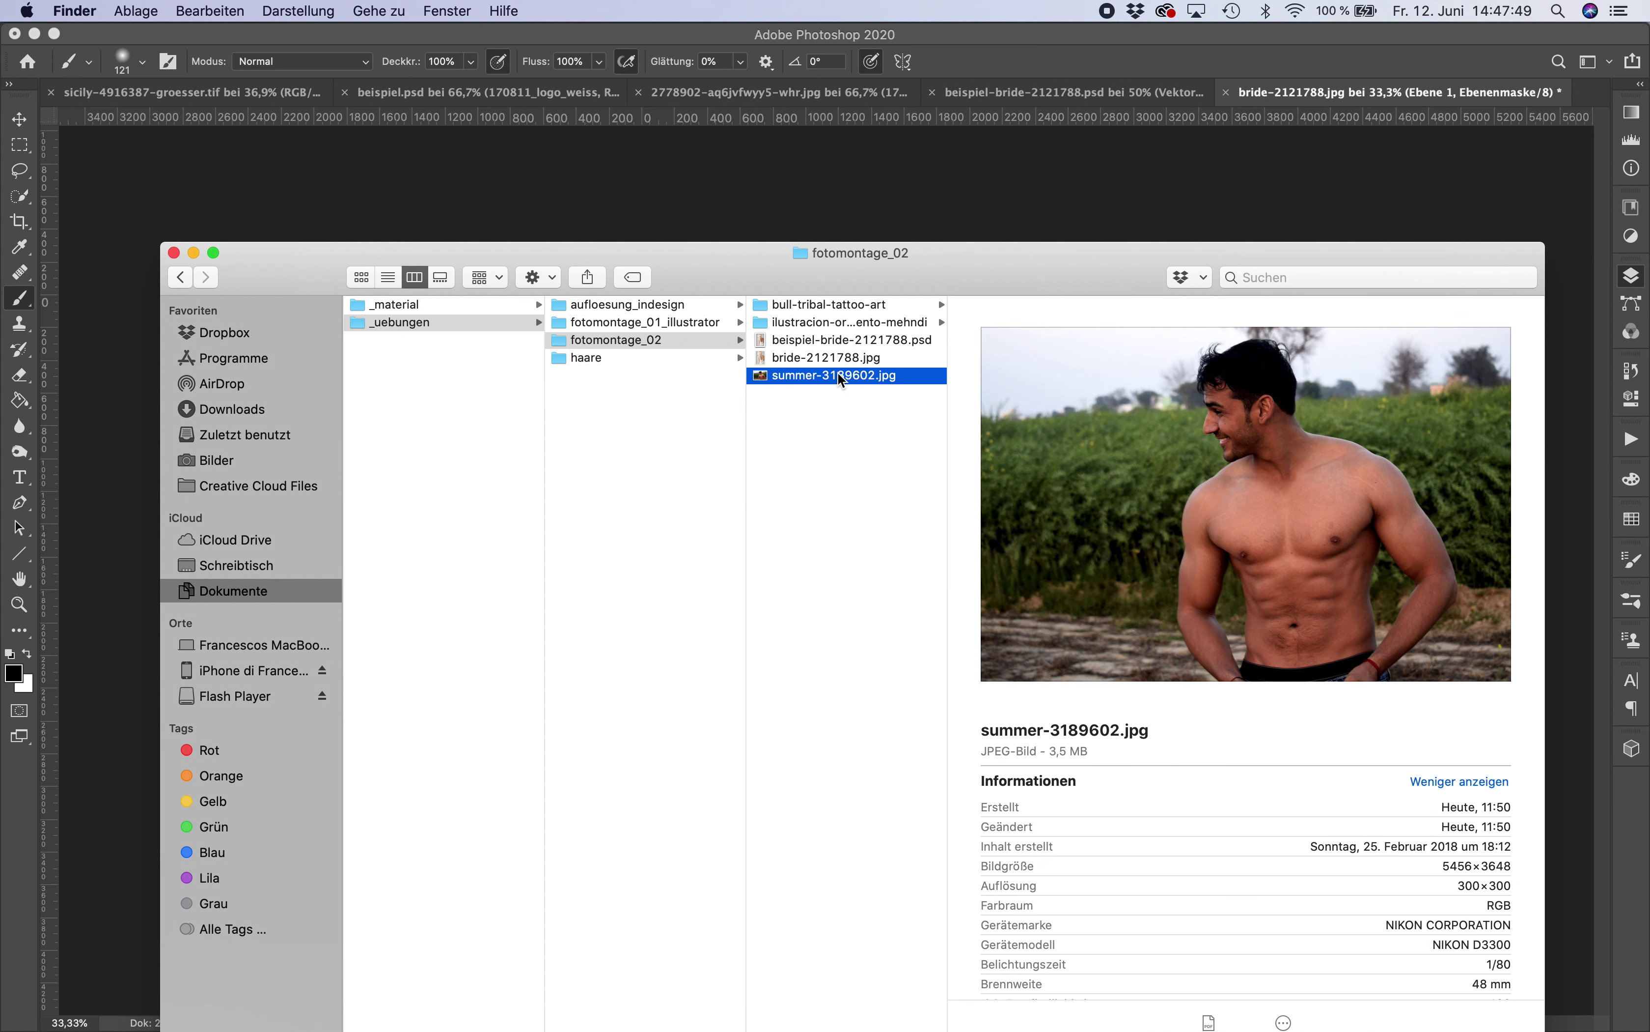
Step: Quick Look the summer photo, then preview the 1022.eps mehndi ornament
{"action": "key", "text": "space"}
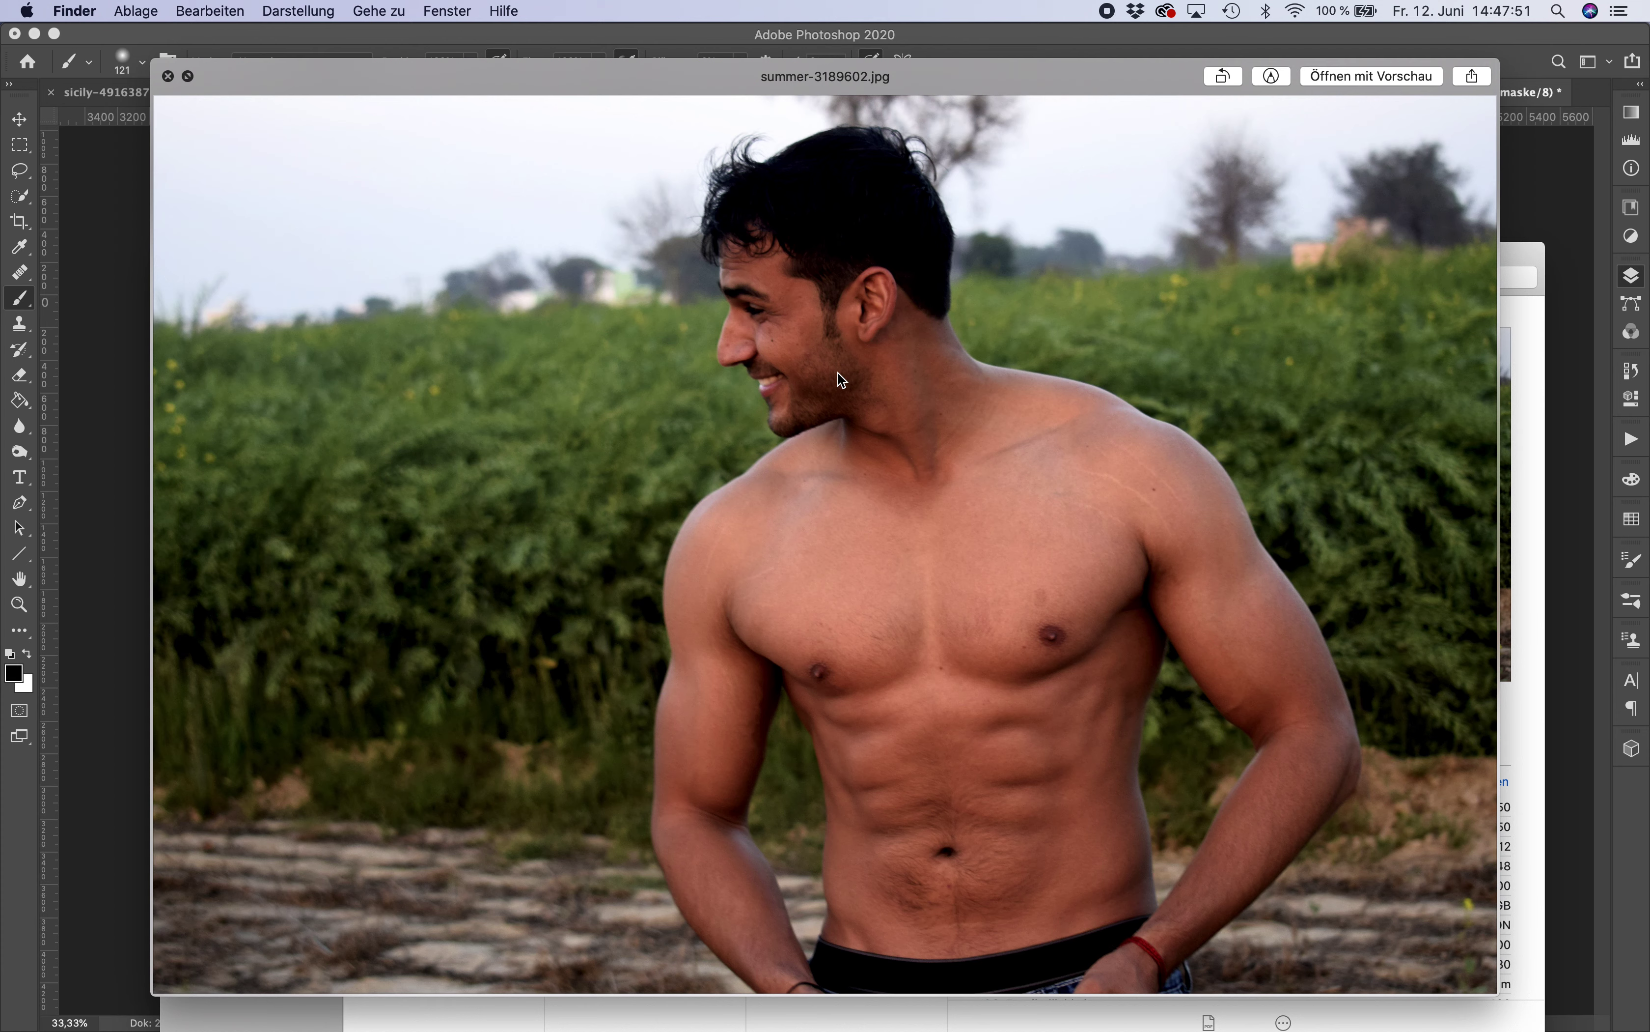
{"action": "key", "text": "space"}
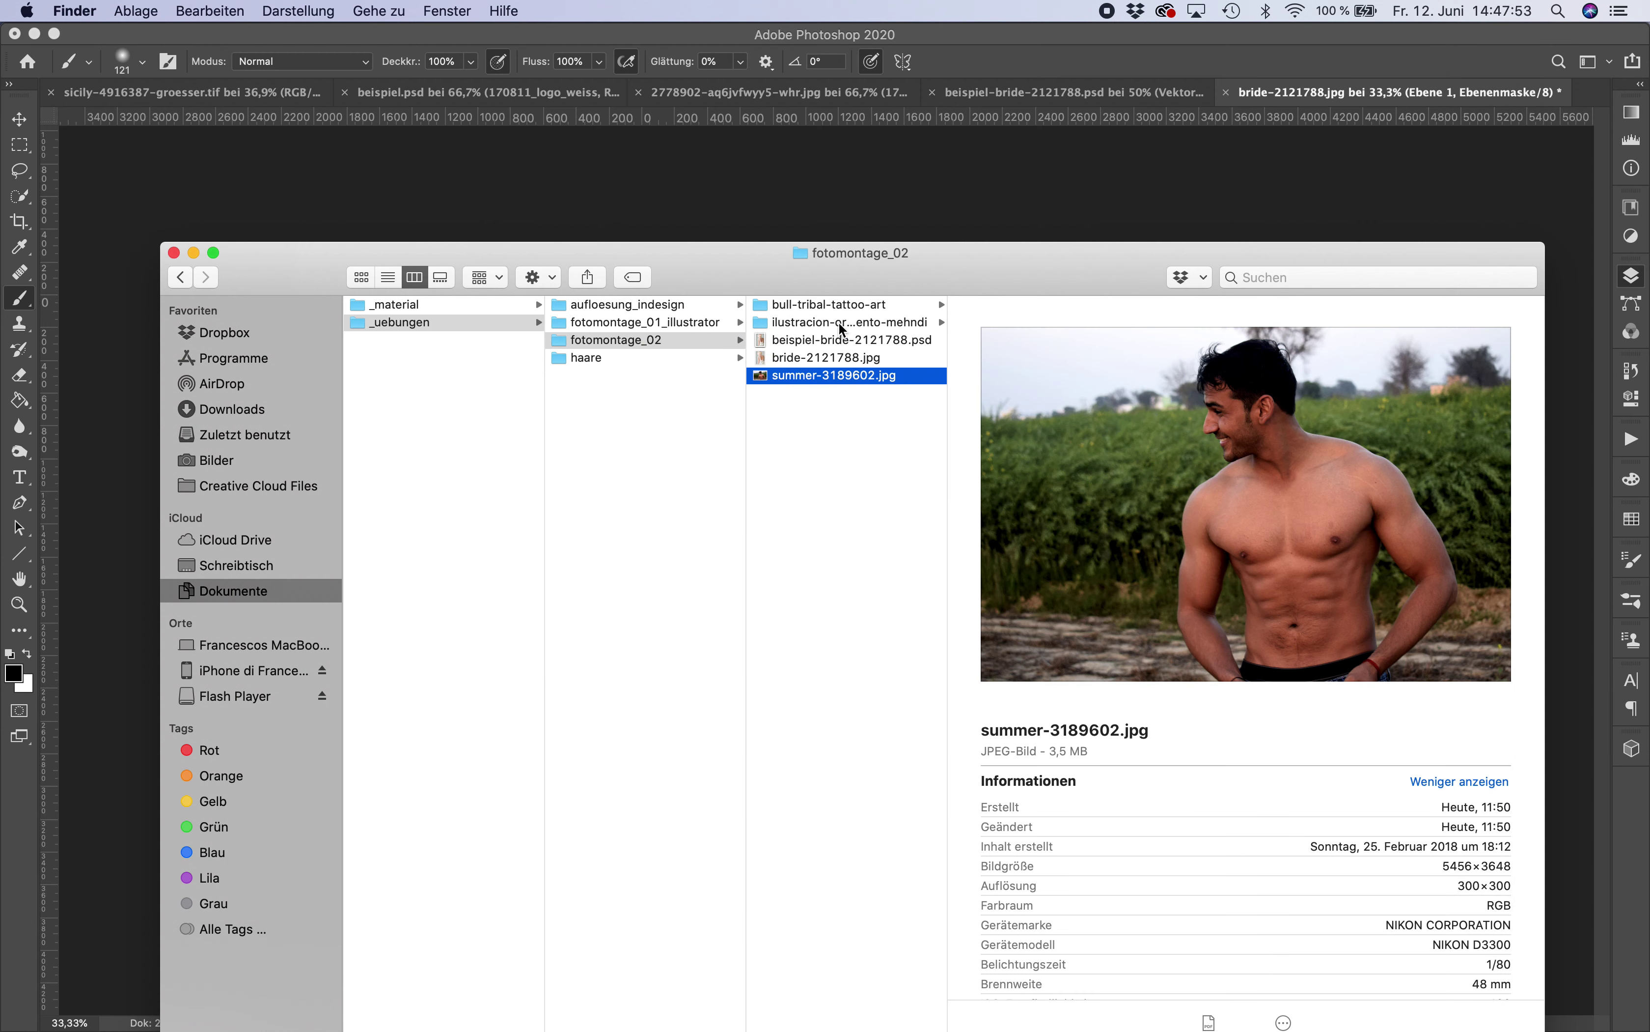
{"action": "left_click", "coordinate": [838, 322]}
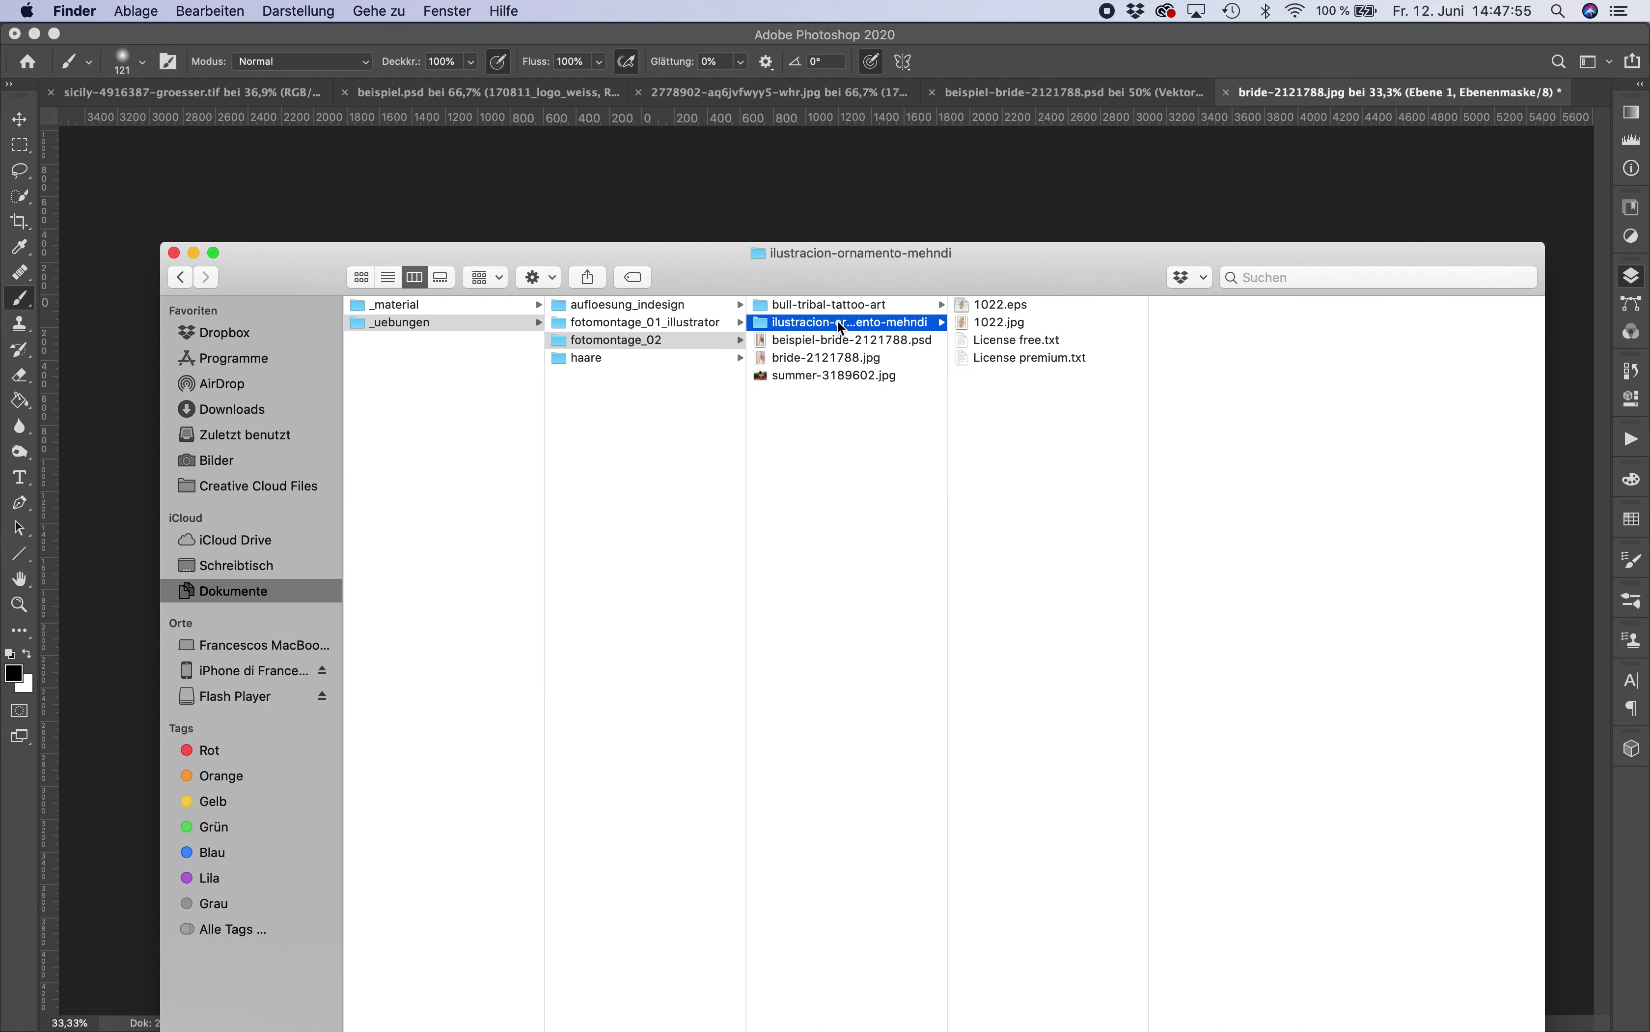
{"action": "left_click", "coordinate": [990, 311]}
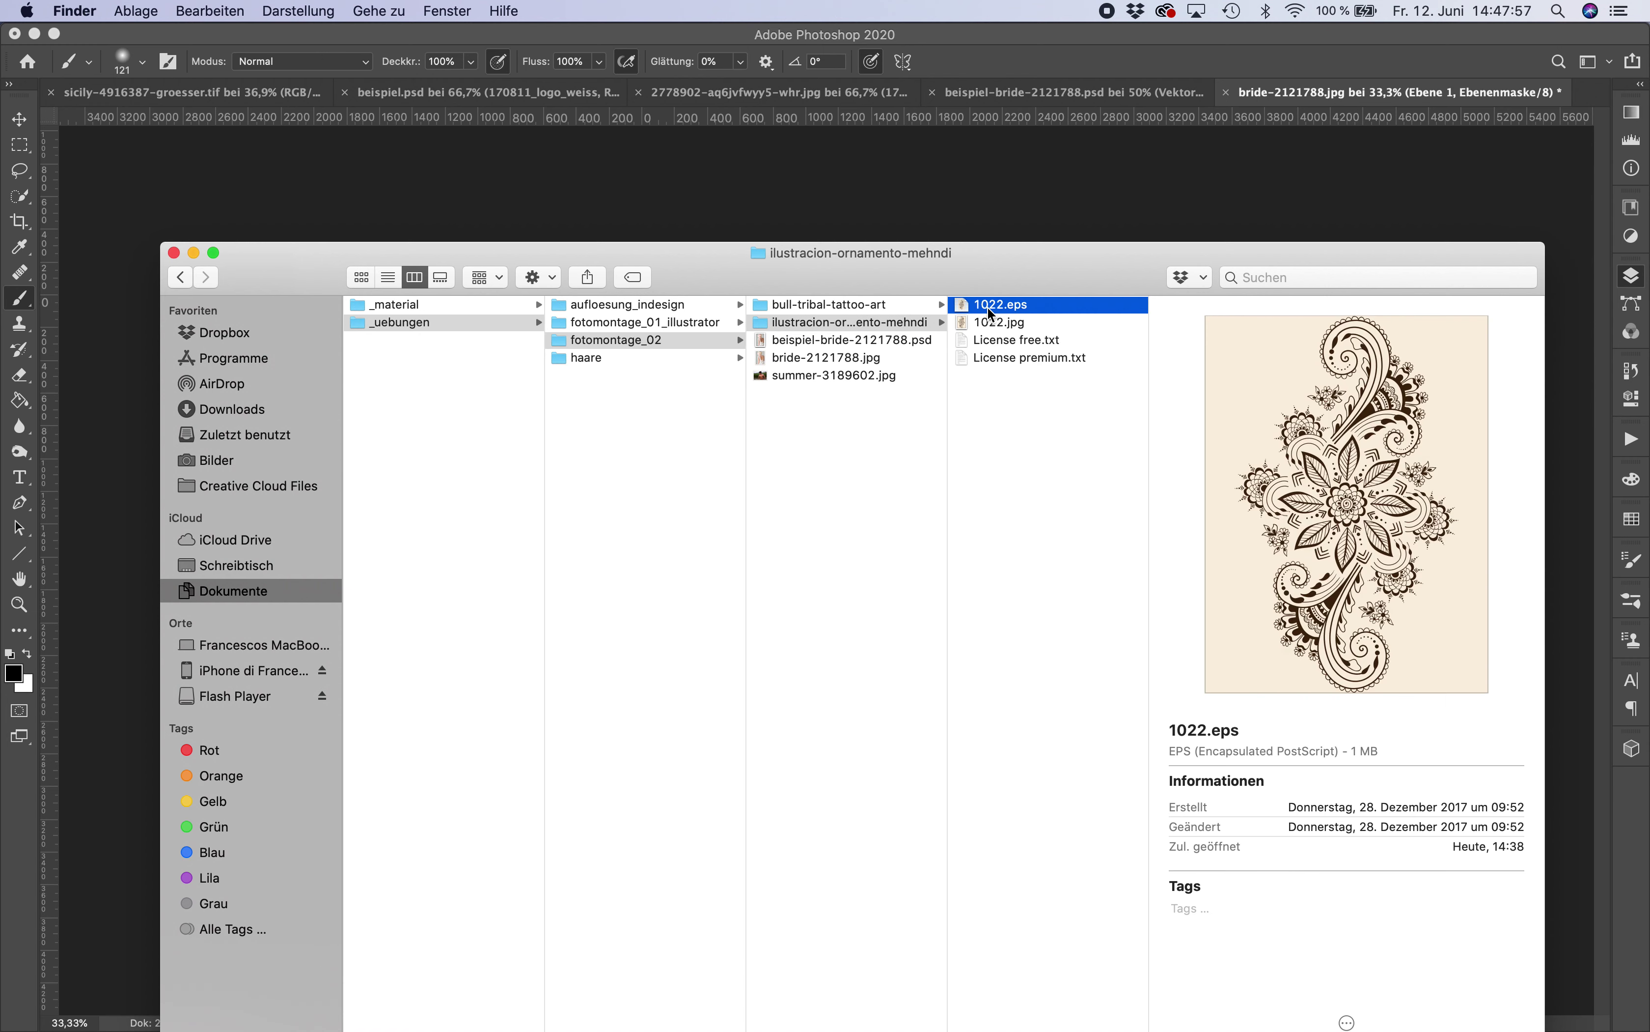
Step: Browse the bull-tribal-tattoo-art files, then return to Photoshop
{"action": "left_click", "coordinate": [901, 301]}
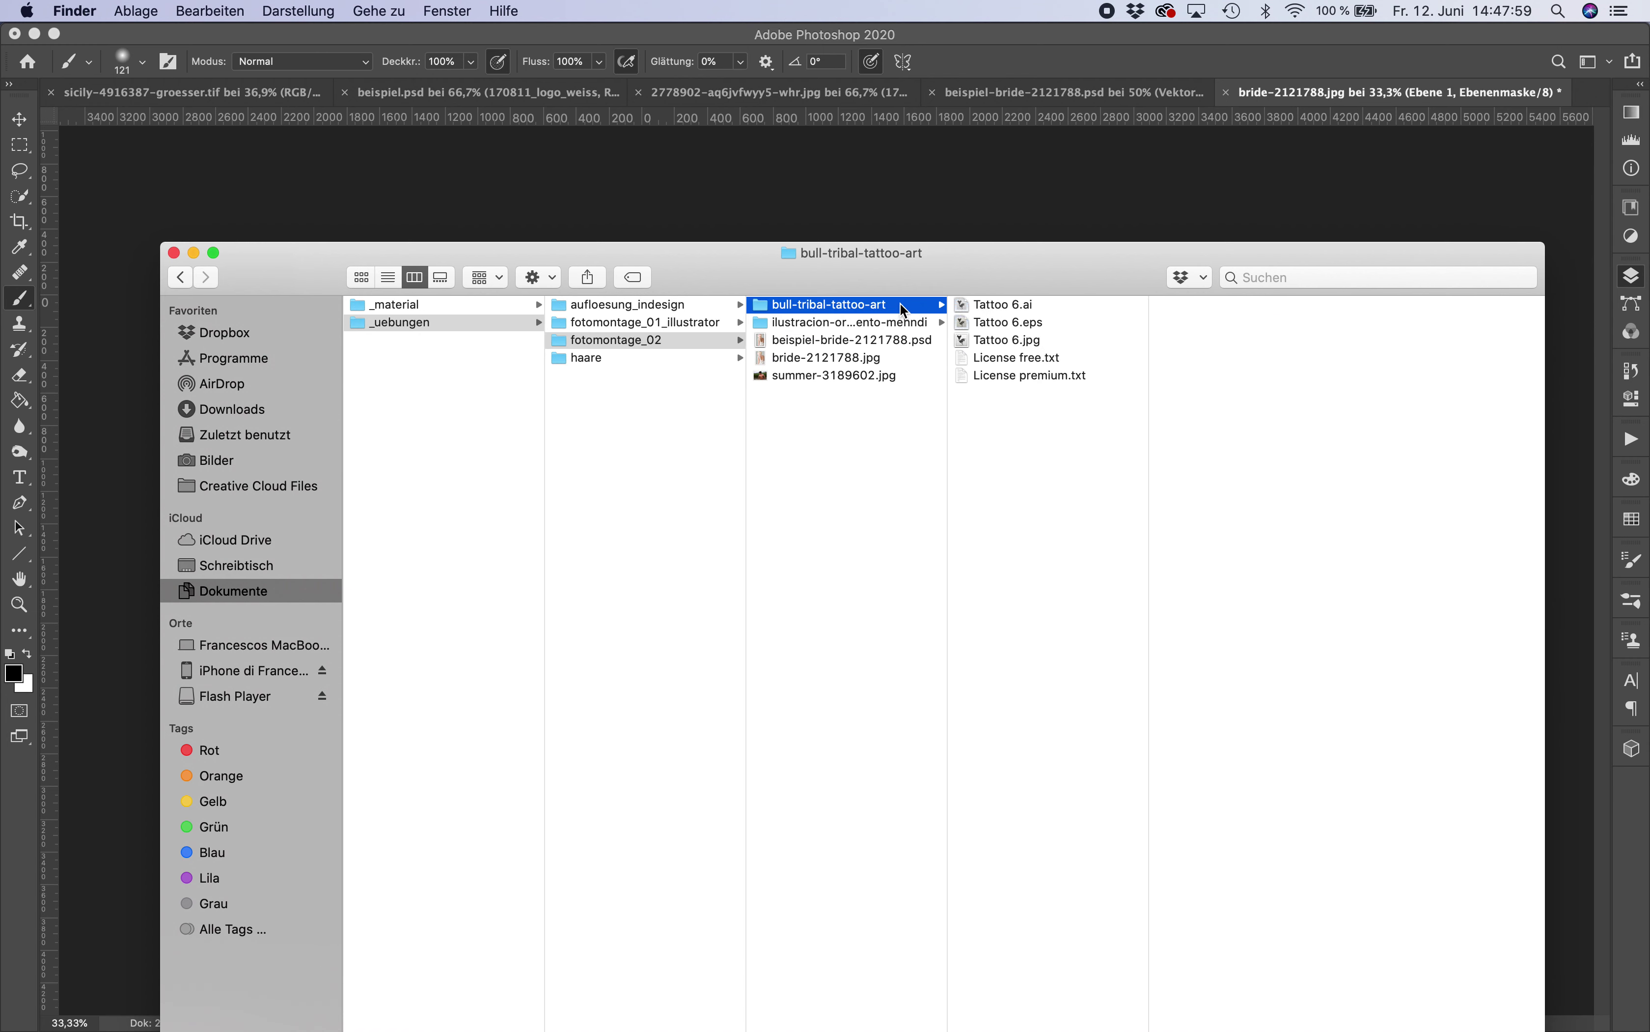
{"action": "left_click", "coordinate": [986, 309]}
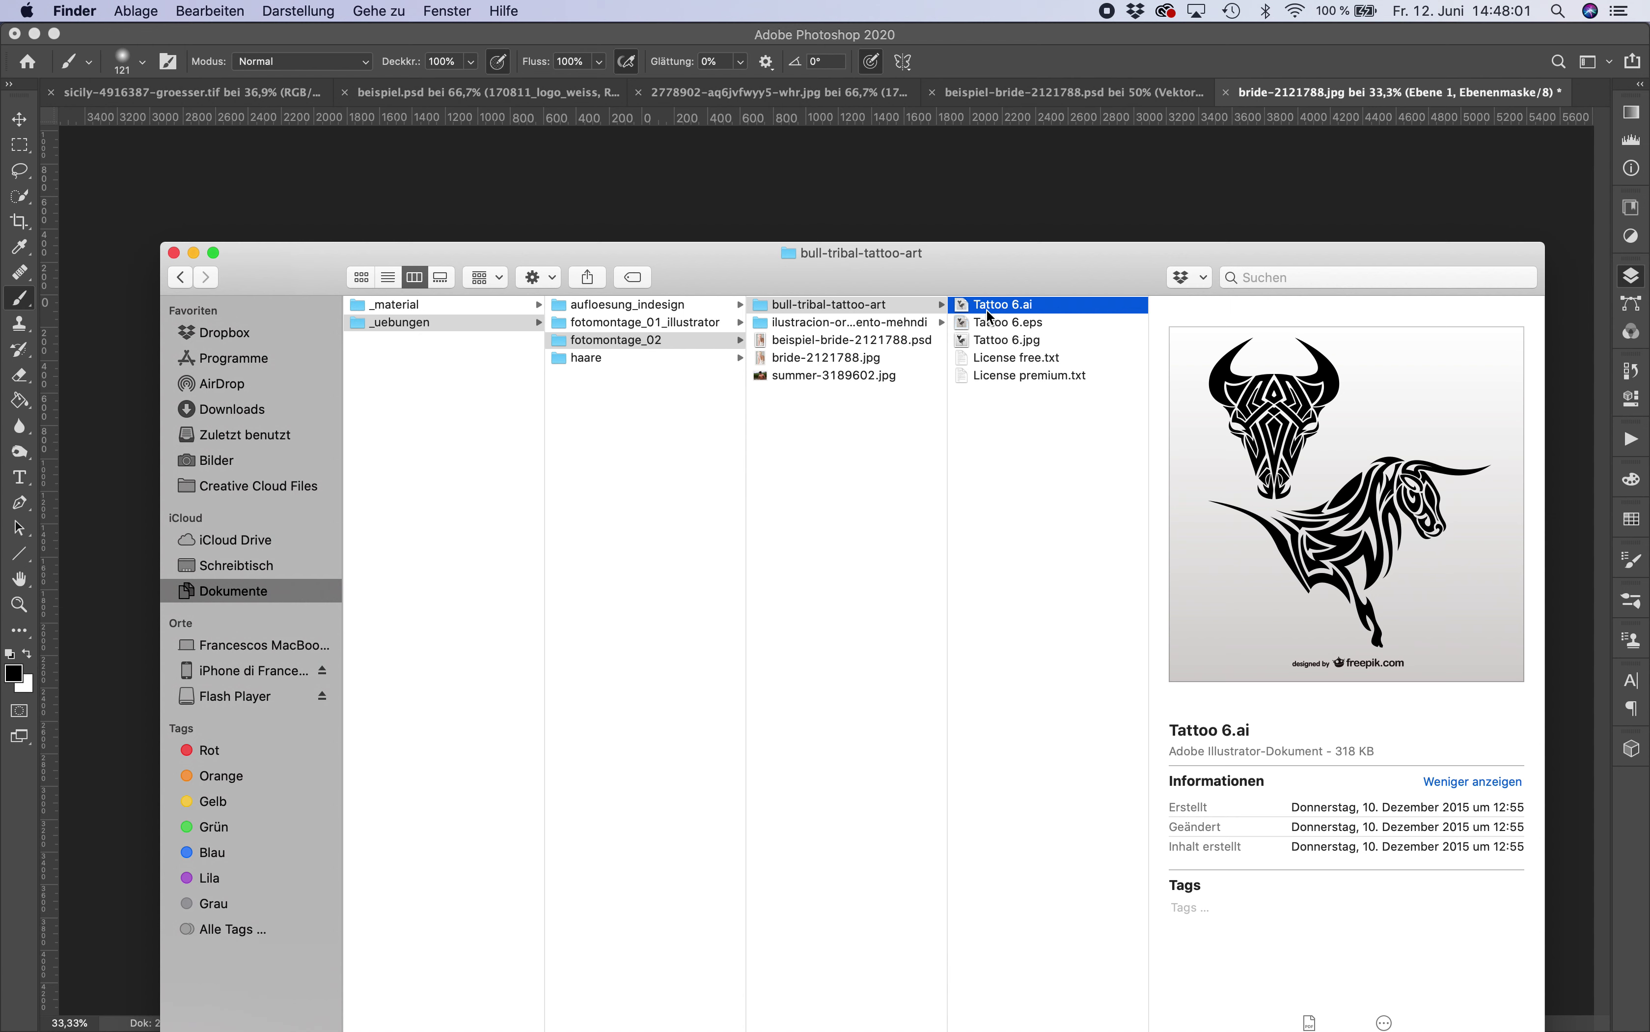
{"action": "key", "text": "Down"}
{"action": "key", "text": "Down"}
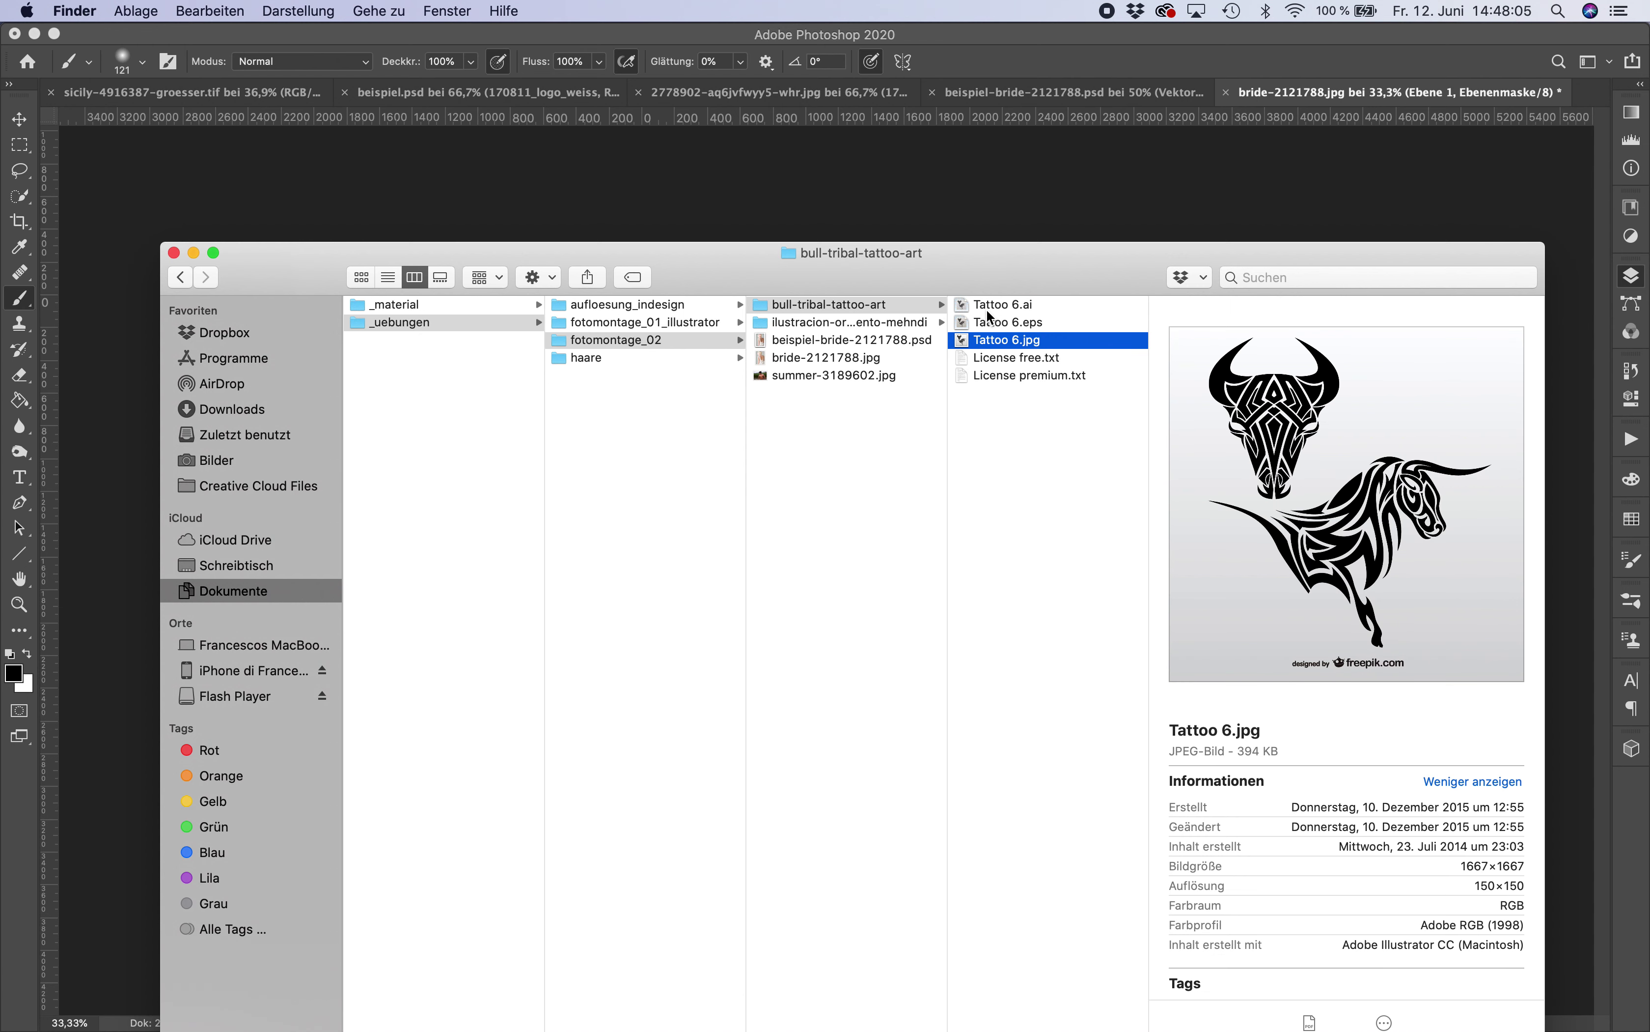
{"action": "key", "text": "super+Tab"}
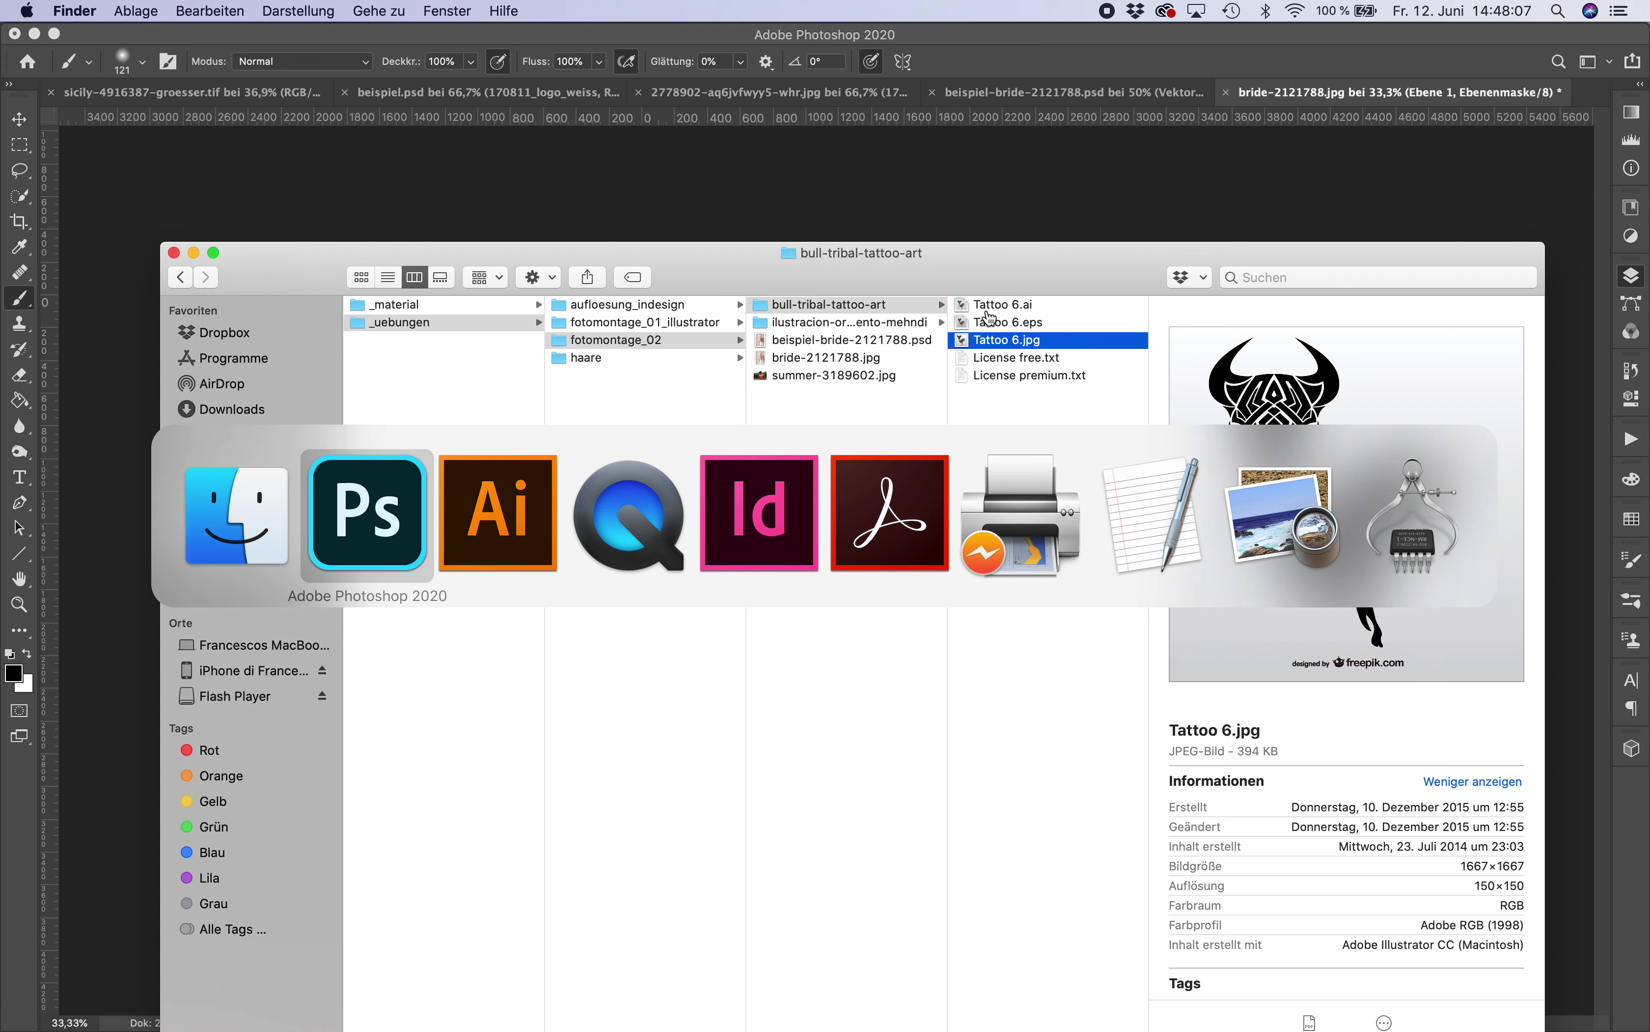